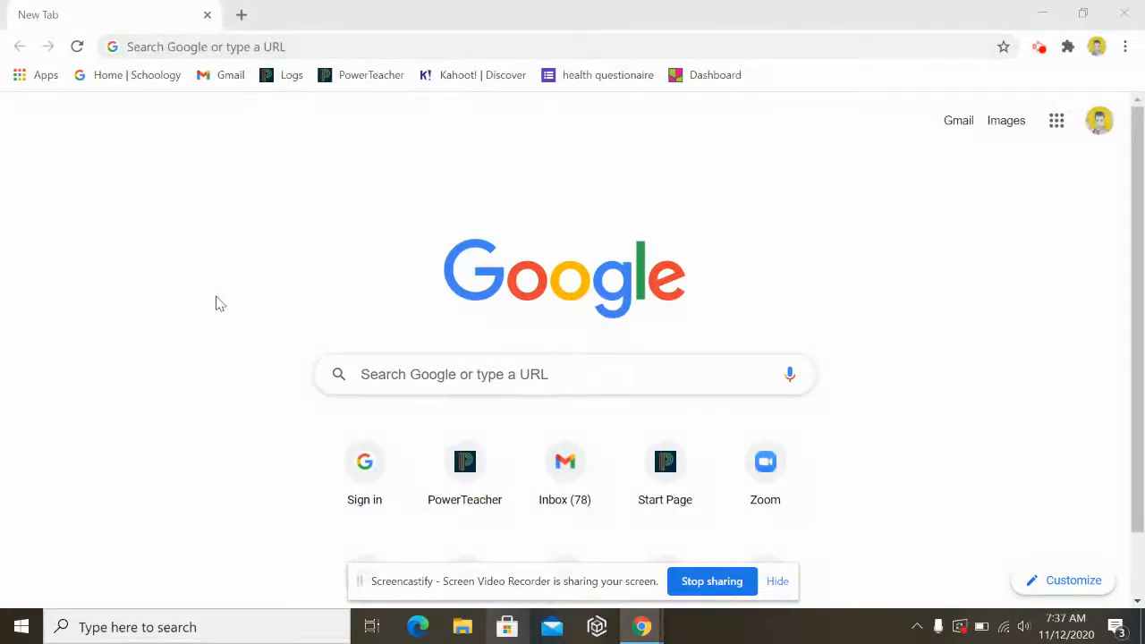
# - Search Chrome for 'google maps' and open the Google Maps website
pyautogui.click(363, 40)
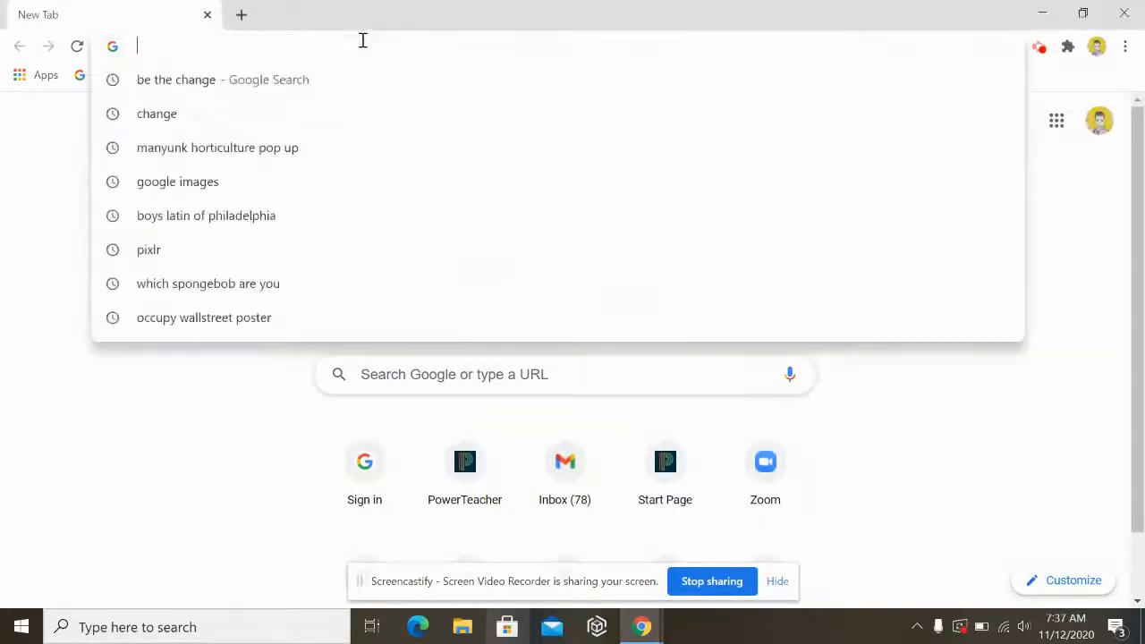
pyautogui.write('google')
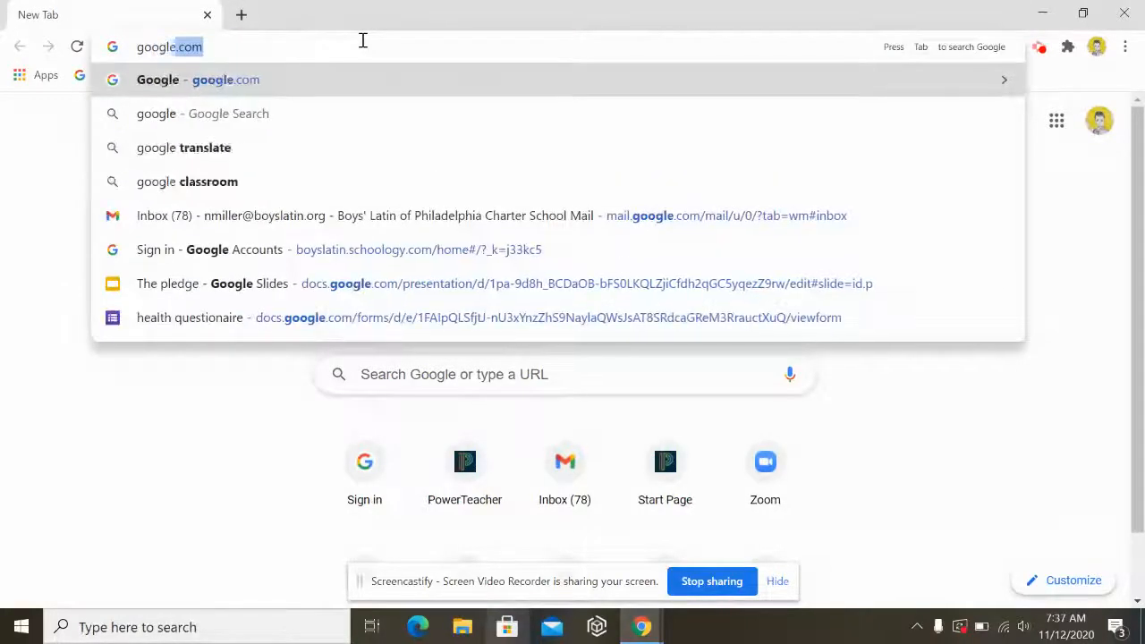
pyautogui.write(' maps')
pyautogui.press('Return')
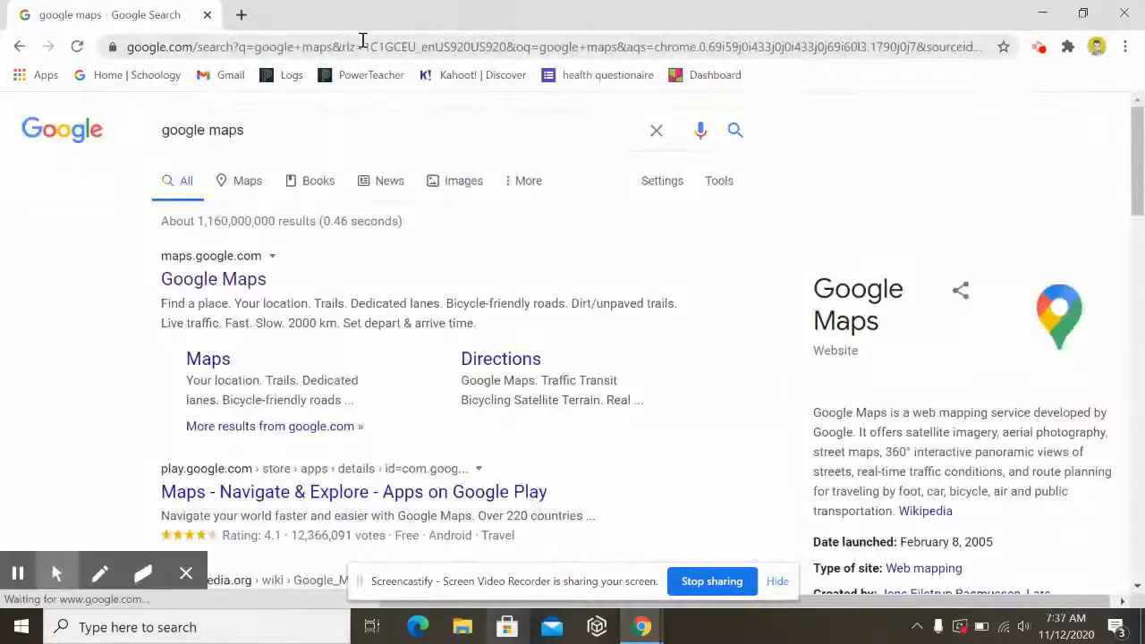
pyautogui.click(224, 278)
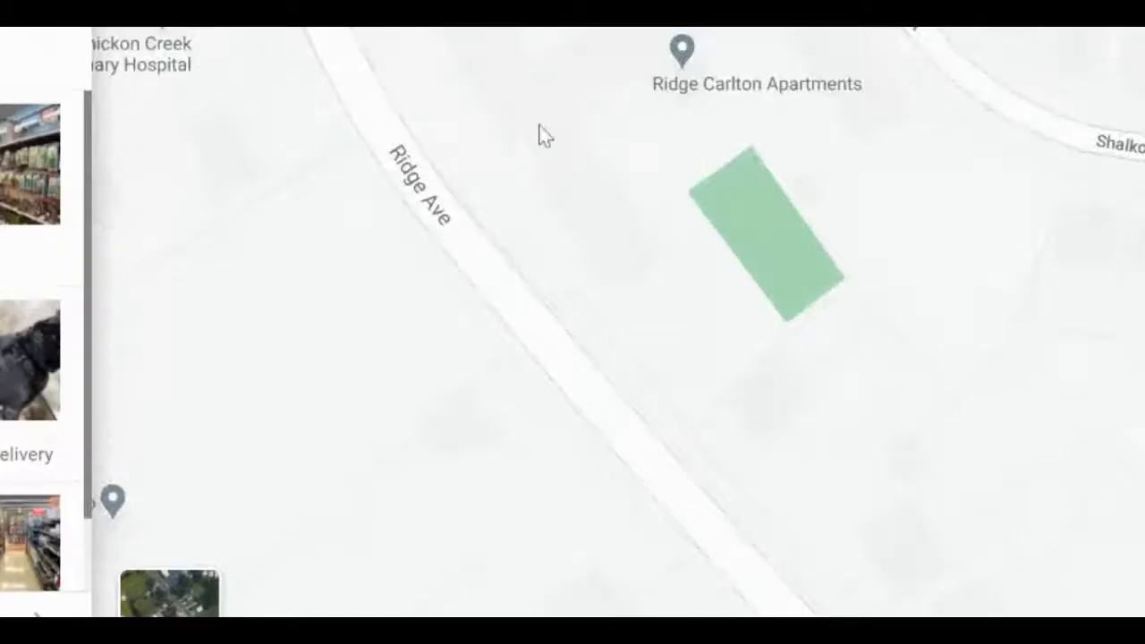
# - Pan the map around Ridge Ave, Wigard Ave and Shawmont Ave near the 7-Eleven and Gulf station
pyautogui.moveTo(626, 136); pyautogui.dragTo(787, 583)
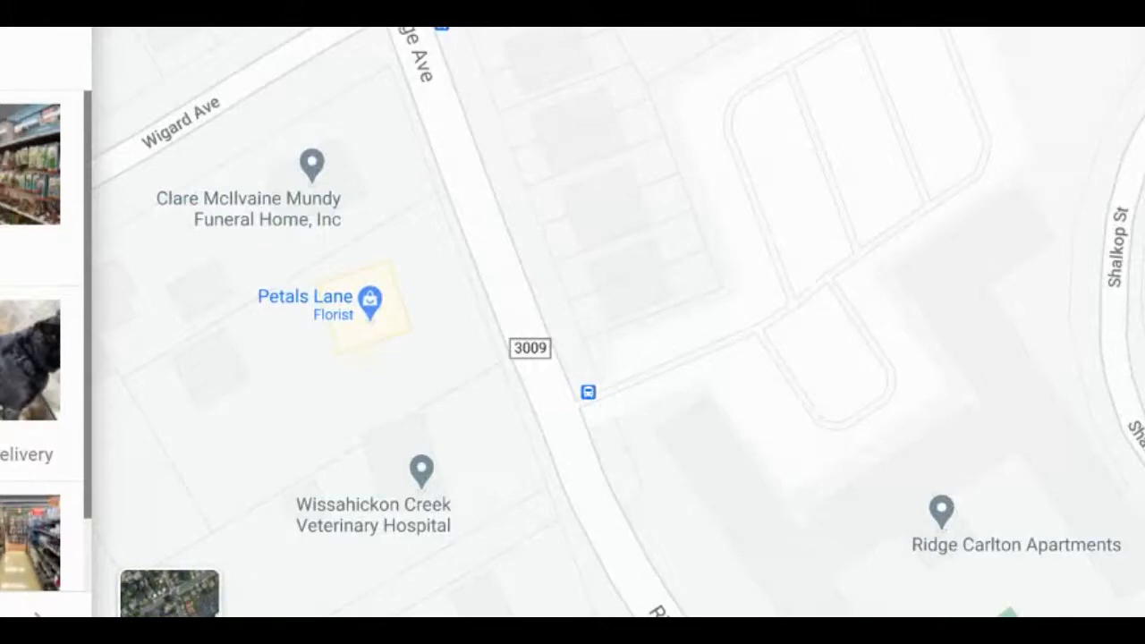
pyautogui.moveTo(616, 355); pyautogui.dragTo(805, 616)
pyautogui.moveTo(734, 277); pyautogui.dragTo(734, 616)
pyautogui.moveTo(727, 130); pyautogui.dragTo(719, 612)
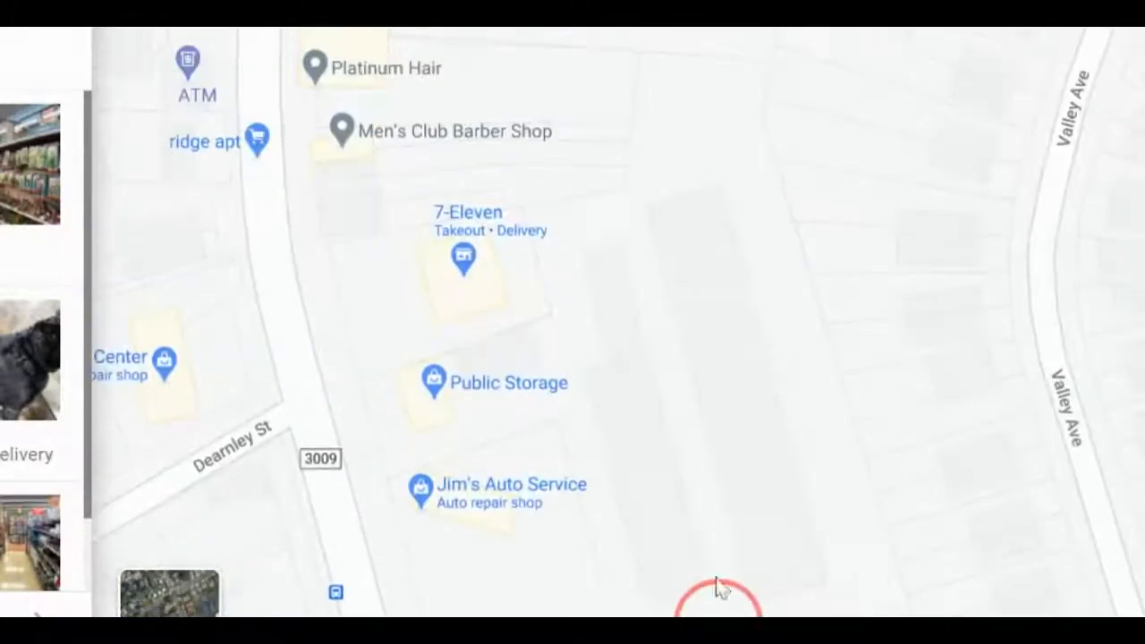
pyautogui.moveTo(683, 216); pyautogui.dragTo(700, 402)
pyautogui.moveTo(716, 212); pyautogui.dragTo(749, 600)
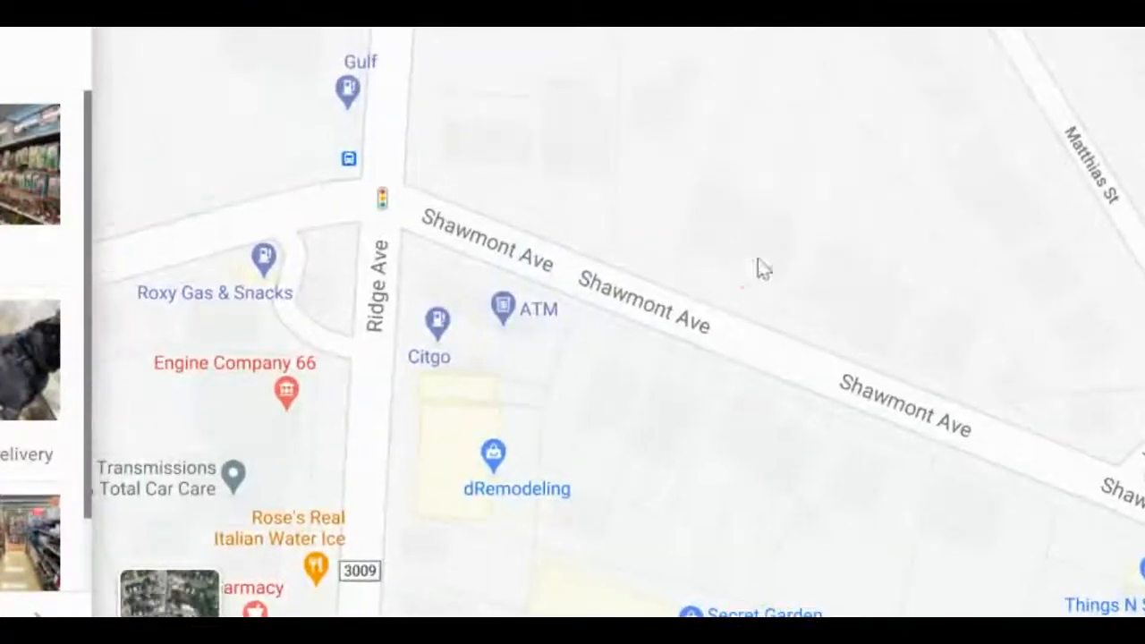
pyautogui.moveTo(759, 265); pyautogui.dragTo(617, 130)
pyautogui.moveTo(702, 515); pyautogui.dragTo(487, 143)
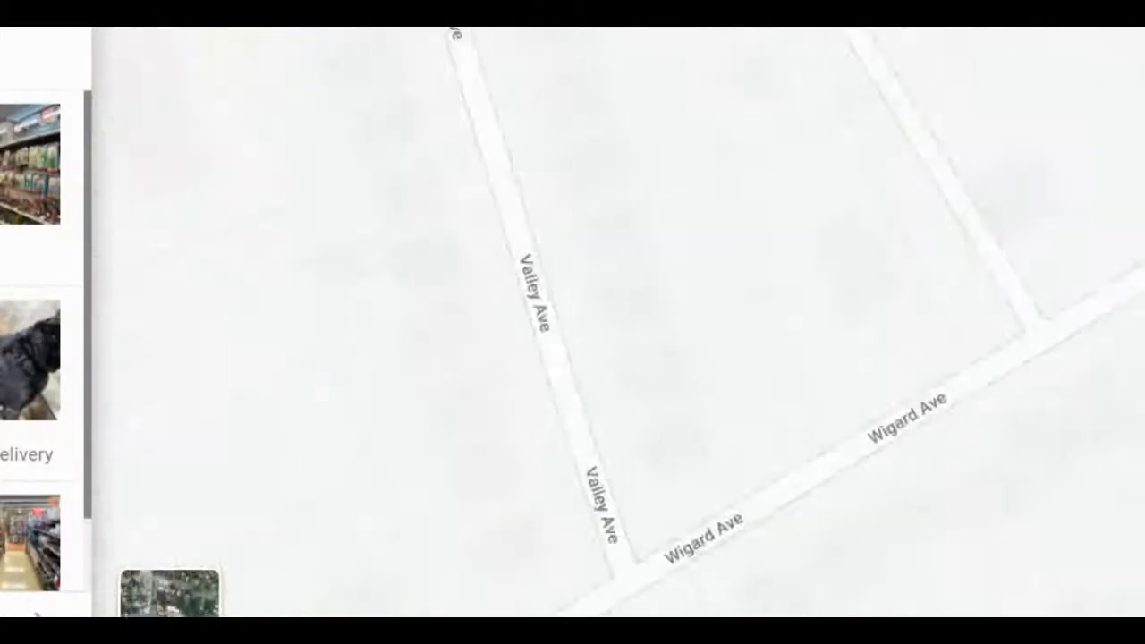
pyautogui.moveTo(663, 433); pyautogui.dragTo(545, 295)
pyautogui.moveTo(619, 509); pyautogui.dragTo(637, 188)
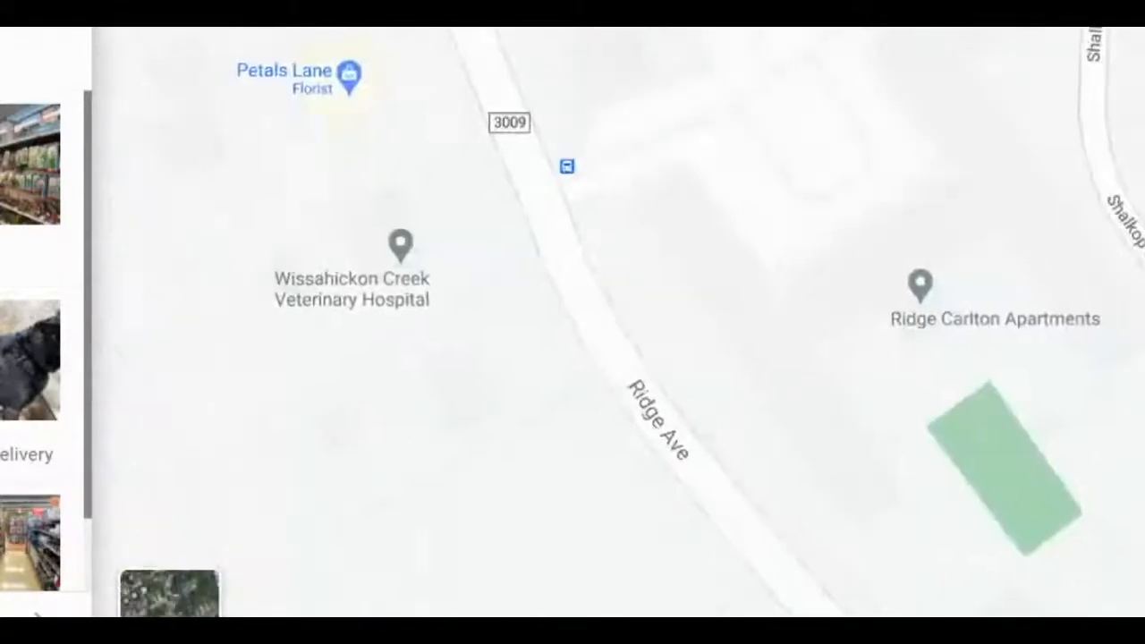
pyautogui.moveTo(904, 552); pyautogui.dragTo(698, 170)
pyautogui.moveTo(926, 483); pyautogui.dragTo(572, 170)
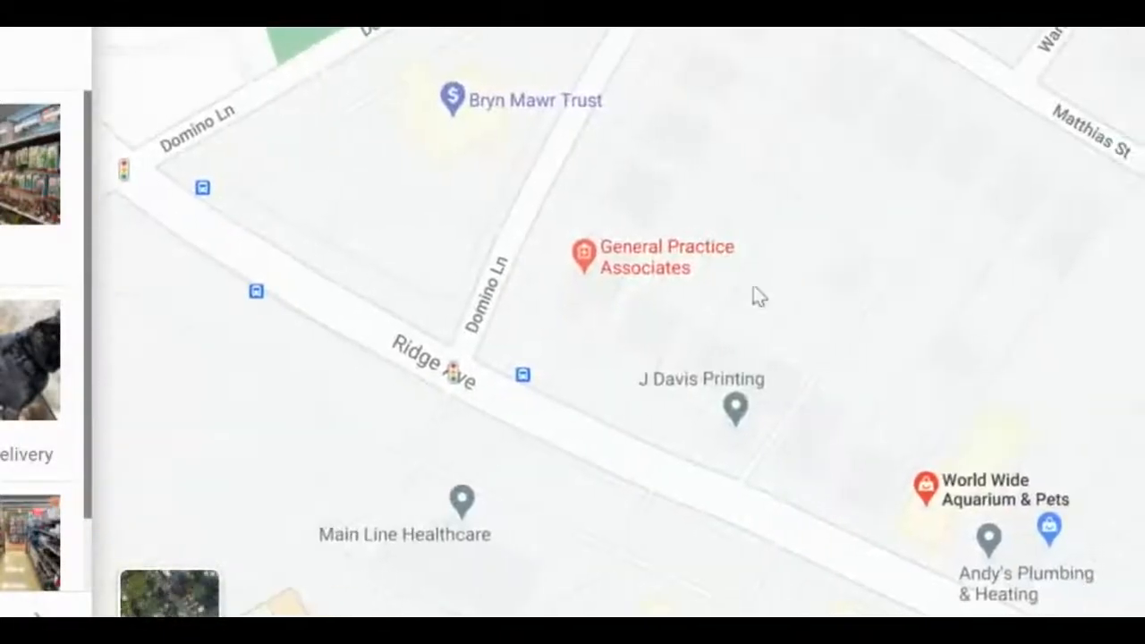
pyautogui.moveTo(859, 429); pyautogui.dragTo(465, 192)
pyautogui.moveTo(894, 547); pyautogui.dragTo(366, 57)
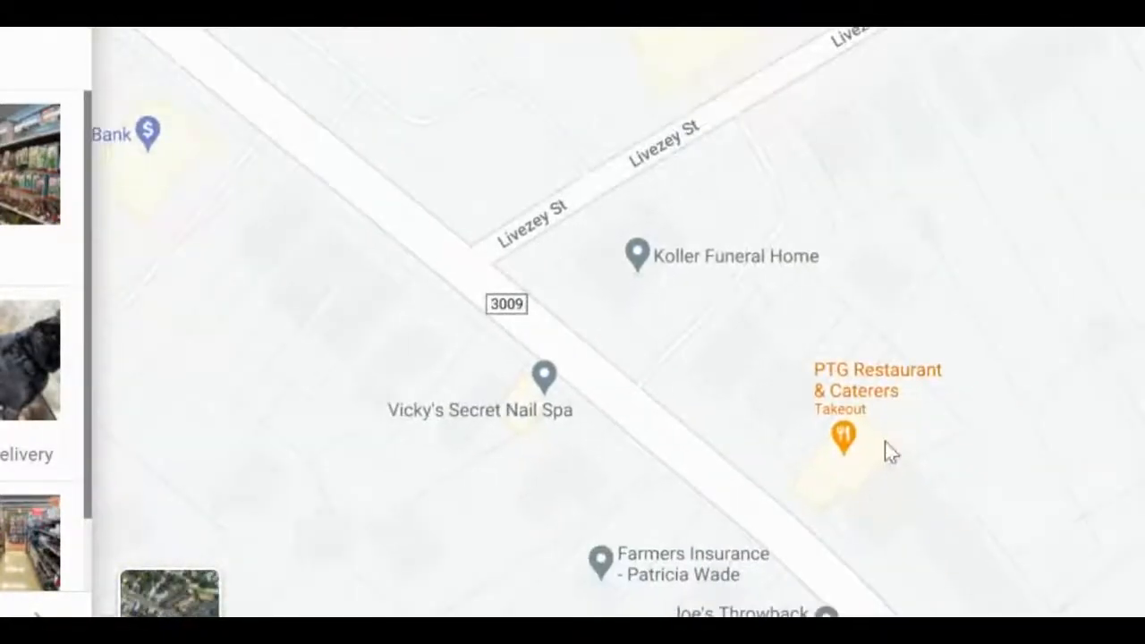
pyautogui.moveTo(886, 453); pyautogui.dragTo(295, 35)
pyautogui.moveTo(785, 546); pyautogui.dragTo(406, 114)
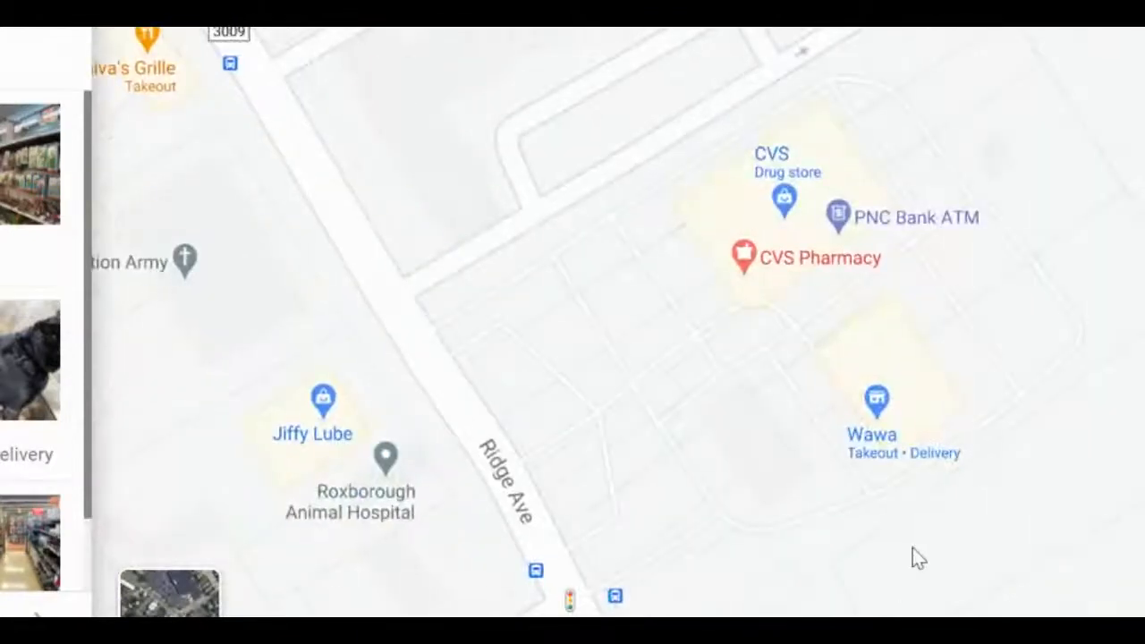
pyautogui.moveTo(912, 554); pyautogui.dragTo(640, 143)
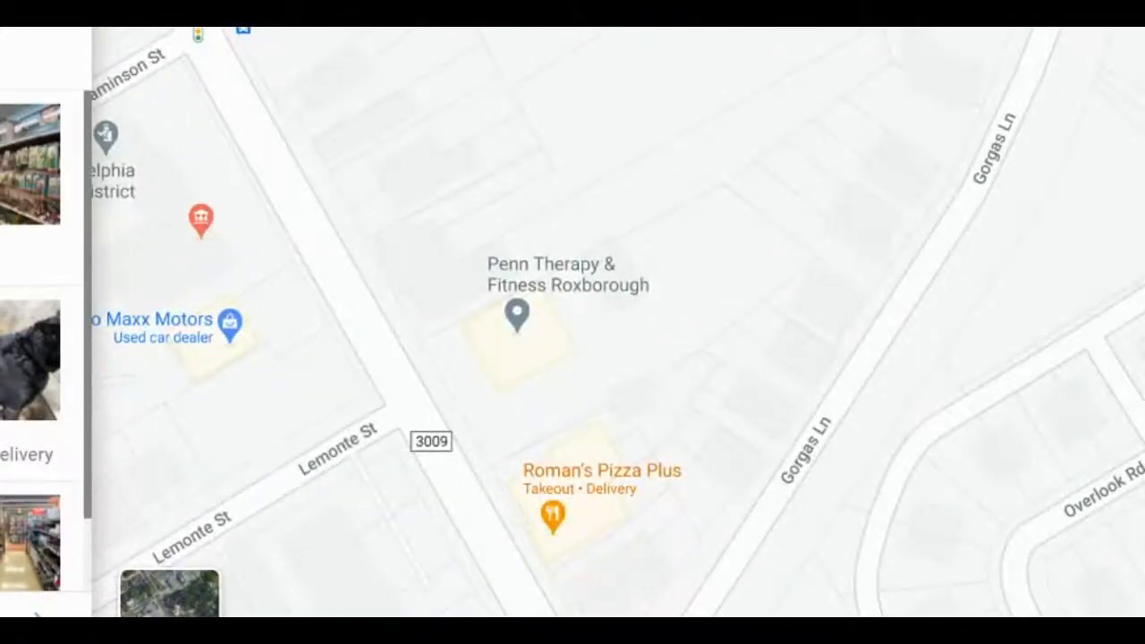
pyautogui.moveTo(808, 584); pyautogui.dragTo(859, 458)
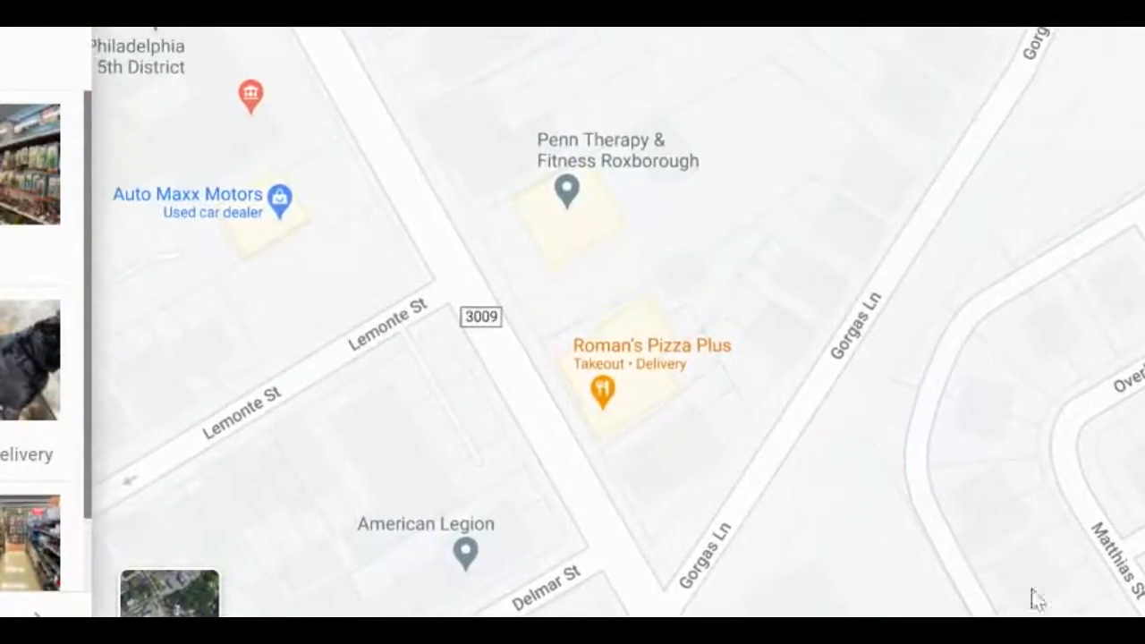
pyautogui.moveTo(1137, 612); pyautogui.dragTo(548, 365)
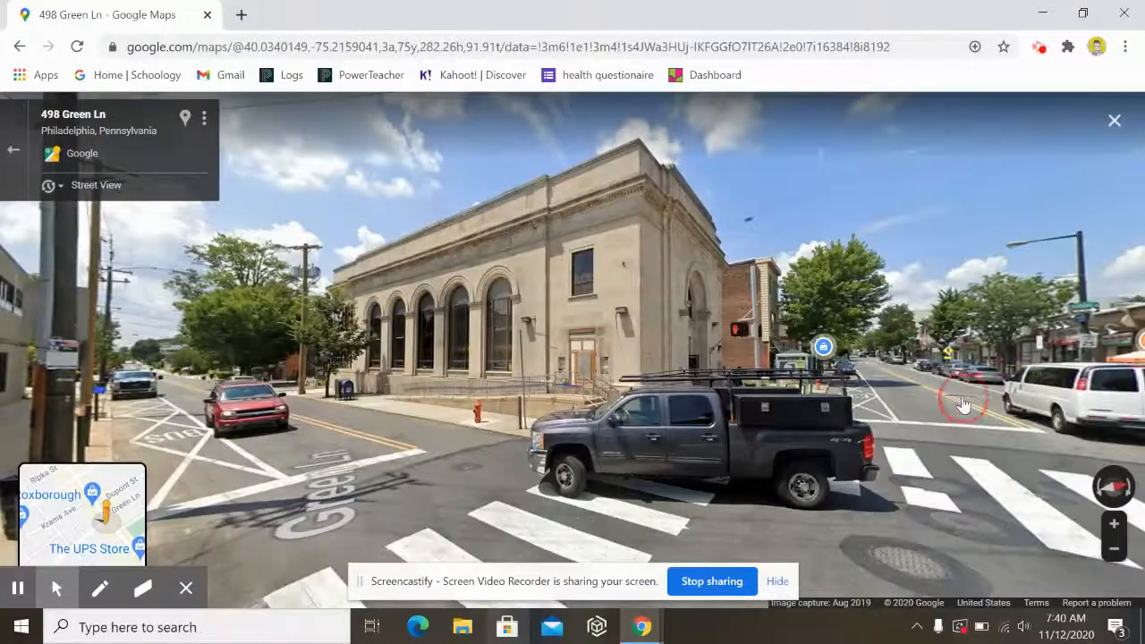
pyautogui.click(957, 398)
pyautogui.click(549, 414)
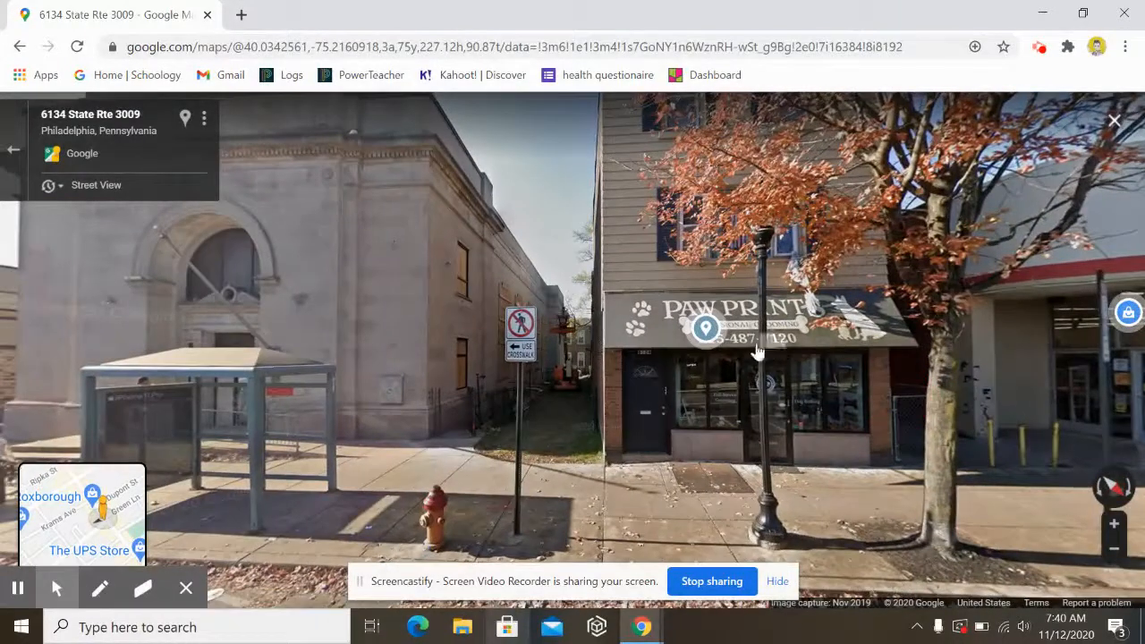
pyautogui.moveTo(724, 349)
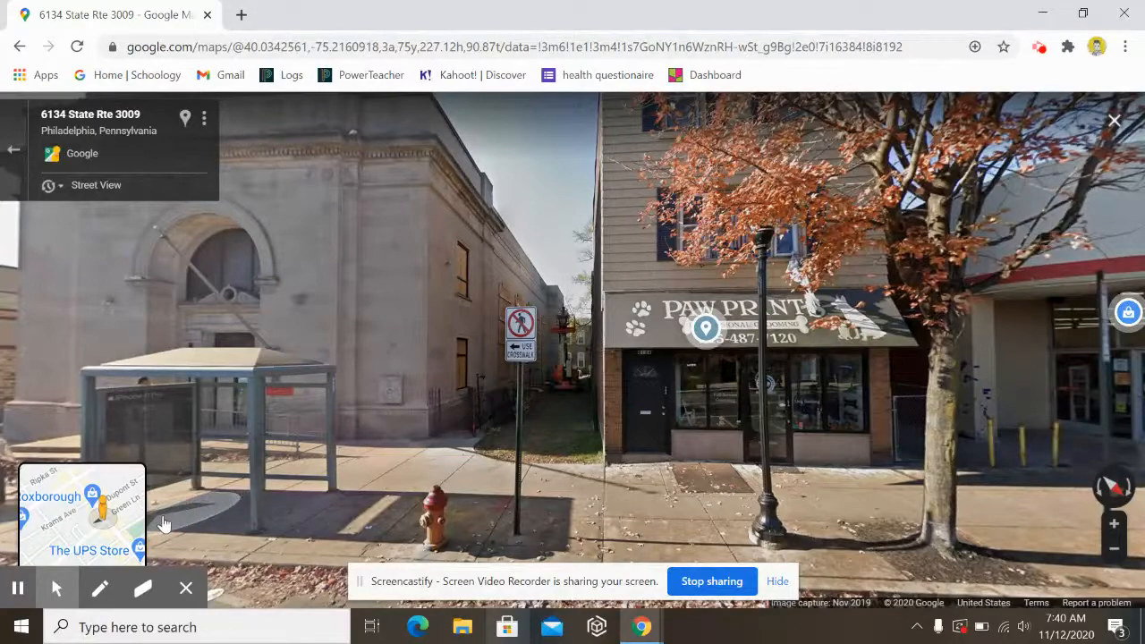
pyautogui.moveTo(164, 523); pyautogui.dragTo(894, 454)
pyautogui.click(1017, 394)
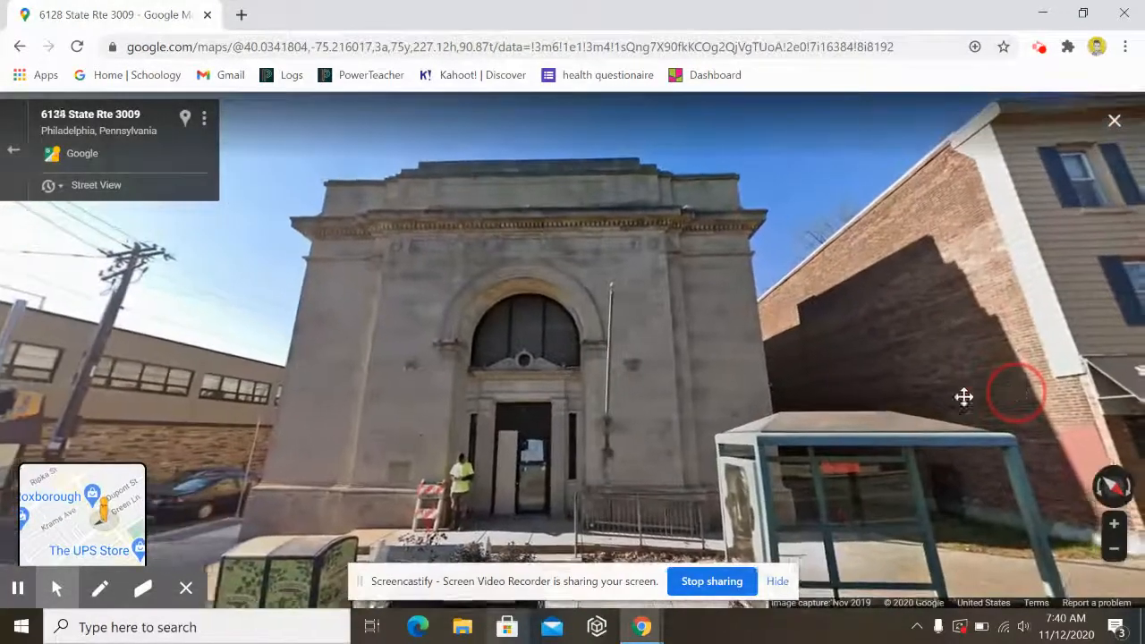
pyautogui.moveTo(964, 397); pyautogui.dragTo(654, 342)
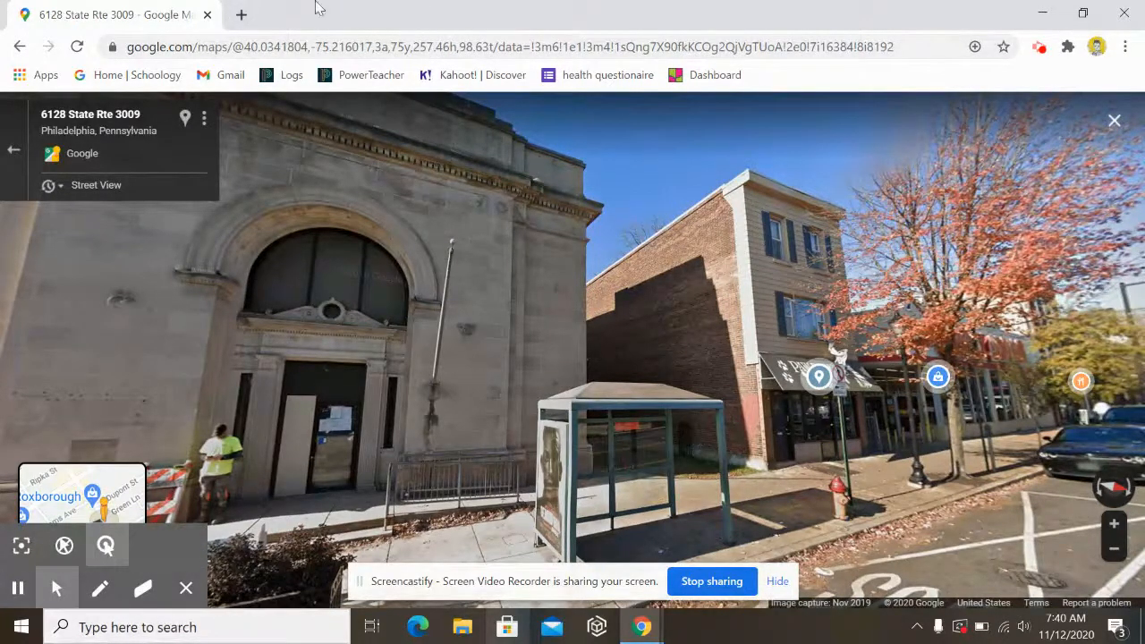
pyautogui.click(241, 14)
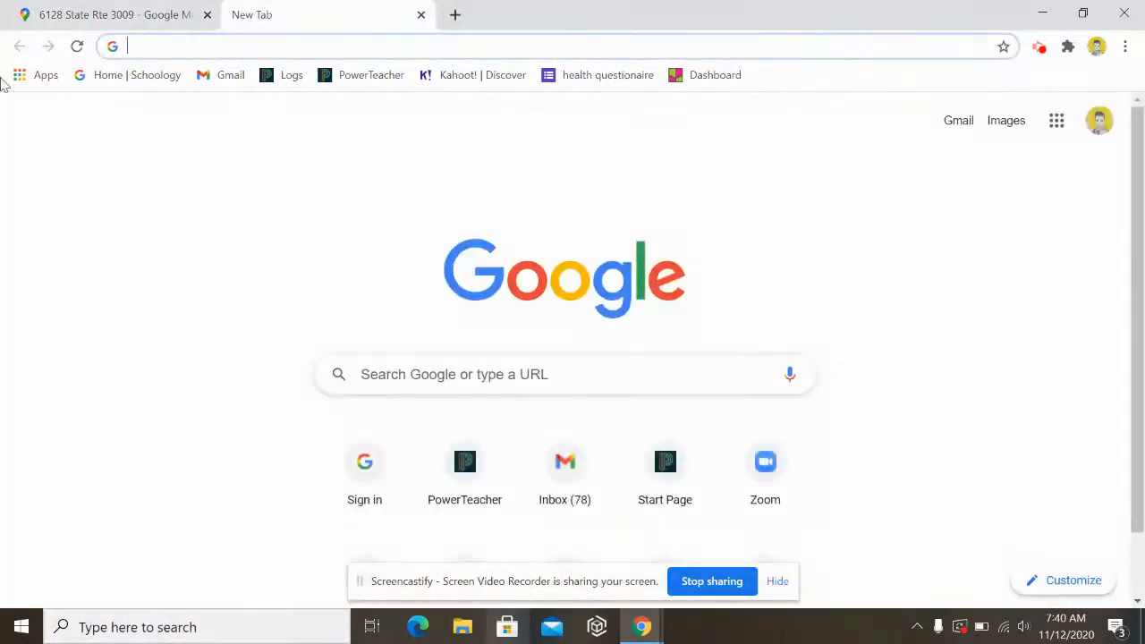
# - Search Google for 'chromebook screenshot' and read the Ctrl + Show windows PNG instructions
pyautogui.write('chr')
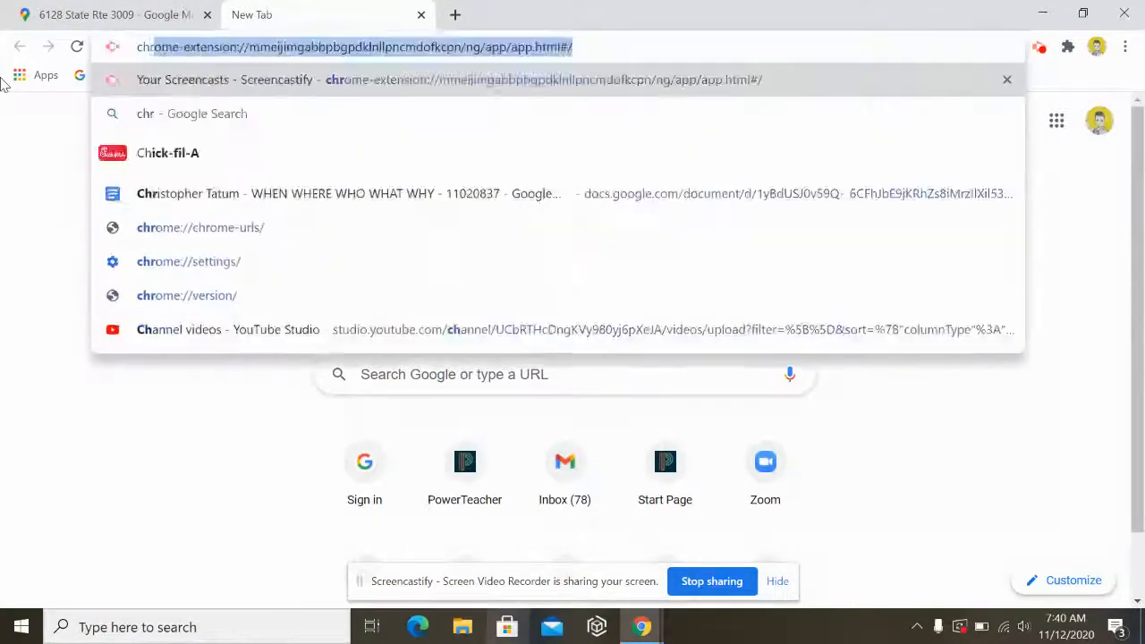
pyautogui.write('omebook screen')
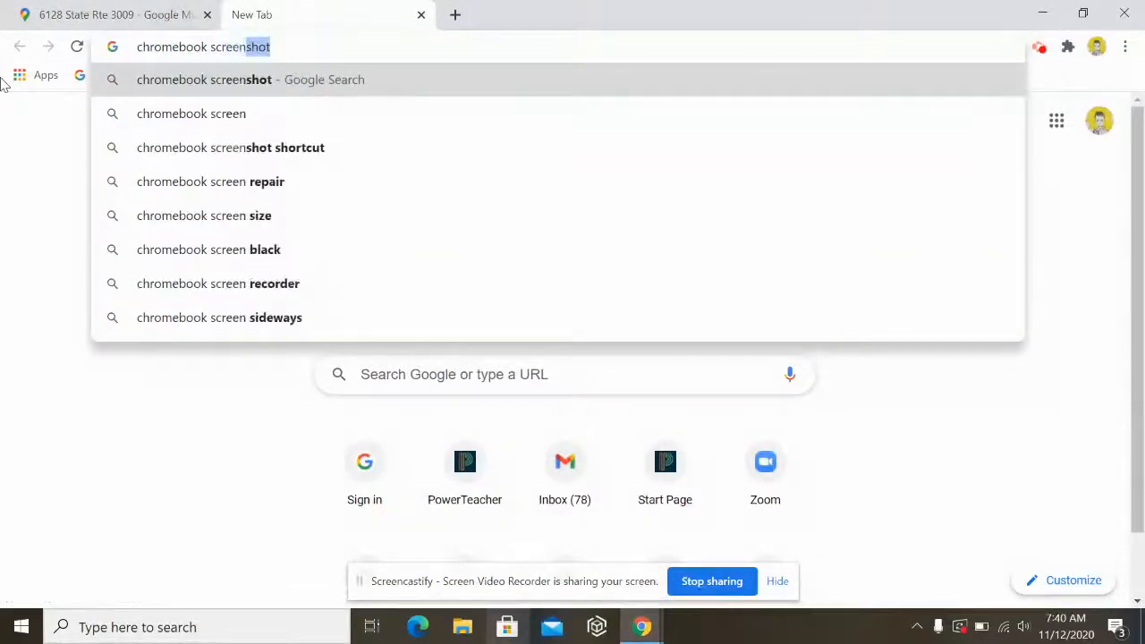
pyautogui.press('Return')
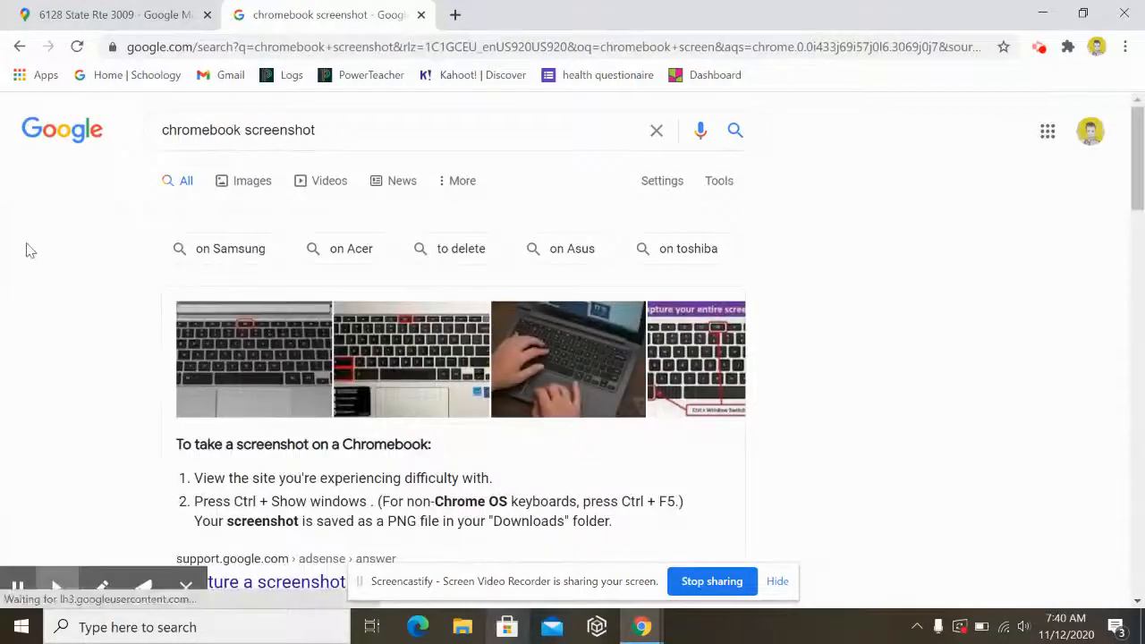
pyautogui.scroll(-1, 998, 451)
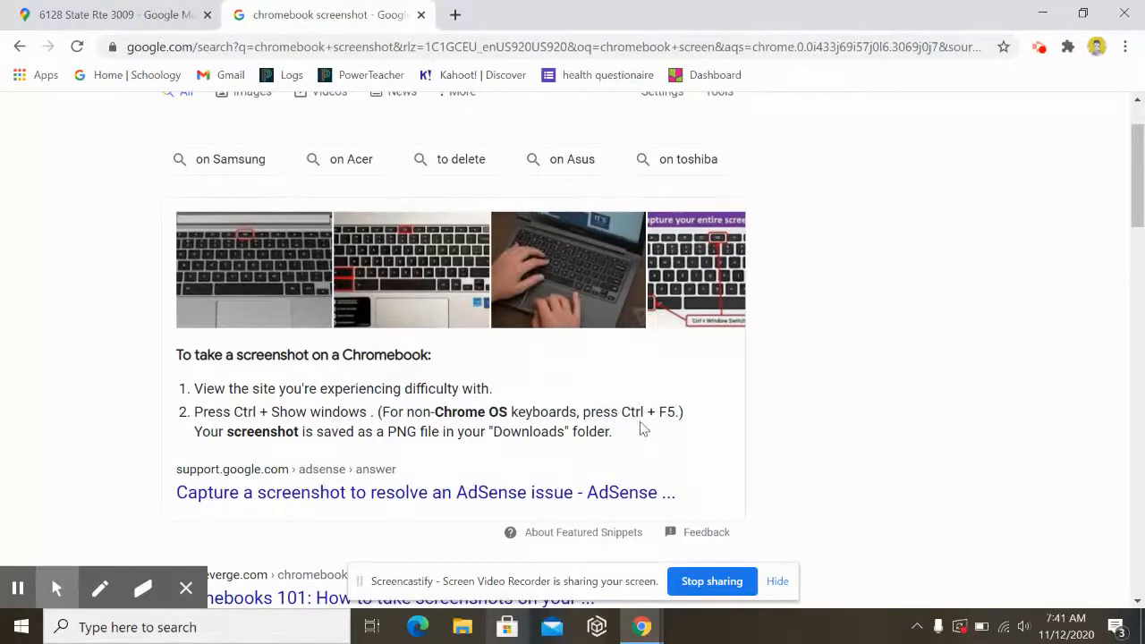
pyautogui.scroll(-1, 719, 415)
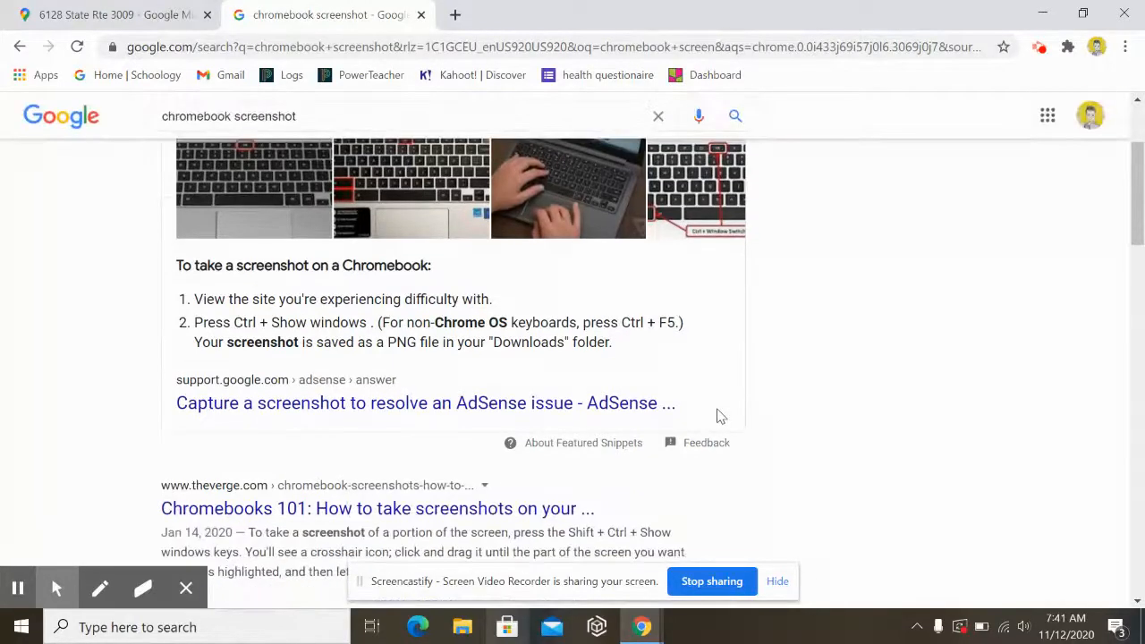
pyautogui.scroll(1, 719, 415)
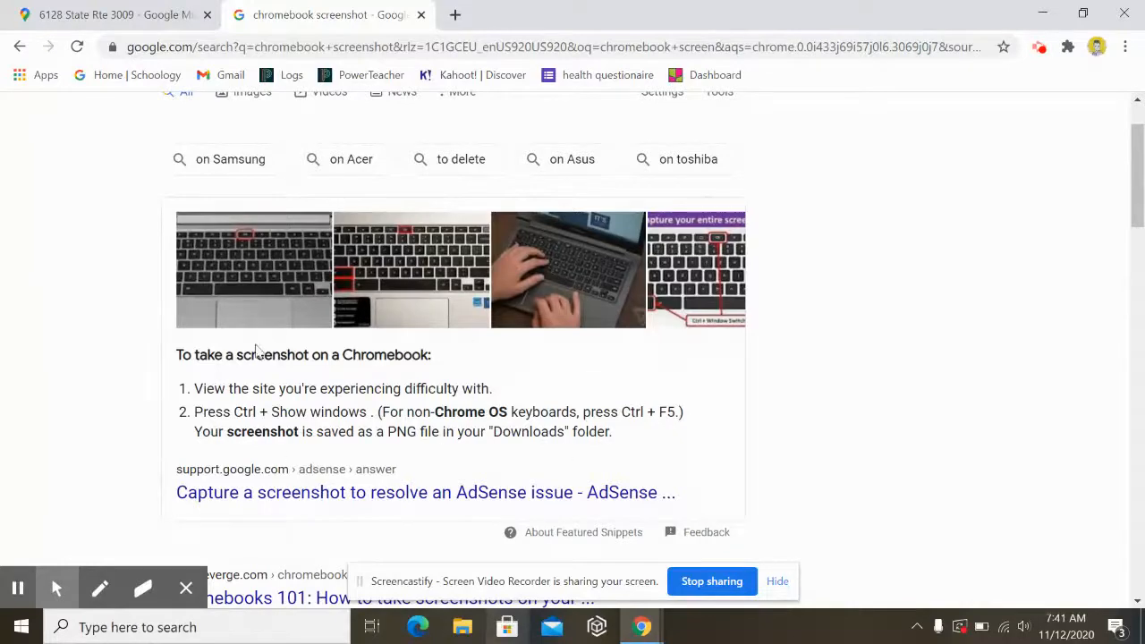
pyautogui.scroll(1, 333, 396)
pyautogui.scroll(-3, 298, 238)
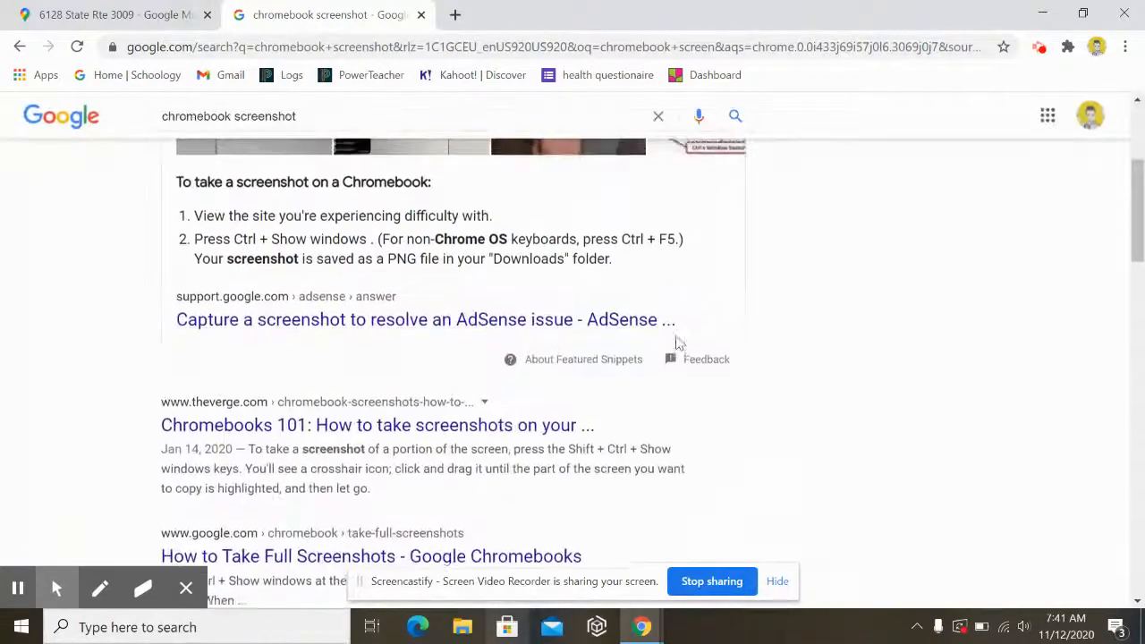
pyautogui.scroll(2, 680, 340)
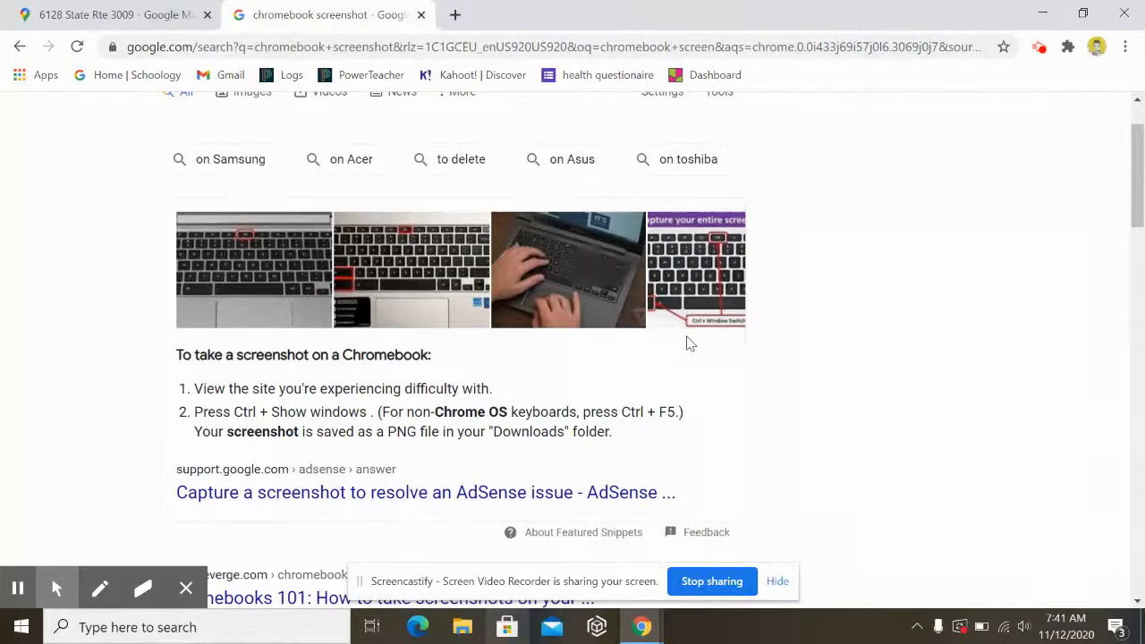
# - Return to the Street View tab and launch Snipping Tool from Windows search
pyautogui.click(103, 11)
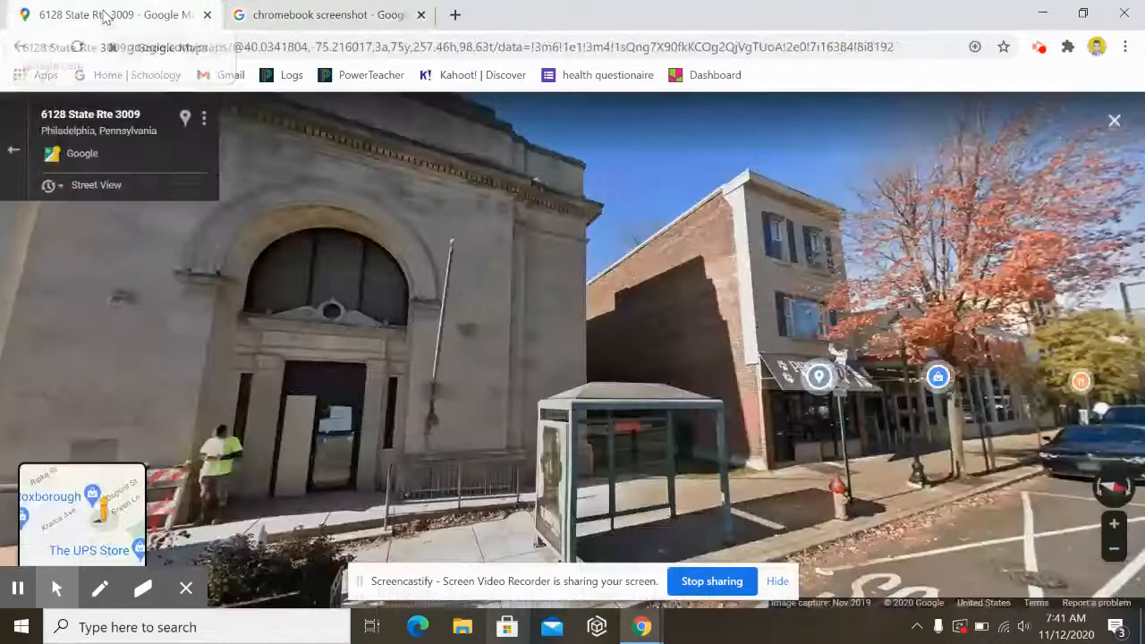
pyautogui.click(201, 627)
pyautogui.write('sn')
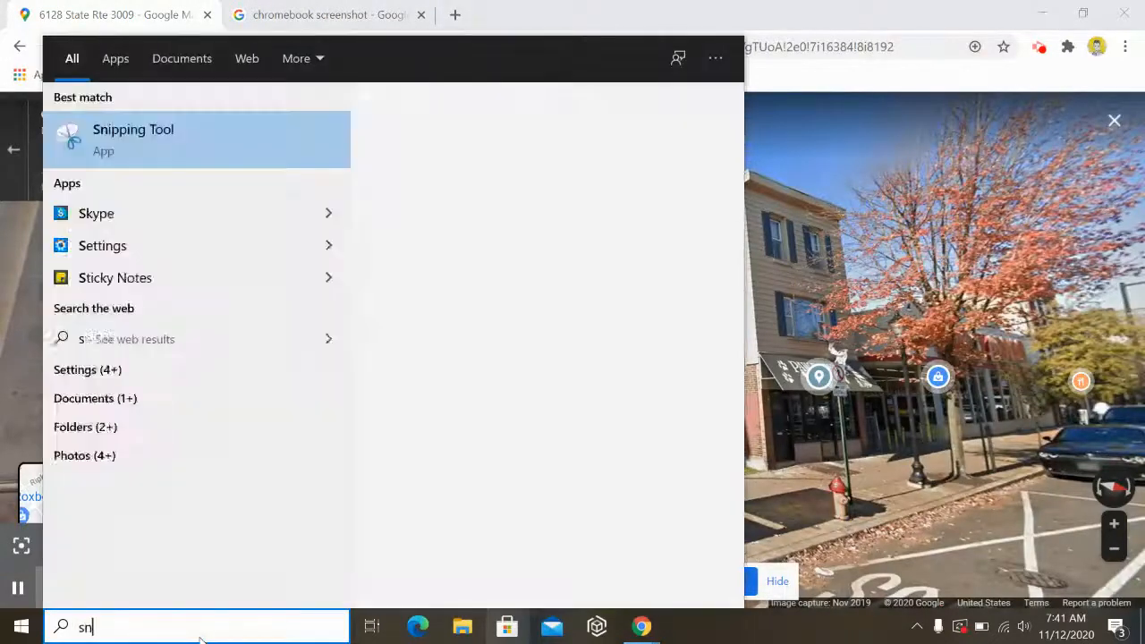
pyautogui.write('ipp')
pyautogui.press('Return')
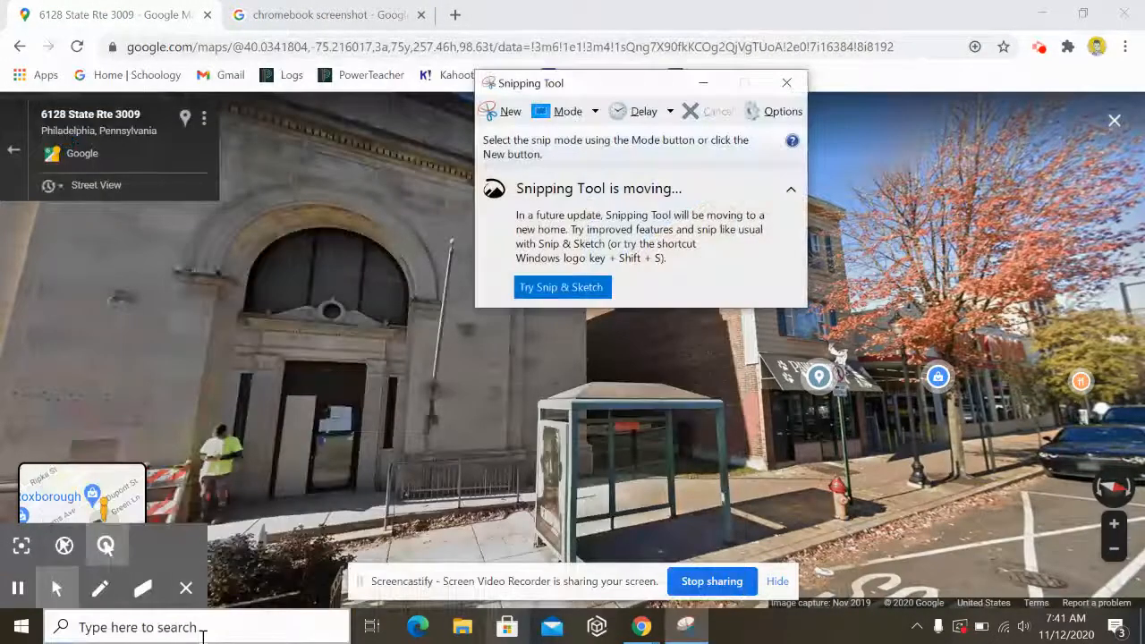
# - Snip the stone bank, brick wall and bus shelter and start saving the snip
pyautogui.click(510, 114)
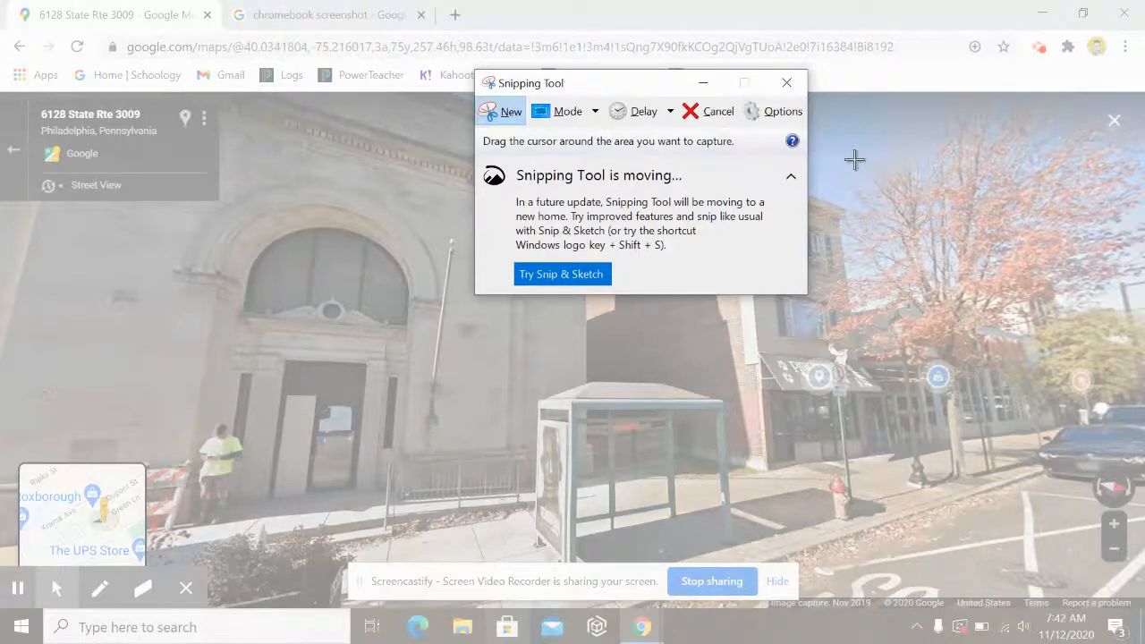
pyautogui.moveTo(854, 159); pyautogui.dragTo(395, 506)
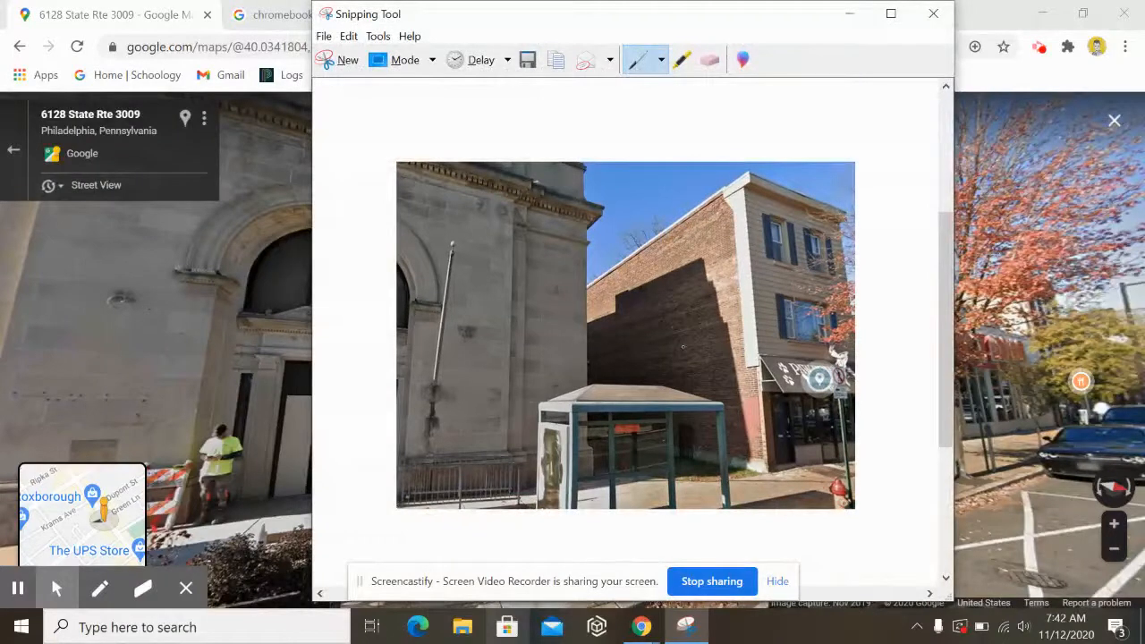
pyautogui.click(528, 61)
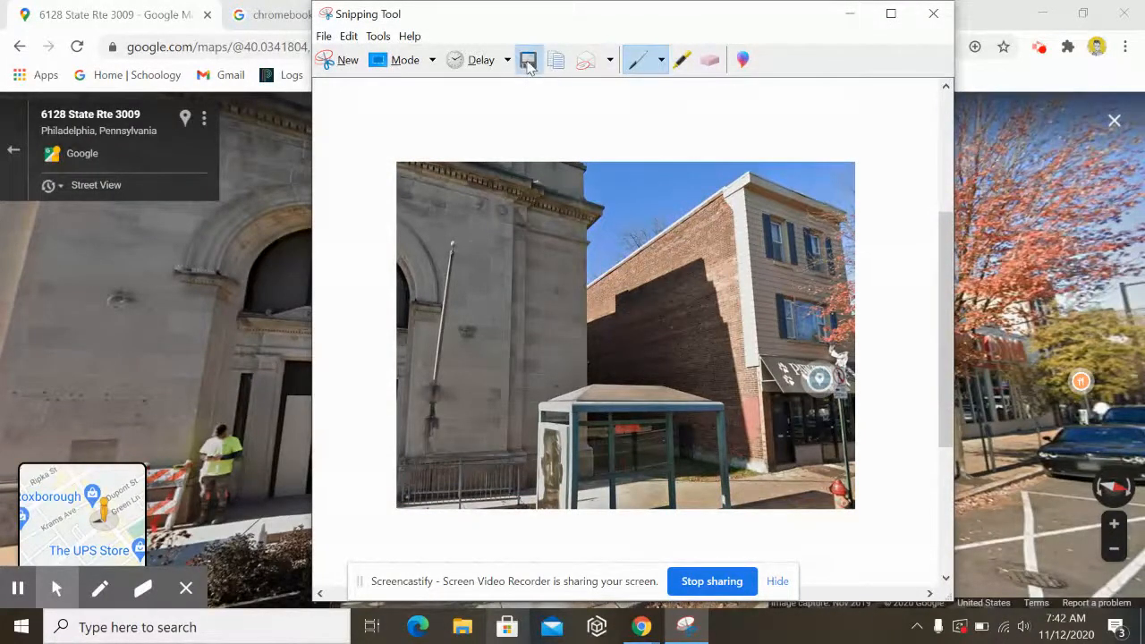
# - Save the snip as JPEG 'wall' in 2020-2021 > Sculpture > Public art and minimise Snipping Tool
pyautogui.doubleClick(528, 221)
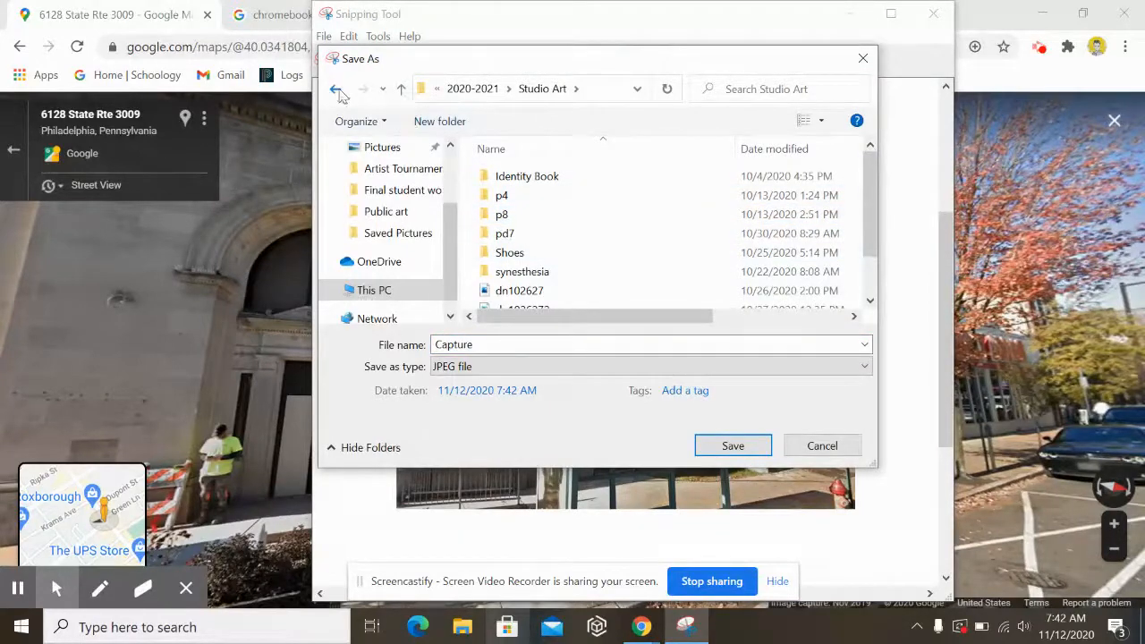
pyautogui.click(337, 90)
pyautogui.doubleClick(595, 192)
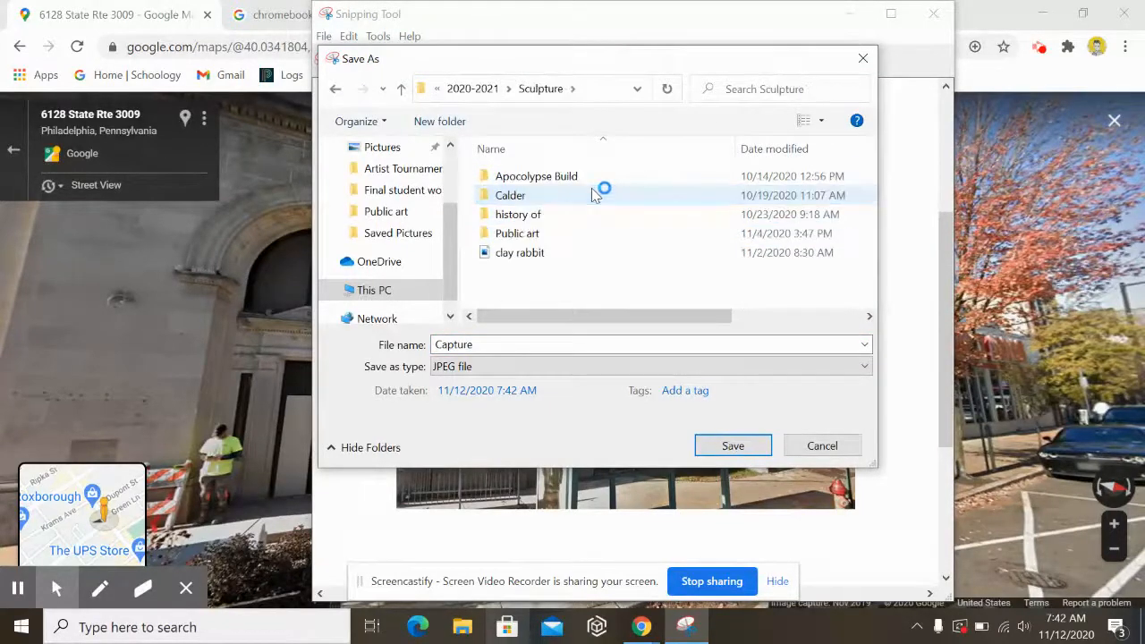
pyautogui.doubleClick(583, 235)
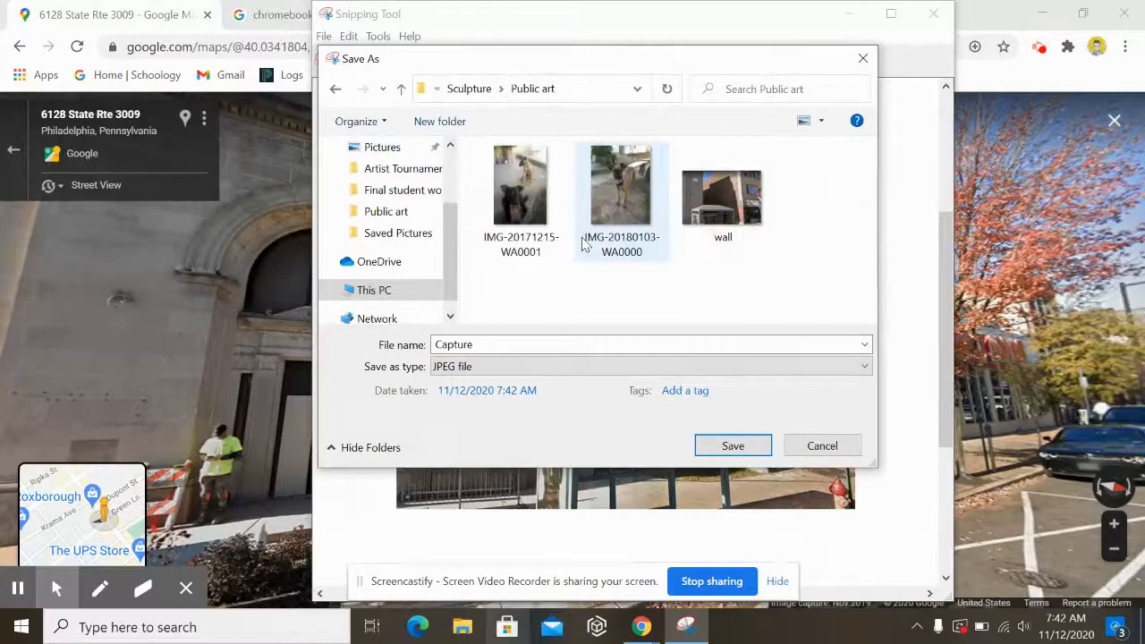
pyautogui.doubleClick(531, 344)
pyautogui.write('wall')
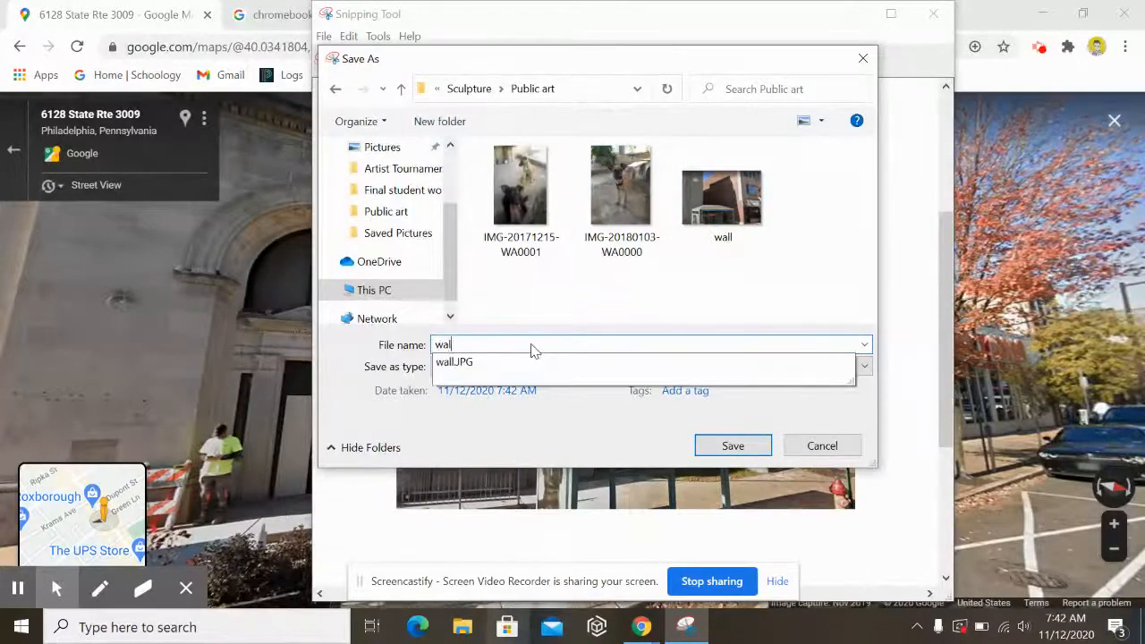
pyautogui.press('Return')
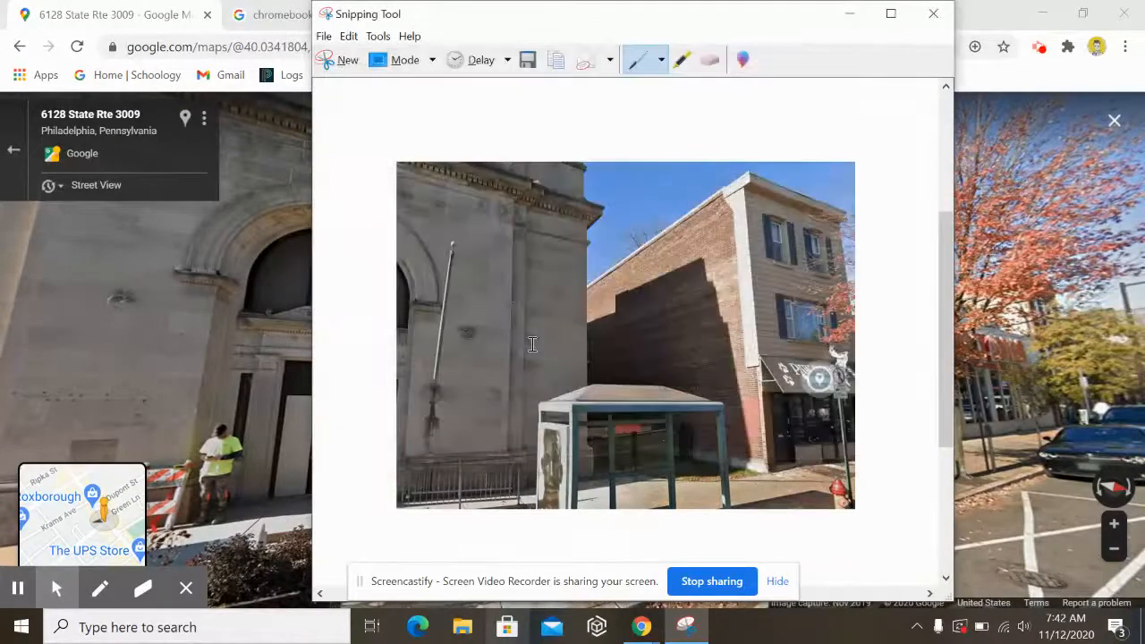
pyautogui.click(849, 13)
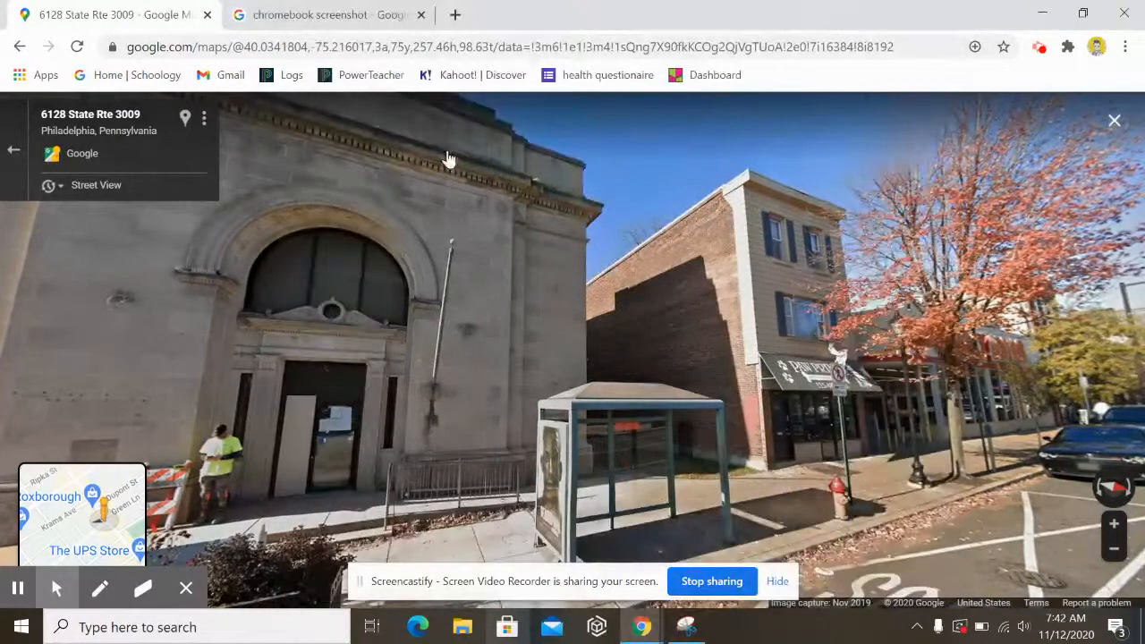
# - Load pixlr.com in a new tab and scroll to the Pixlr E and Pixlr X editor choice
pyautogui.click(455, 15)
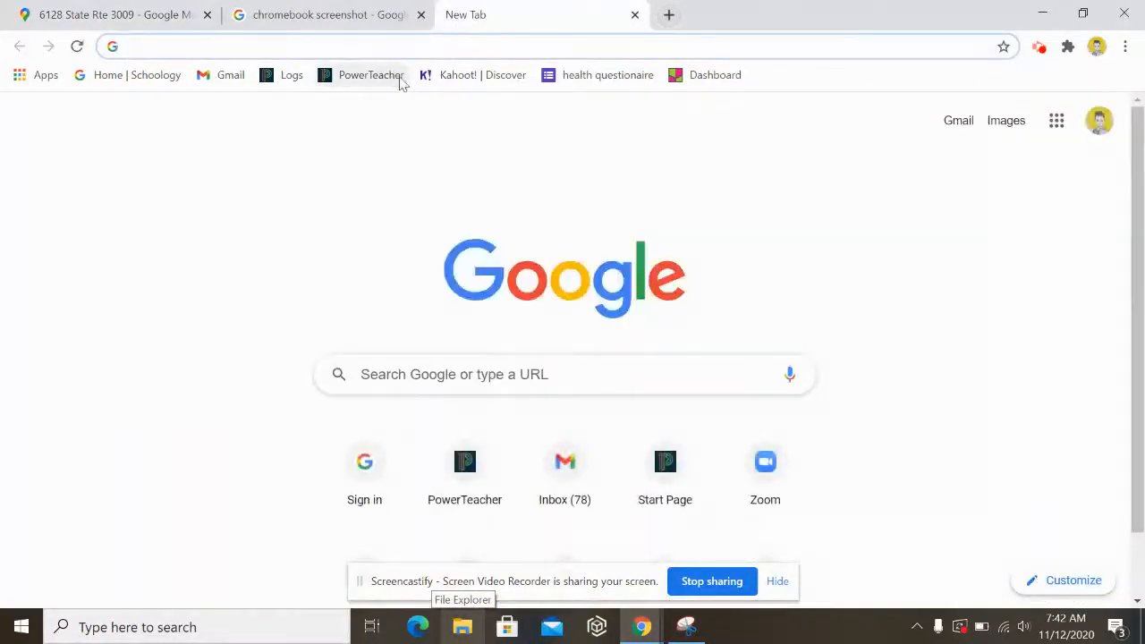
pyautogui.write('pixlr.com')
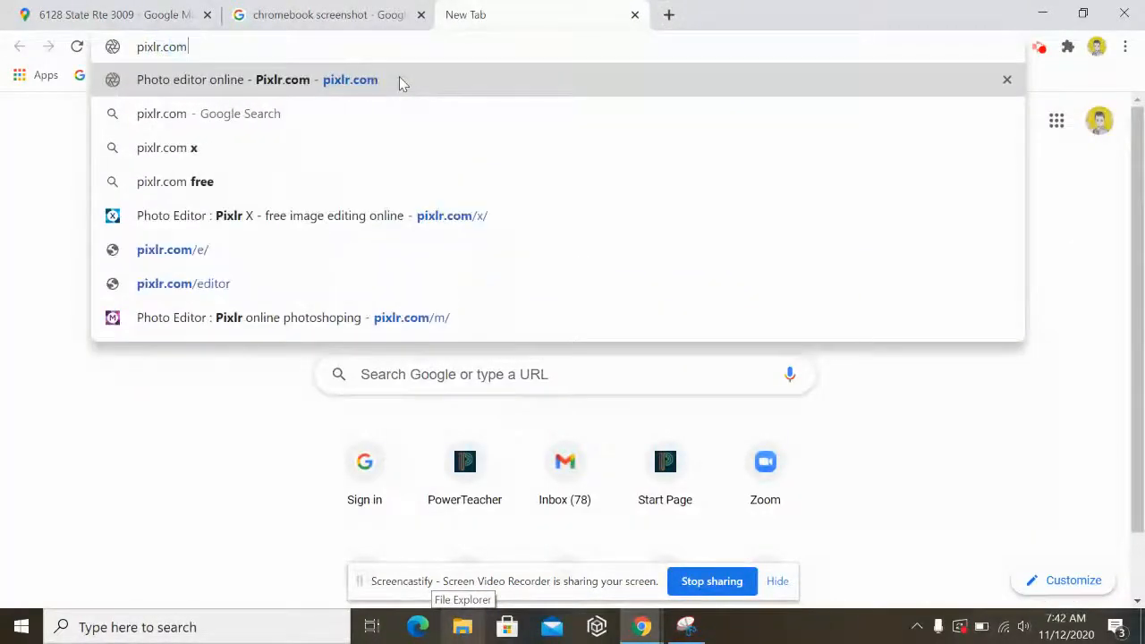
pyautogui.press('Return')
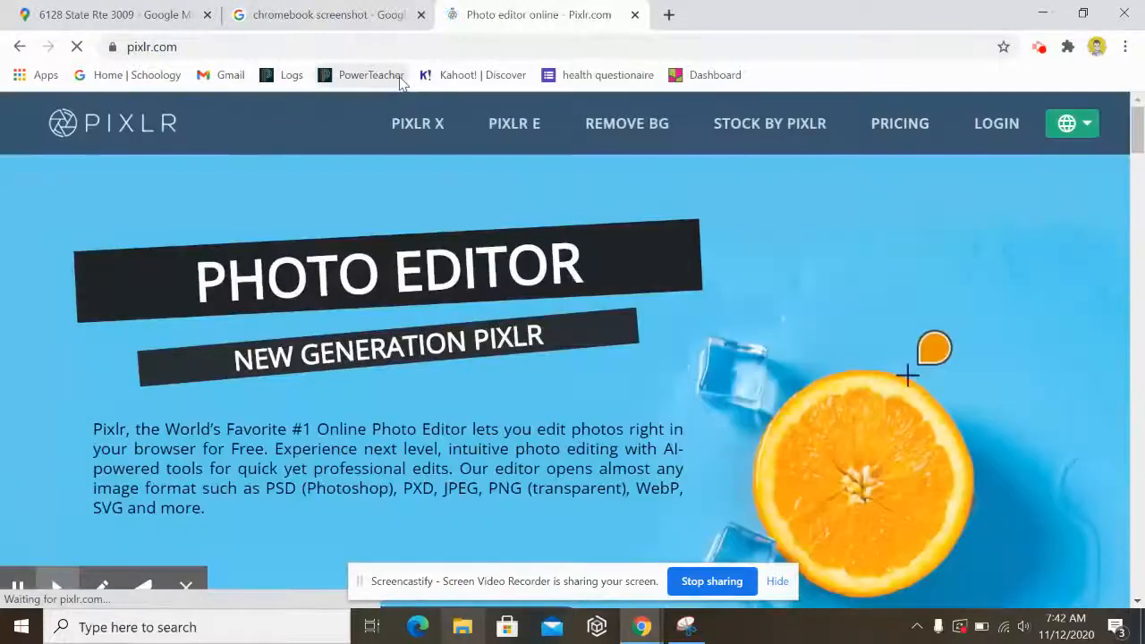
pyautogui.scroll(-4, 440, 384)
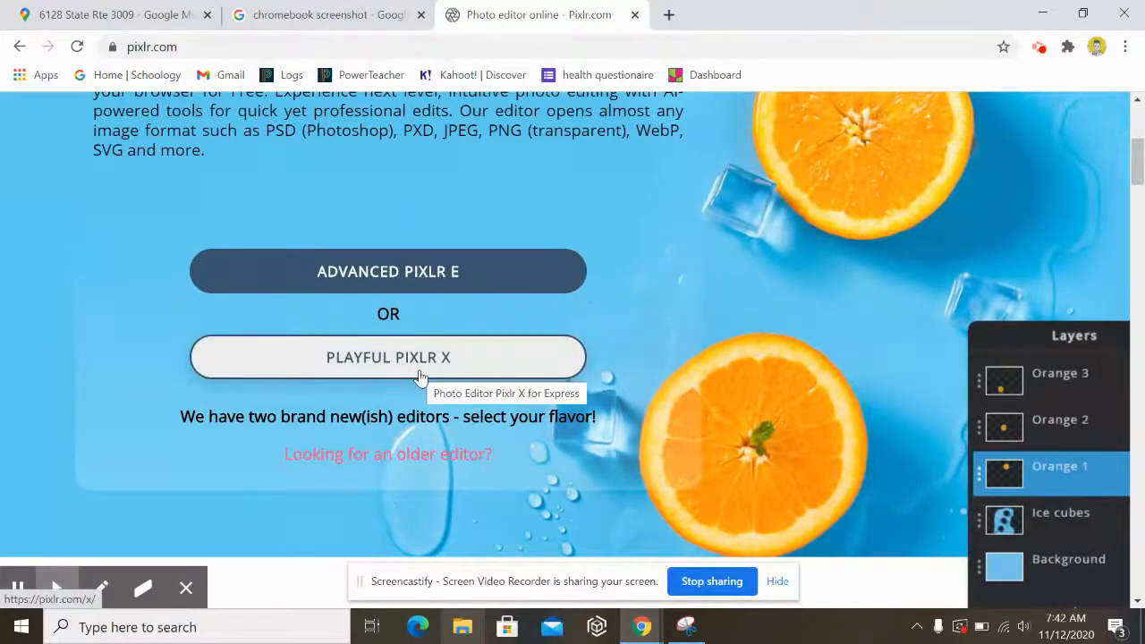
# - Launch Playful Pixlr X, look over its recent images, and open the image file picker
pyautogui.click(418, 374)
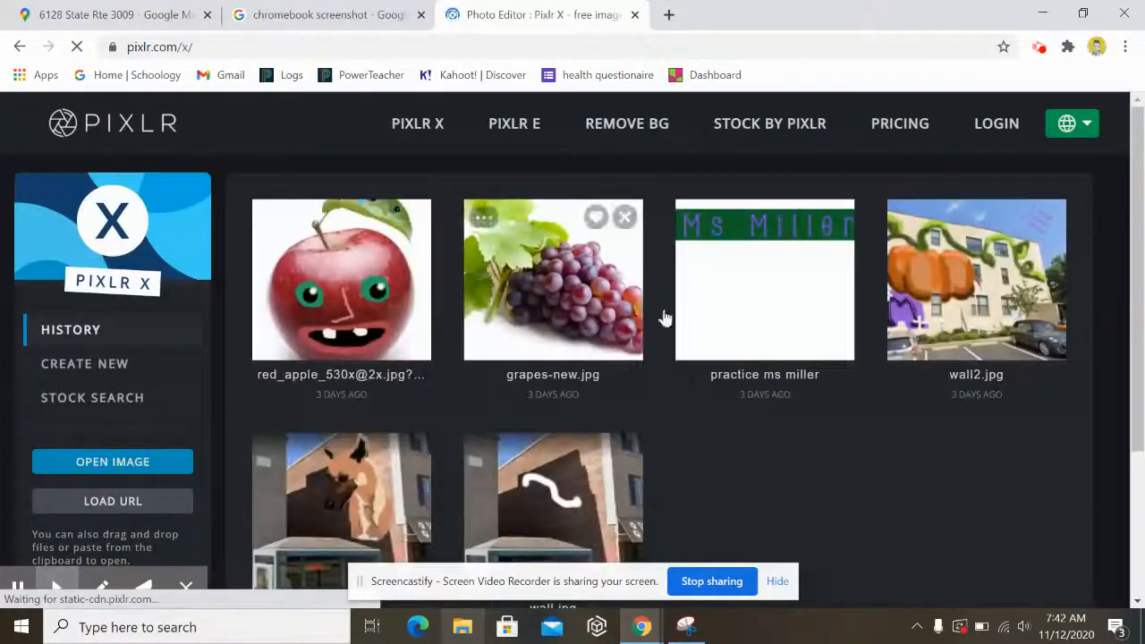
pyautogui.scroll(-2, 904, 401)
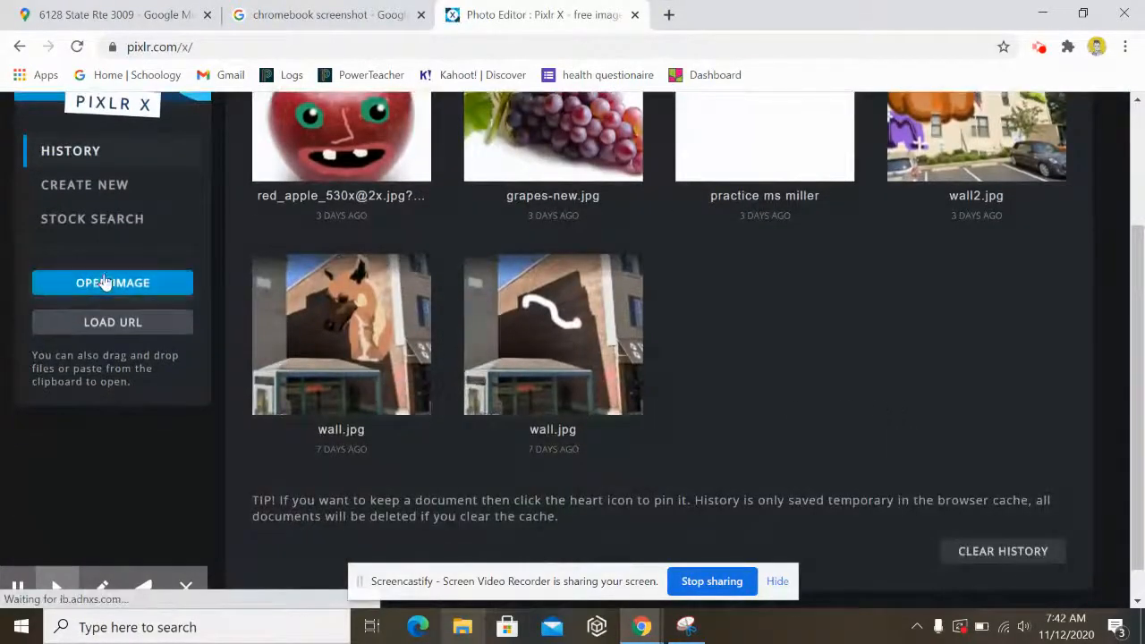
pyautogui.scroll(2, 134, 273)
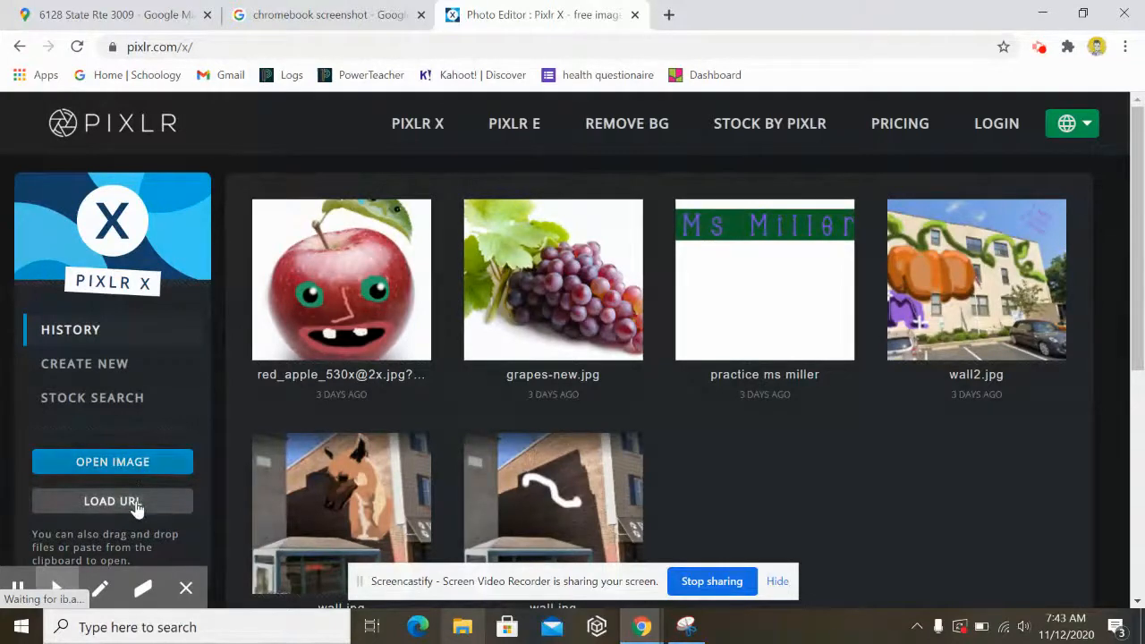
pyautogui.click(143, 467)
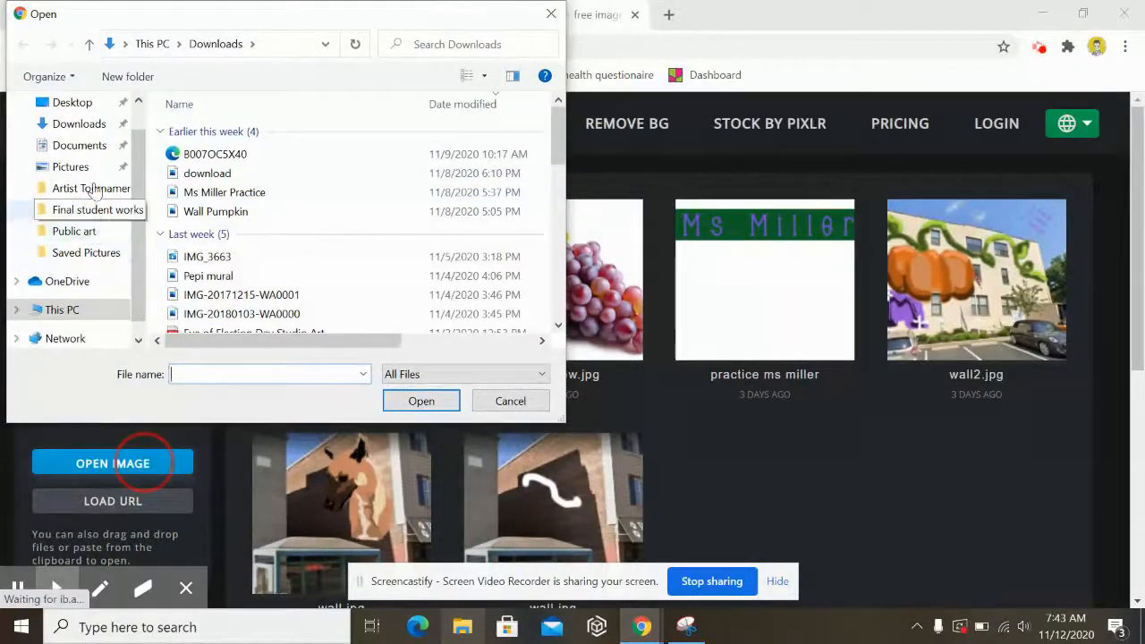
# - Browse to Documents > 2020-2021 > Sculpture > Public art and open wall3
pyautogui.click(93, 152)
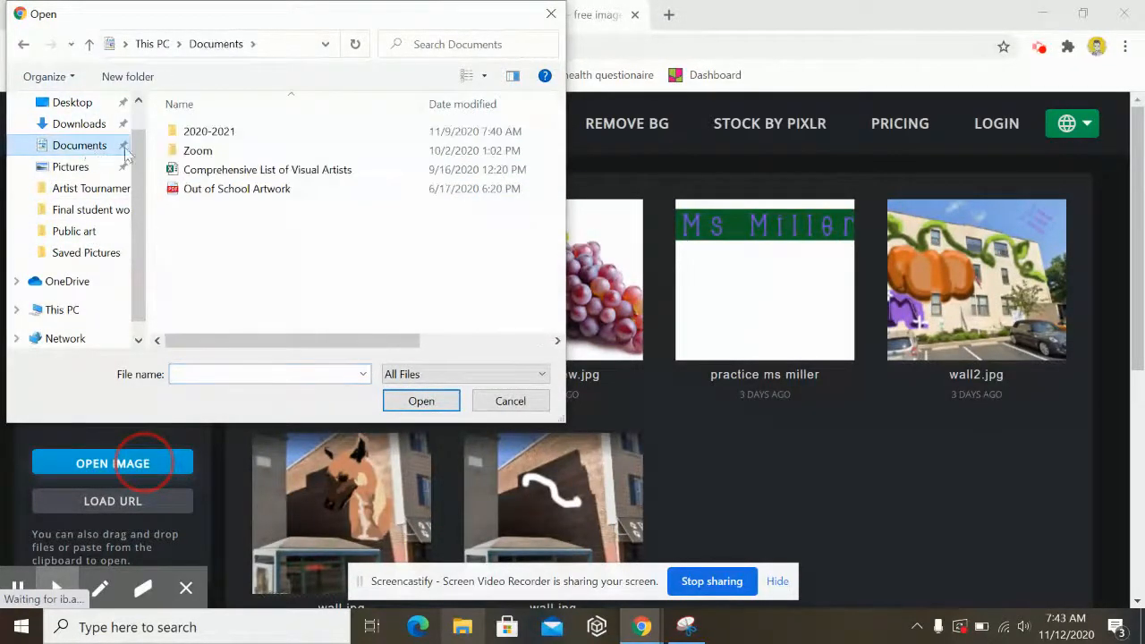
pyautogui.doubleClick(254, 134)
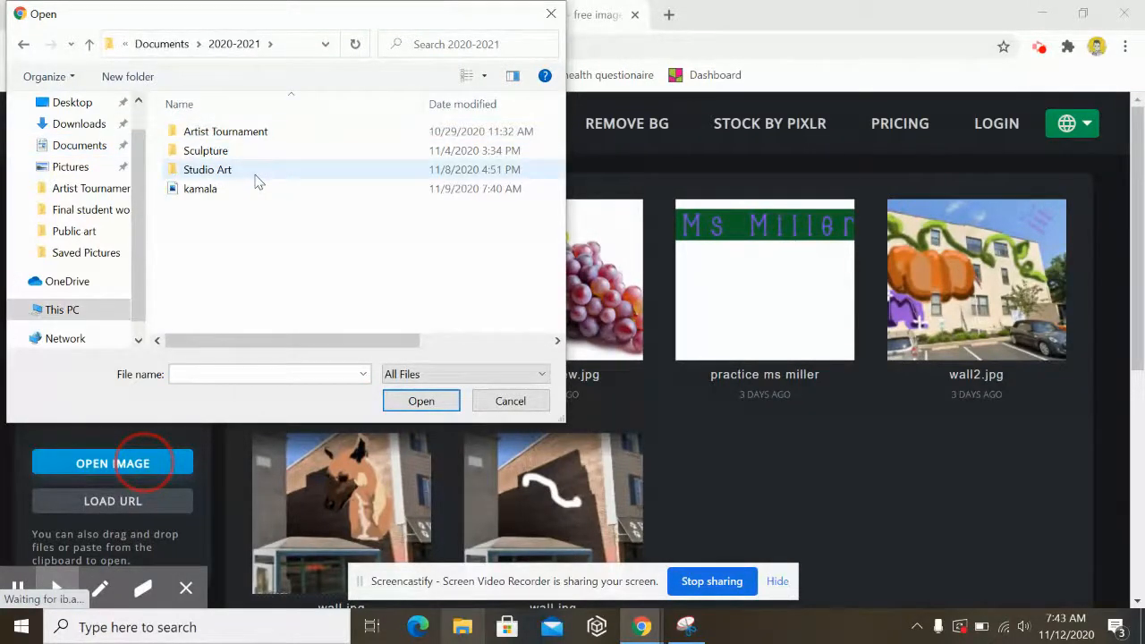
pyautogui.doubleClick(256, 153)
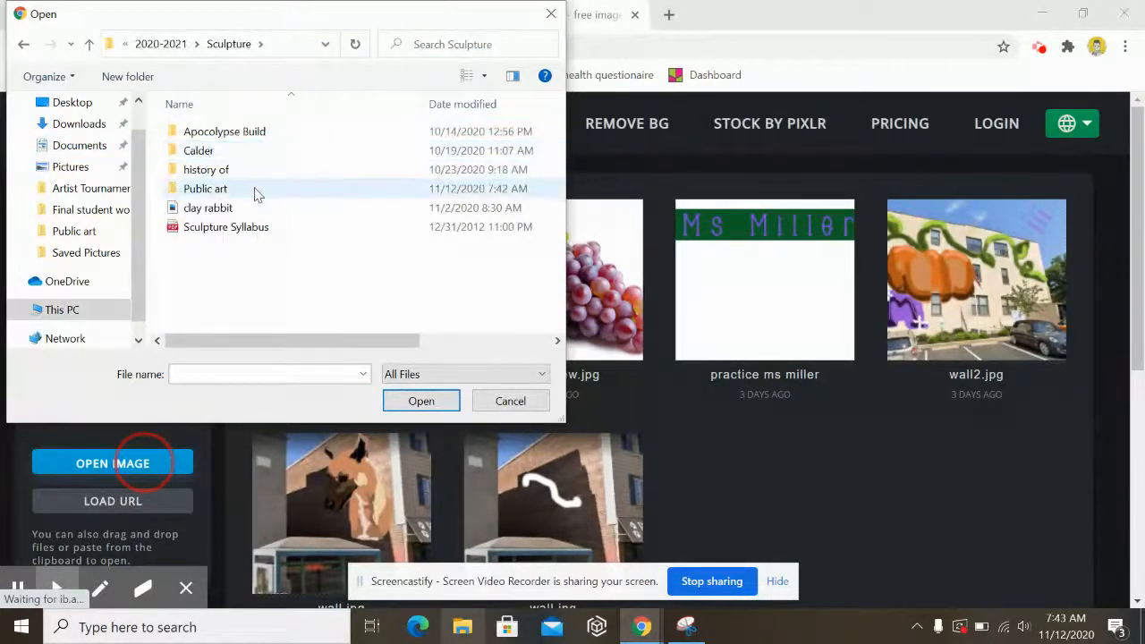
pyautogui.doubleClick(254, 188)
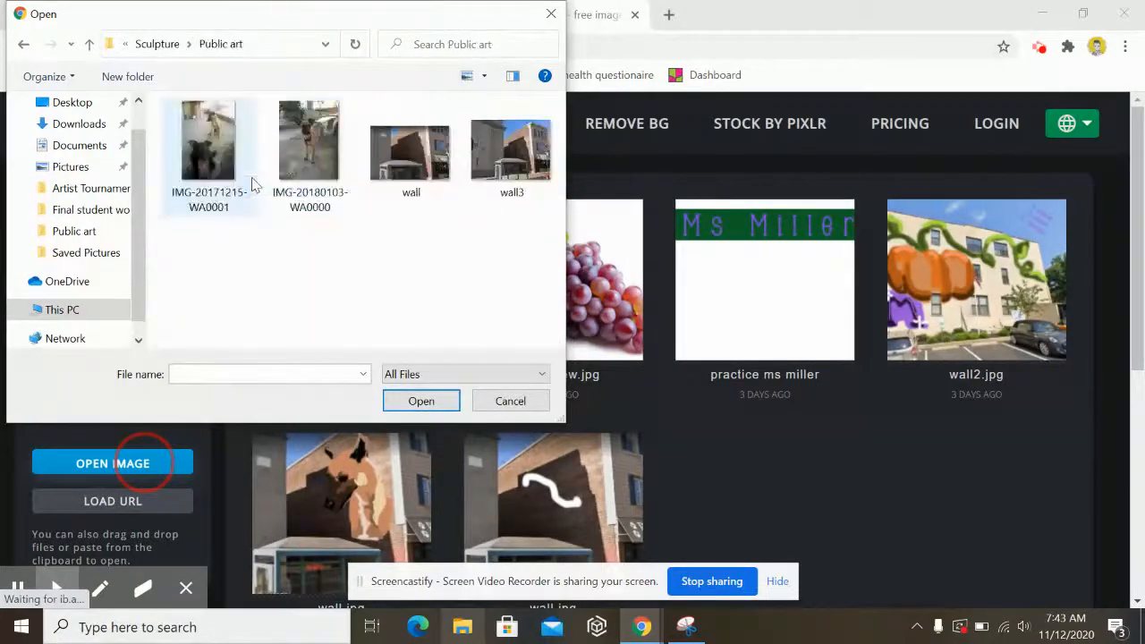
pyautogui.click(543, 164)
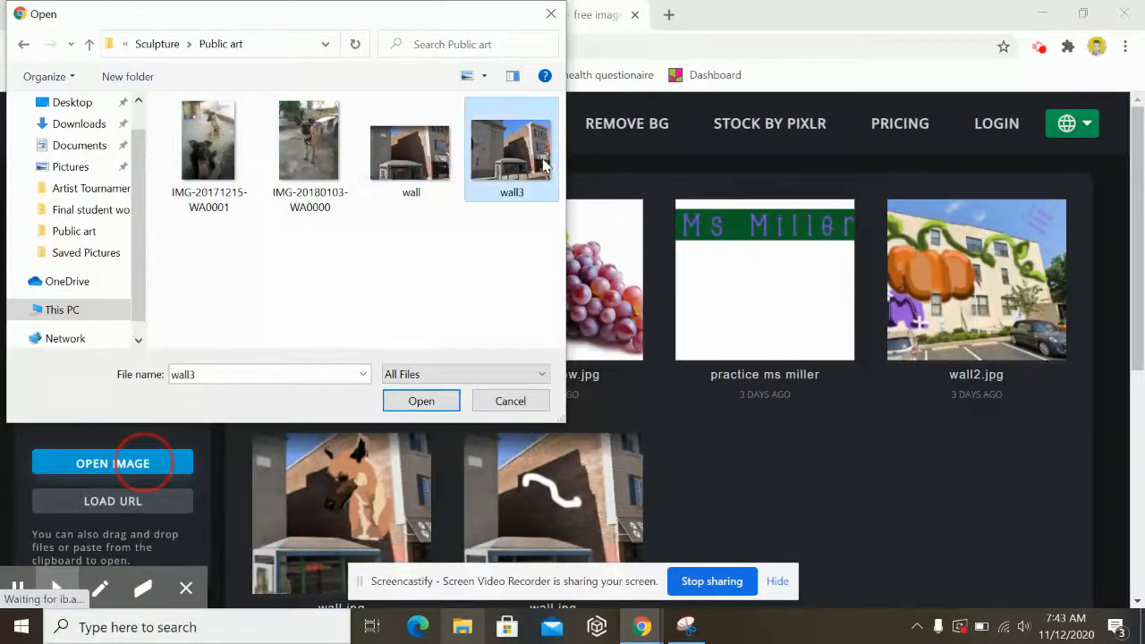
pyautogui.click(438, 407)
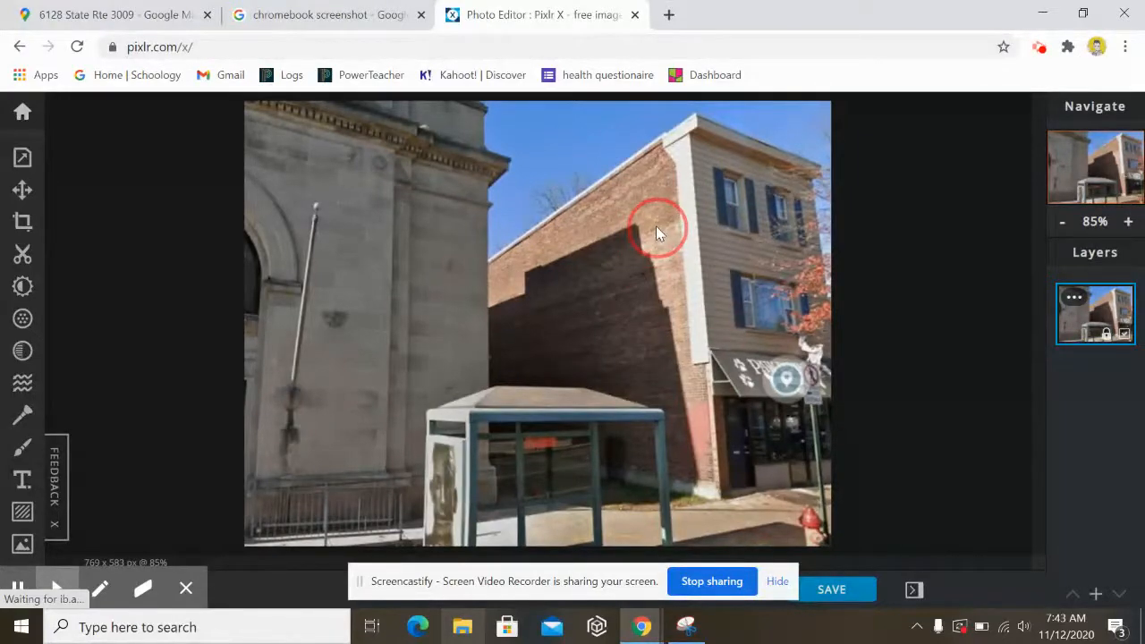
# - Snap the Chrome window to the right half and bring up Windows search
pyautogui.moveTo(813, 21); pyautogui.dragTo(1144, 12)
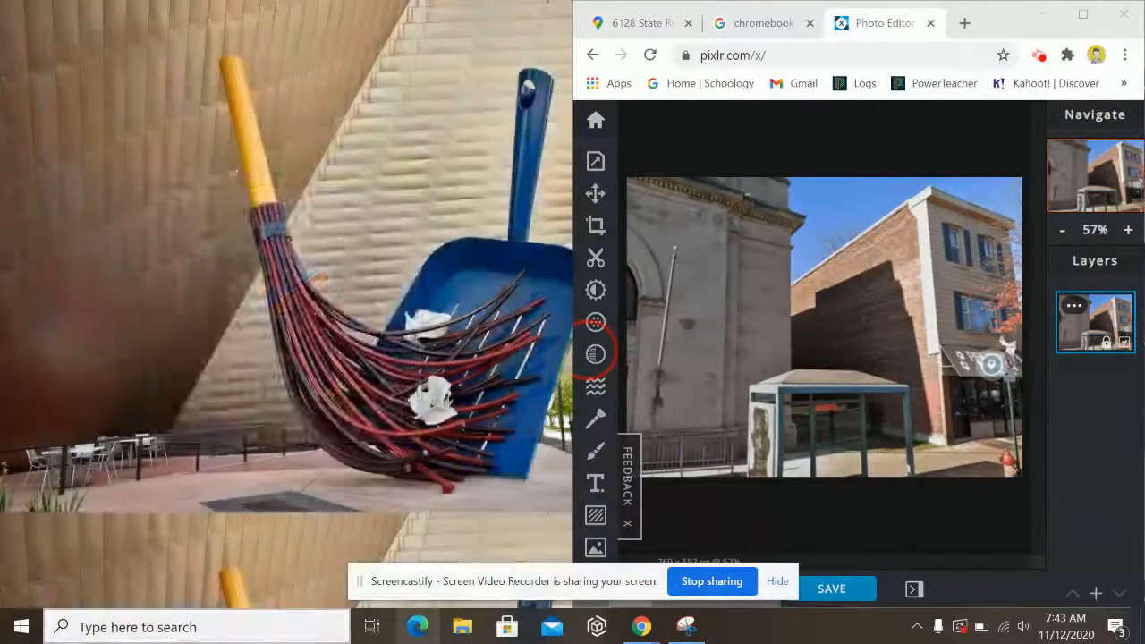
pyautogui.click(170, 627)
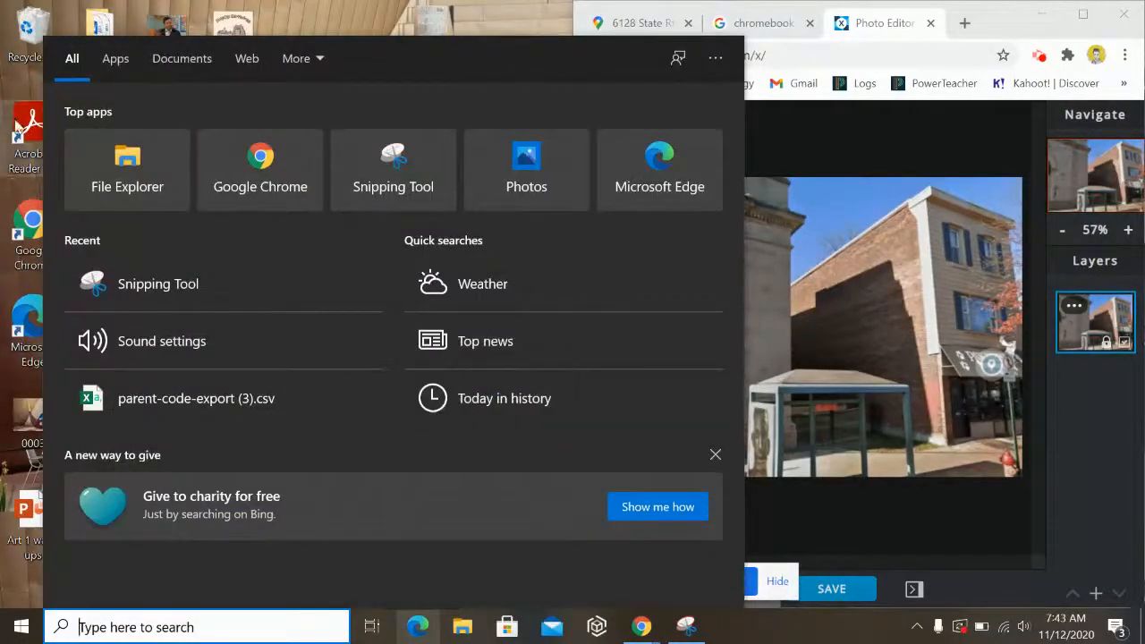
# - Browse to Documents > 2020-2021 > Sculpture > Public art and open IMG-20180103-WA0000 in Photos
pyautogui.click(116, 179)
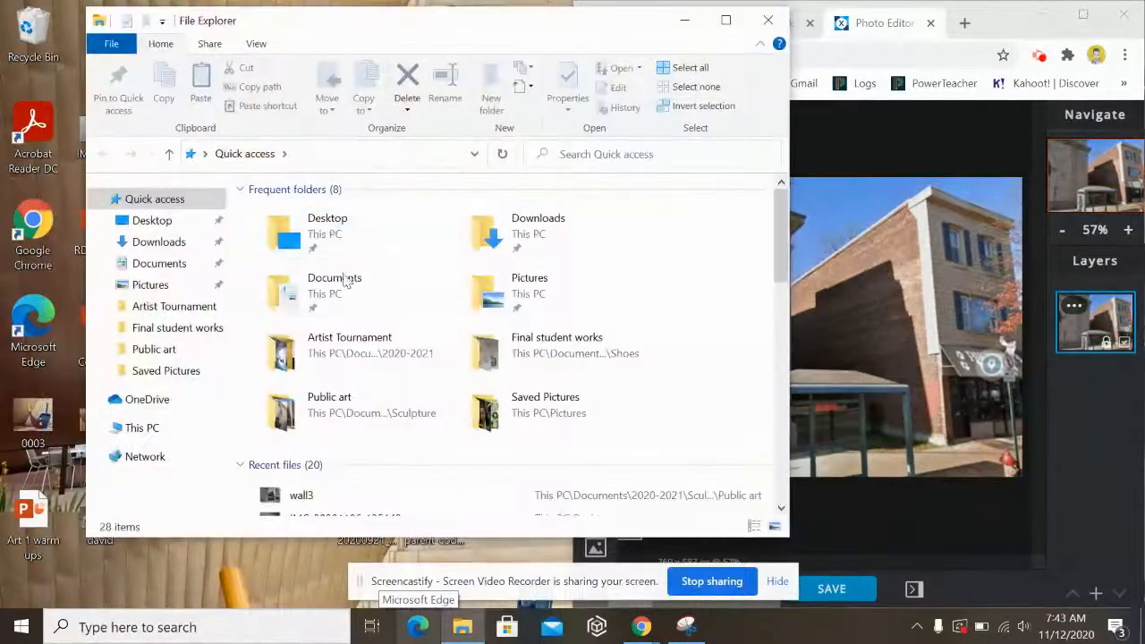
pyautogui.doubleClick(396, 287)
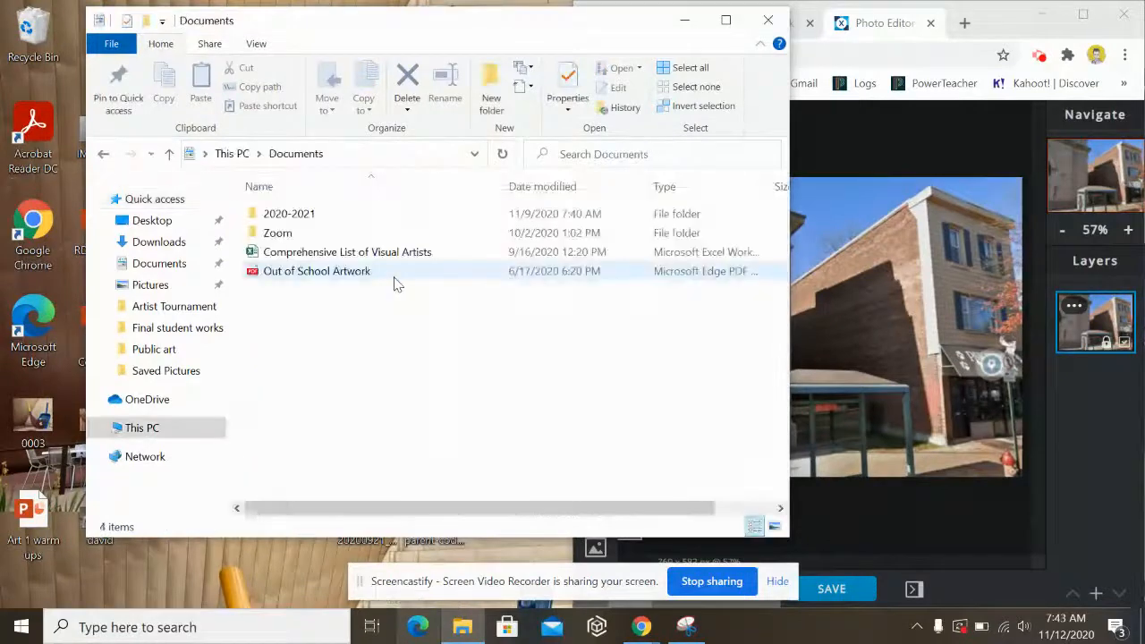
pyautogui.doubleClick(394, 217)
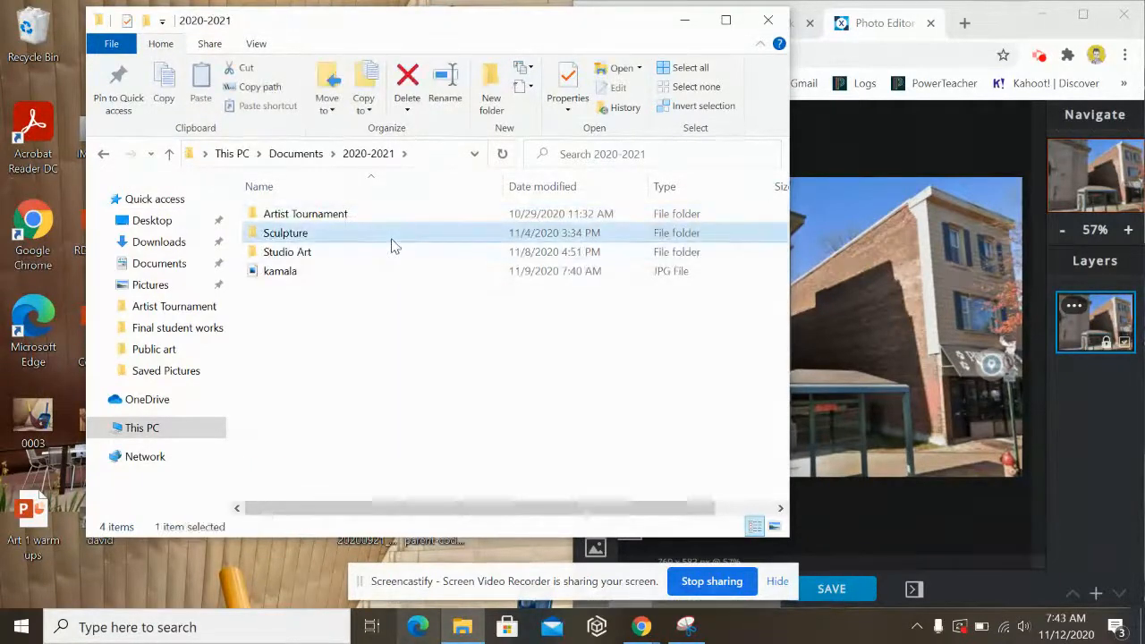
pyautogui.doubleClick(393, 235)
pyautogui.click(386, 269)
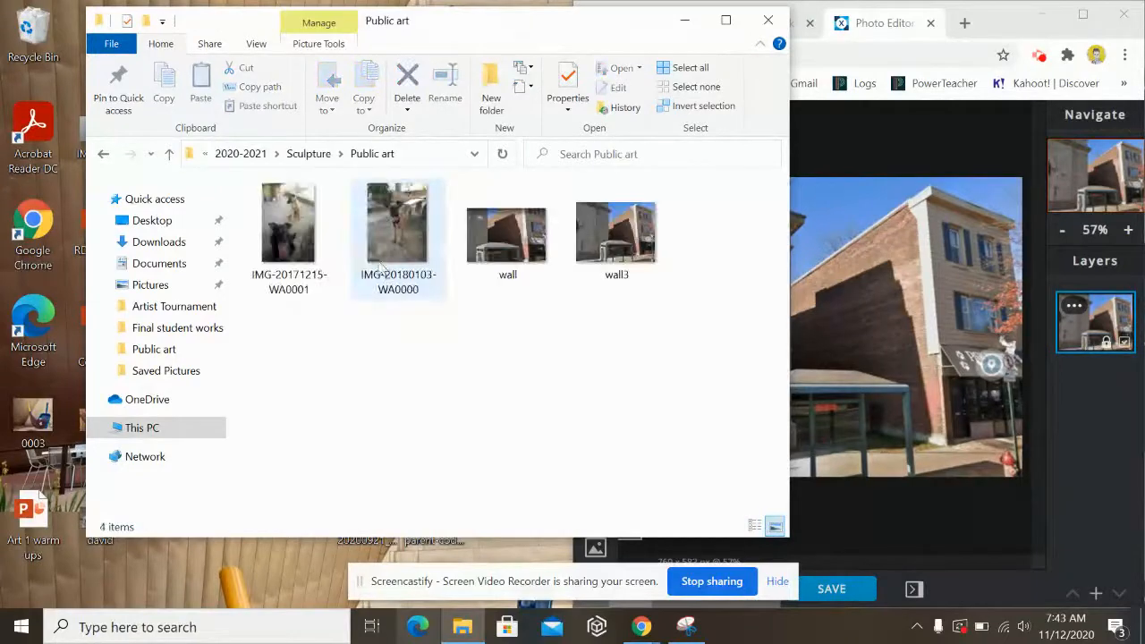
pyautogui.click(304, 233)
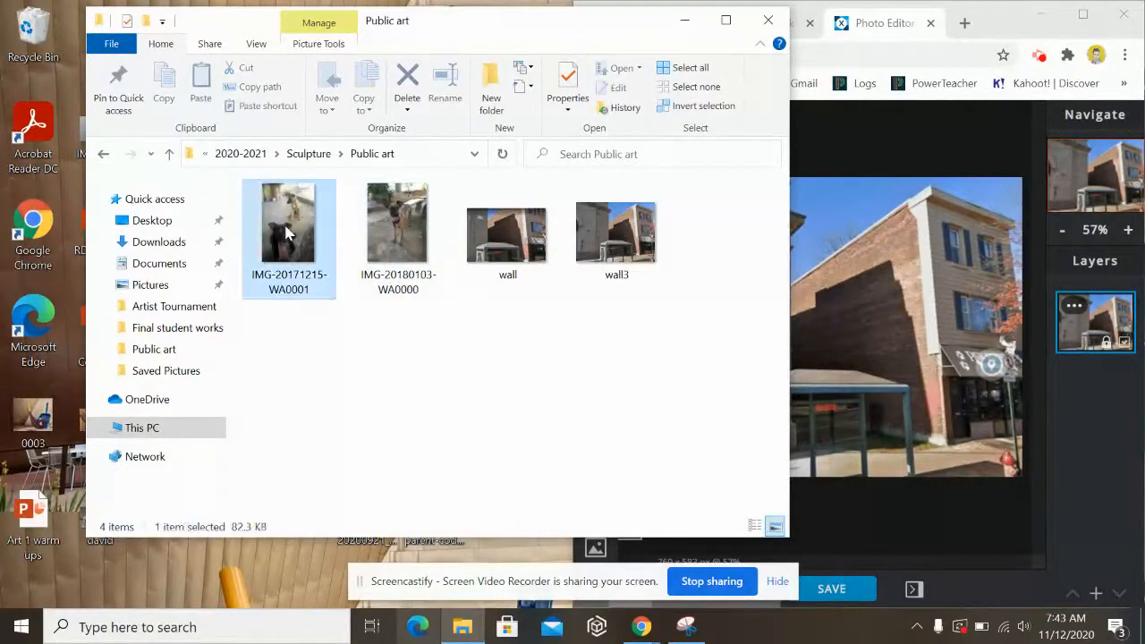
pyautogui.click(423, 259)
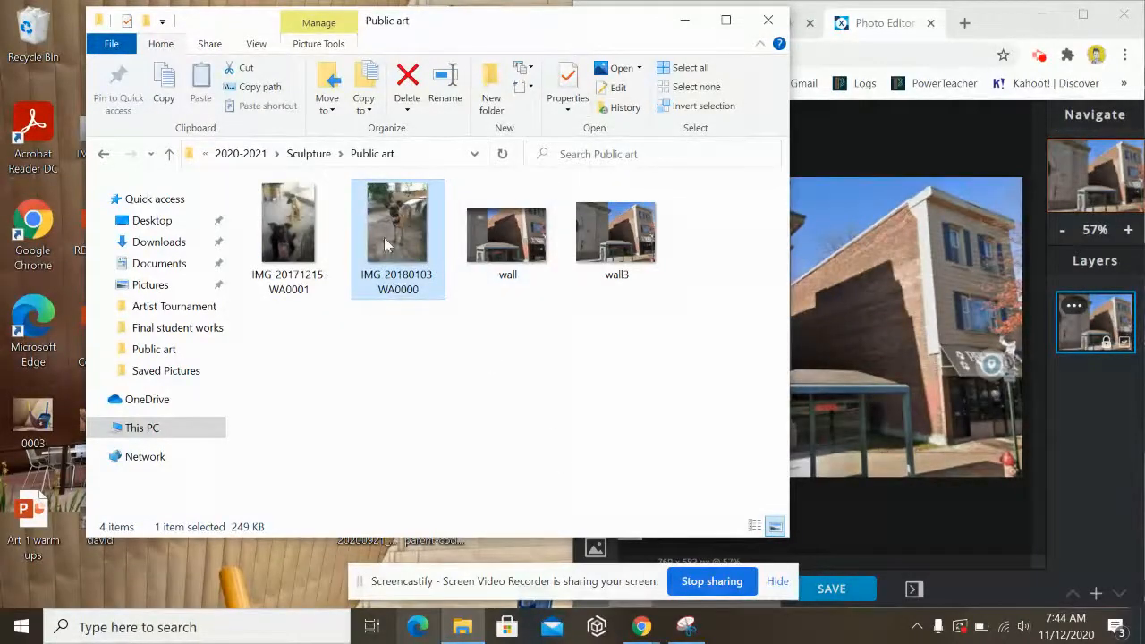
pyautogui.doubleClick(384, 237)
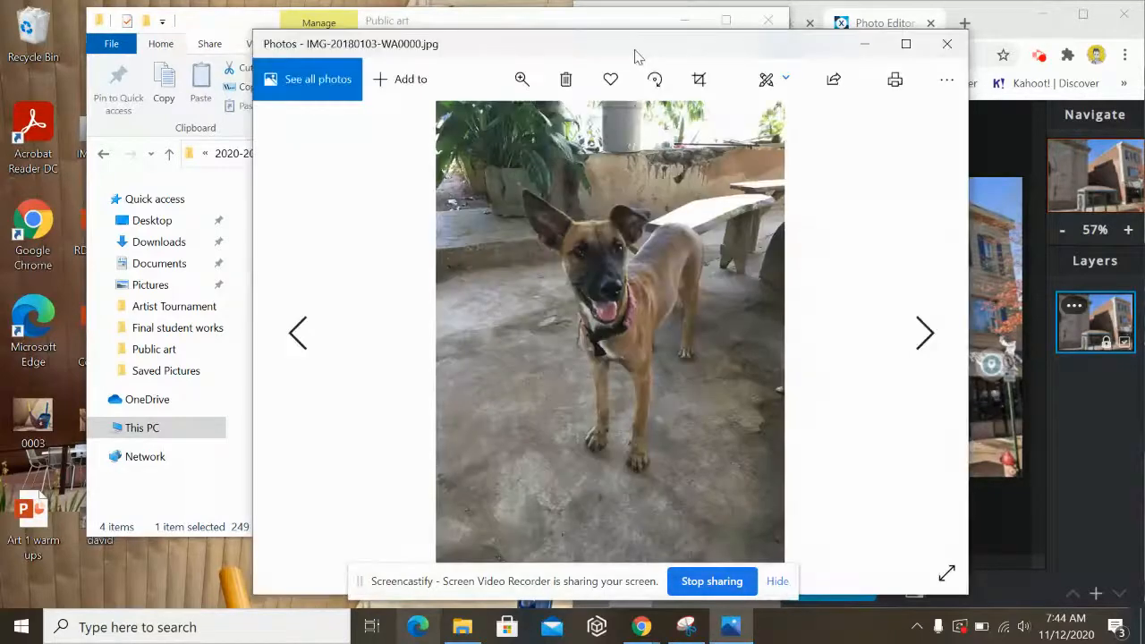
# - Snap the dog photo to the left half of the screen with Pixlr X on the right
pyautogui.moveTo(635, 55); pyautogui.dragTo(0, 117)
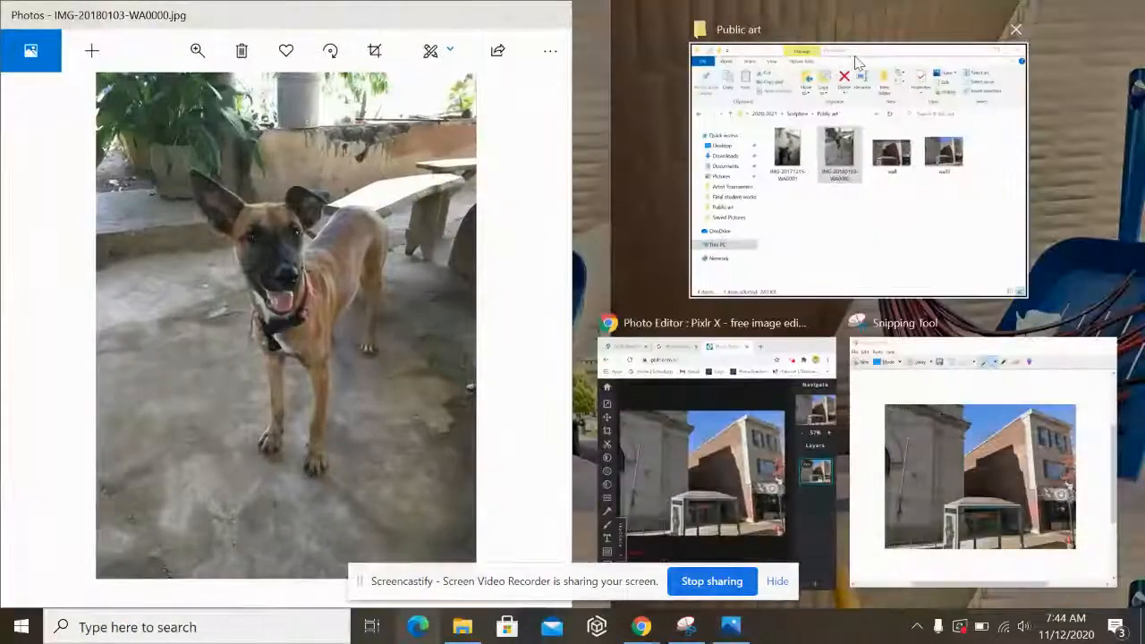
pyautogui.click(710, 491)
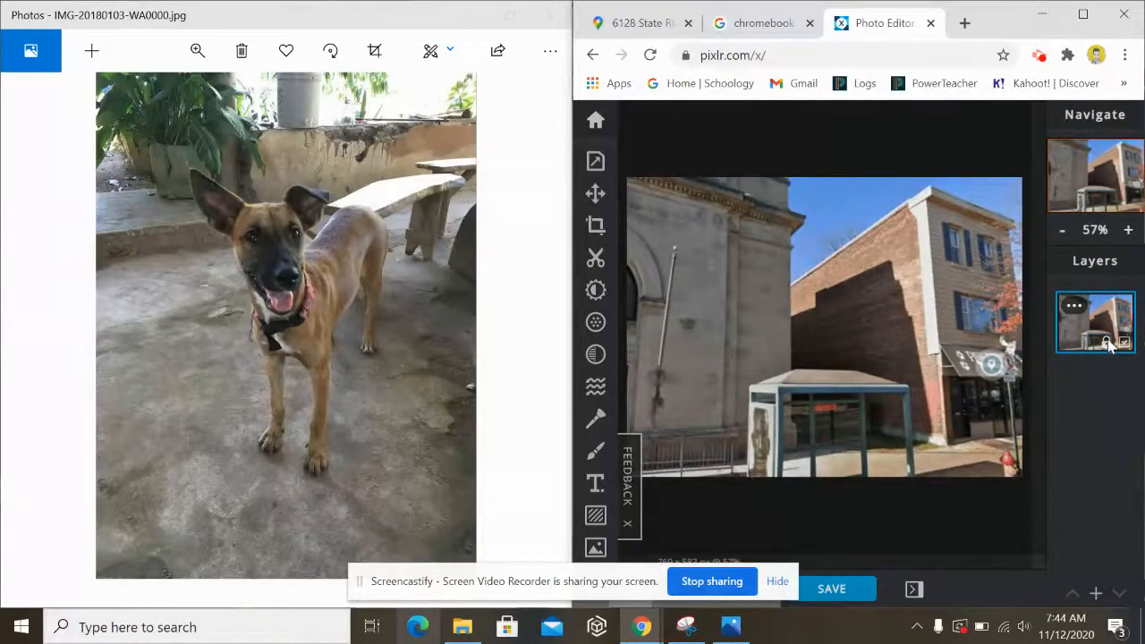
# - Duplicate the wall3 background layer and select the Draw brush tool
pyautogui.click(1074, 305)
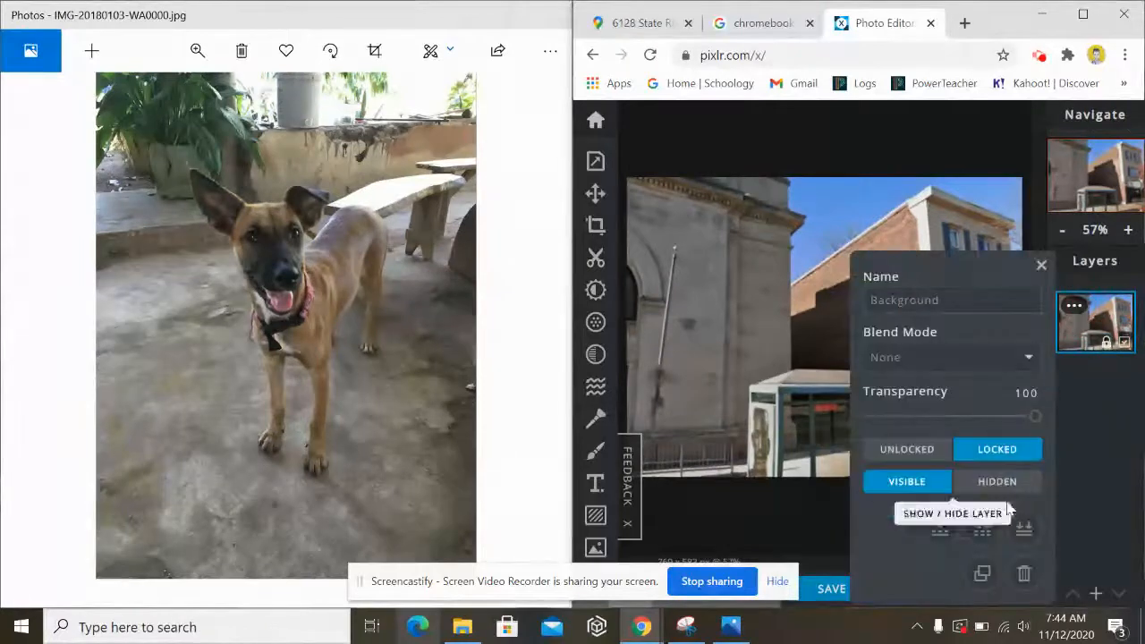
pyautogui.click(981, 573)
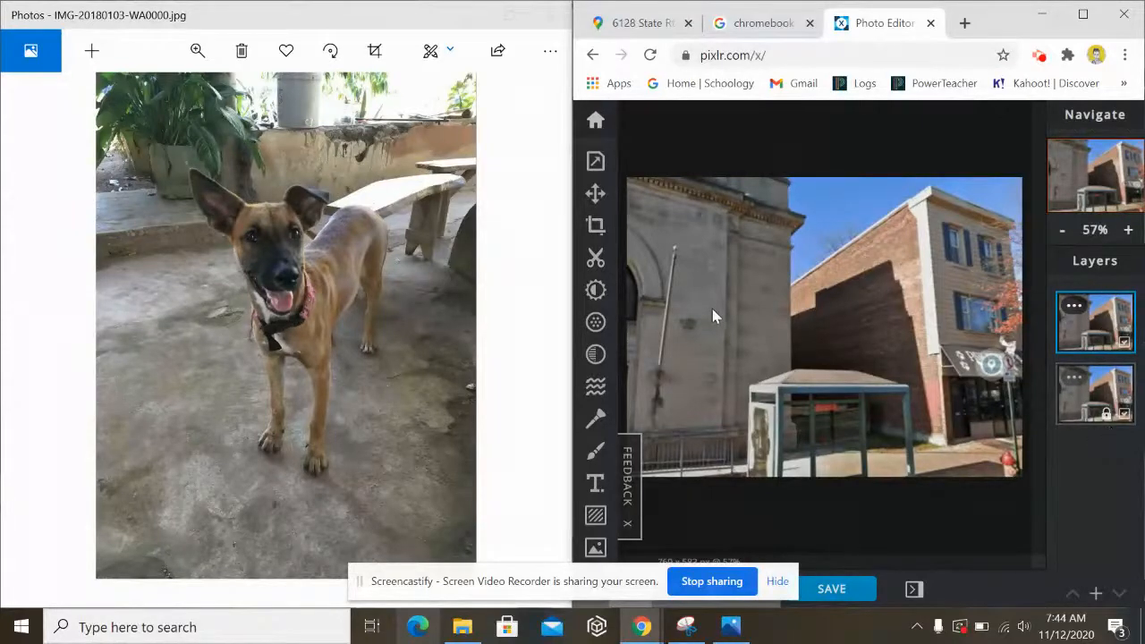
pyautogui.click(597, 454)
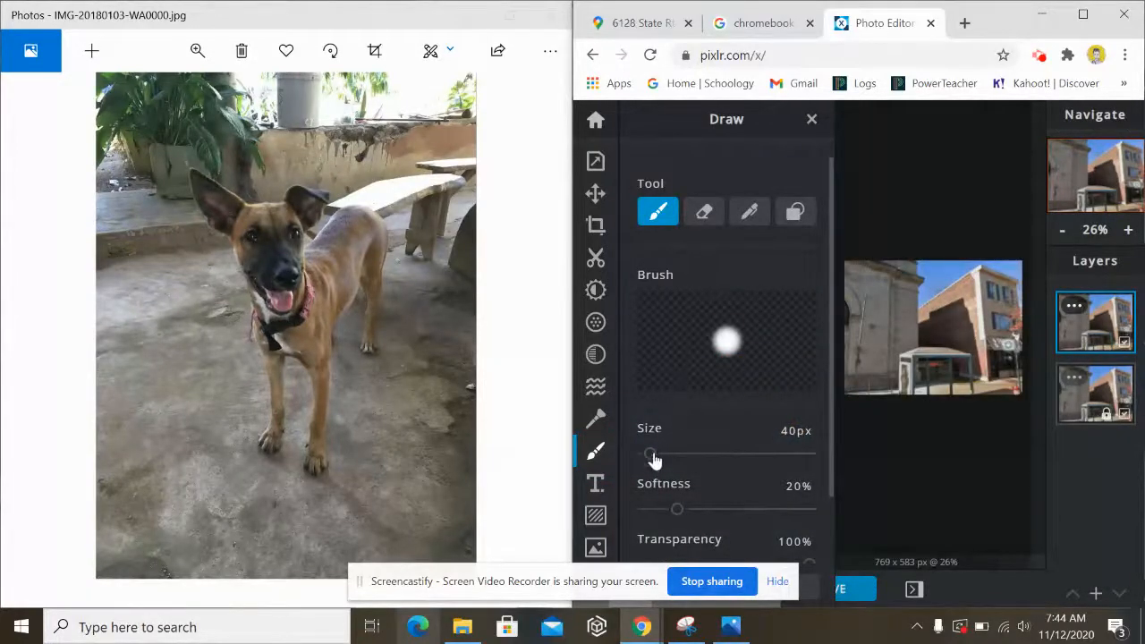
# - Shrink the brush size to 2 px
pyautogui.moveTo(650, 455); pyautogui.dragTo(644, 455)
pyautogui.click(647, 456)
pyautogui.scroll(-1, 717, 400)
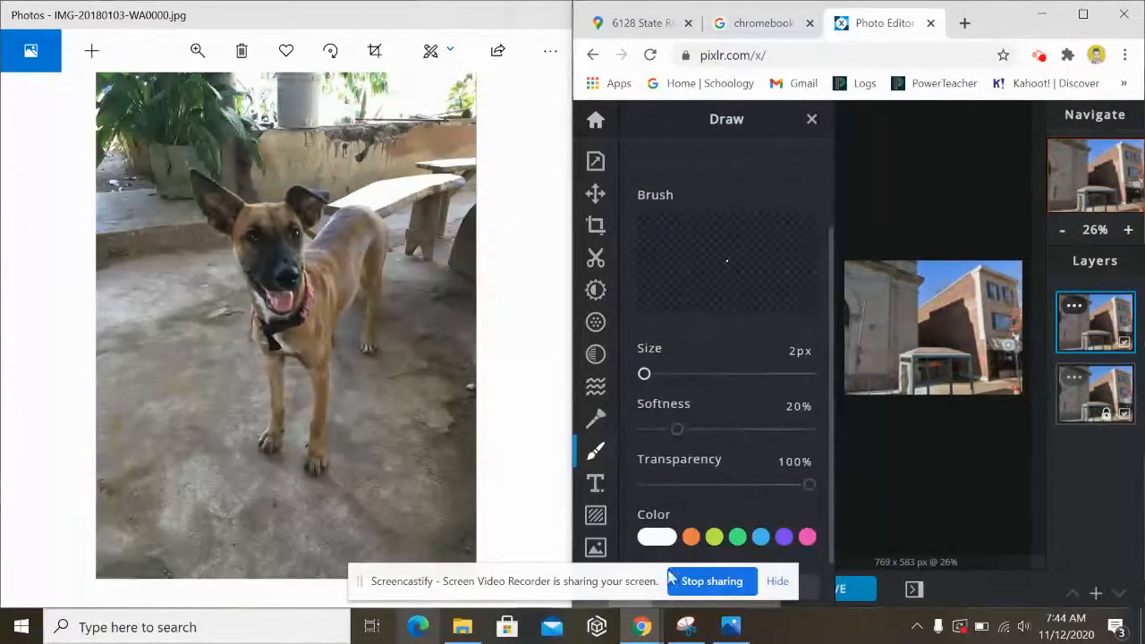
pyautogui.scroll(-2, 701, 465)
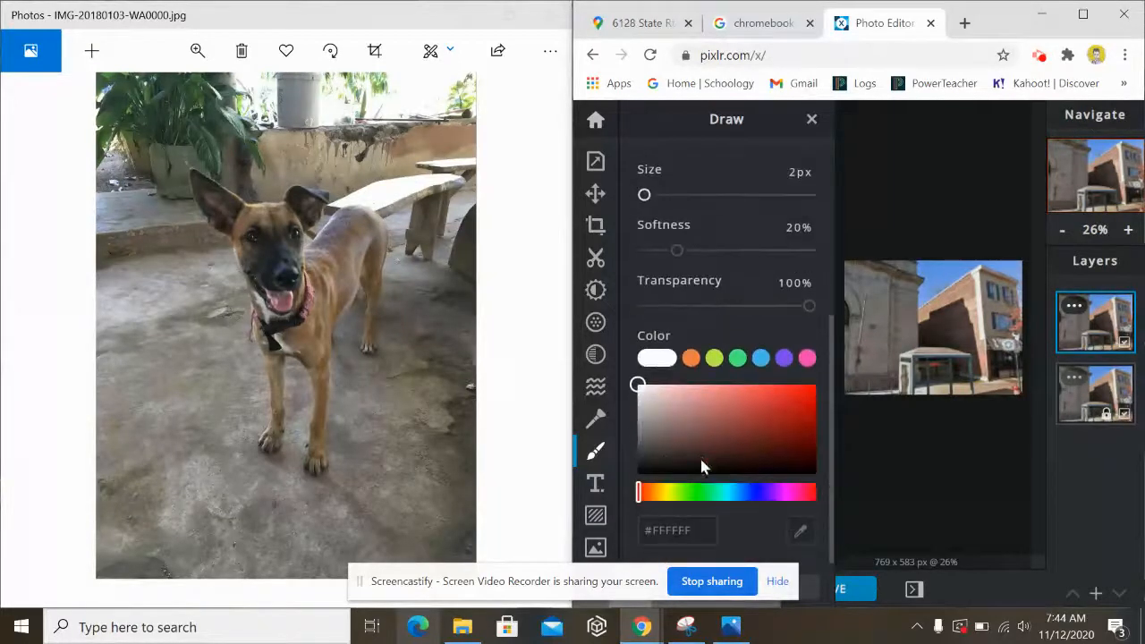
# - Set the brush colour to a light tan-brown, #AD755A, matching the dog's fur
pyautogui.click(689, 360)
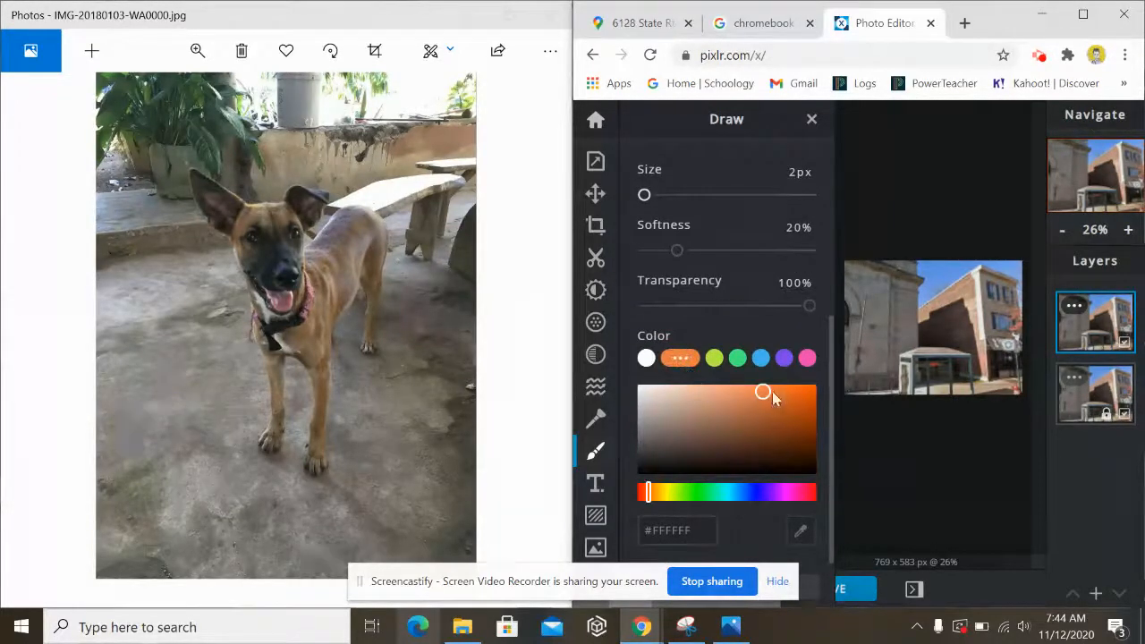
pyautogui.moveTo(764, 388); pyautogui.dragTo(725, 432)
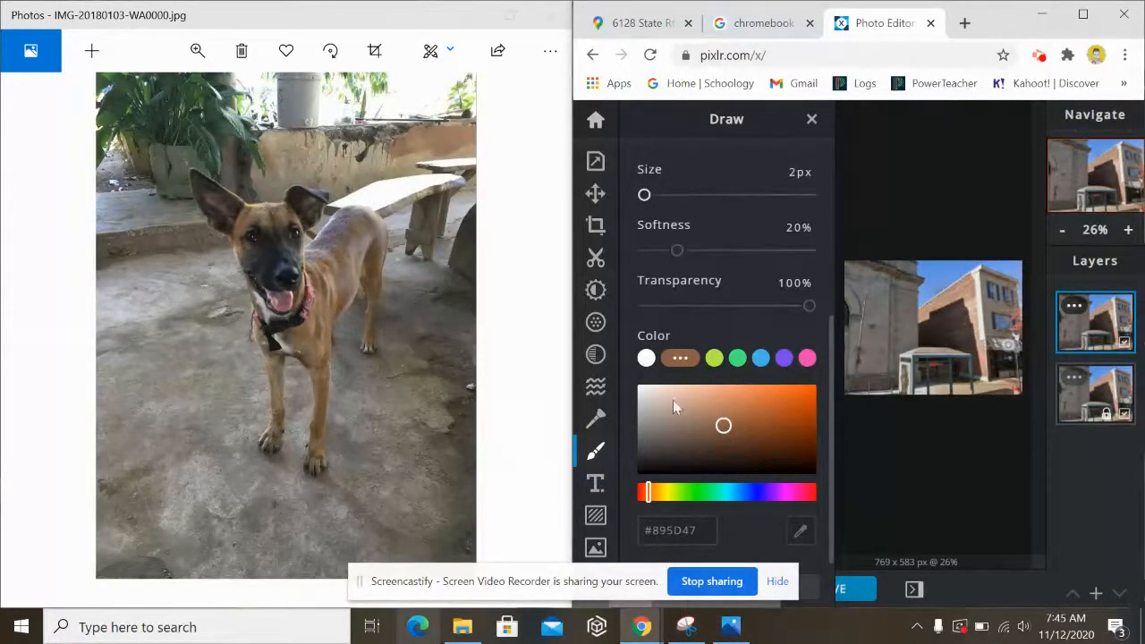
pyautogui.click(649, 390)
pyautogui.click(647, 390)
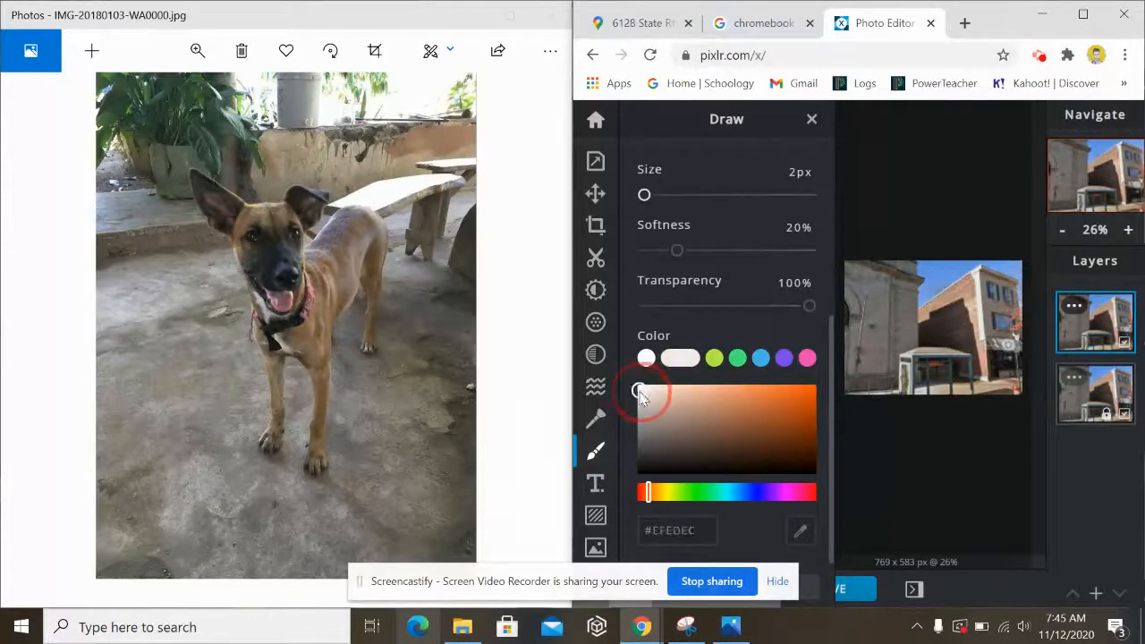
pyautogui.moveTo(654, 403); pyautogui.dragTo(713, 424)
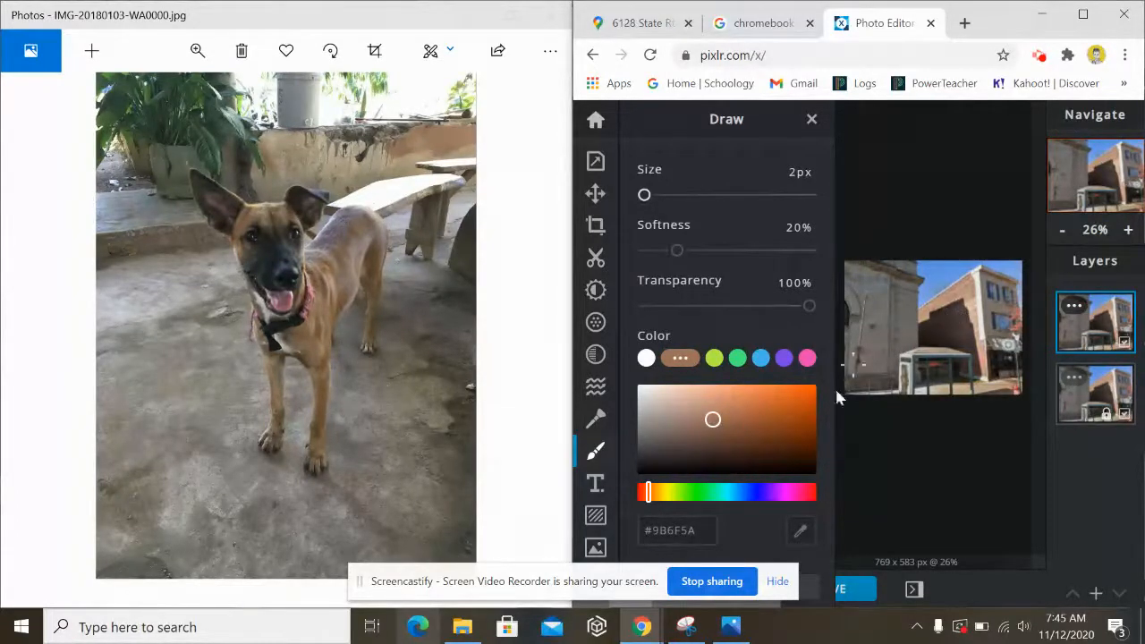
pyautogui.click(810, 121)
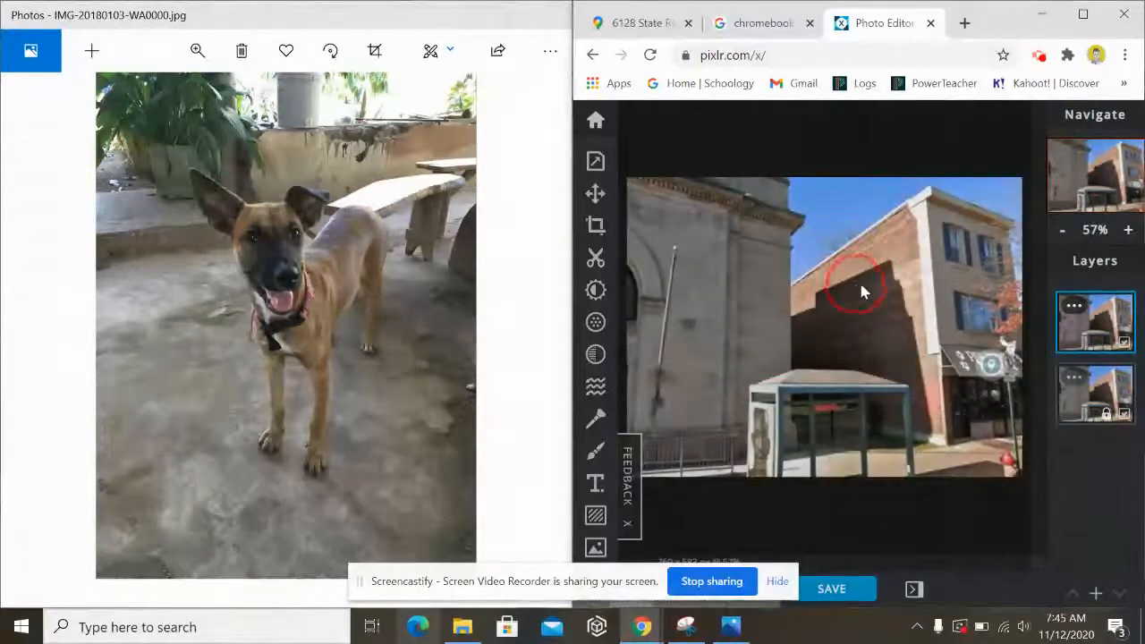
pyautogui.click(597, 452)
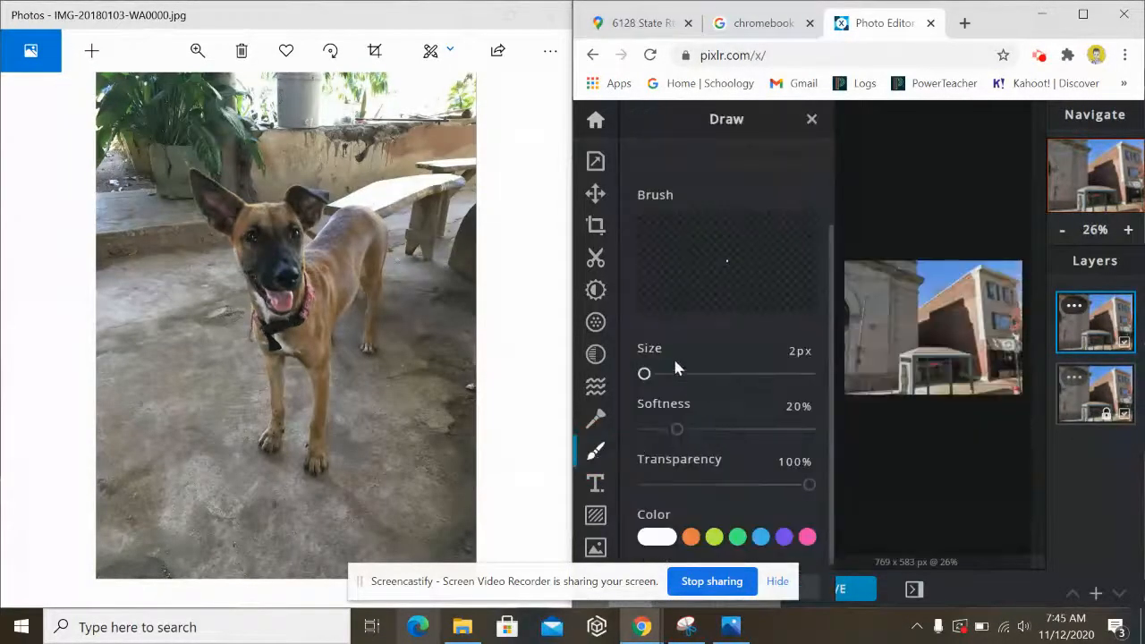
pyautogui.click(691, 537)
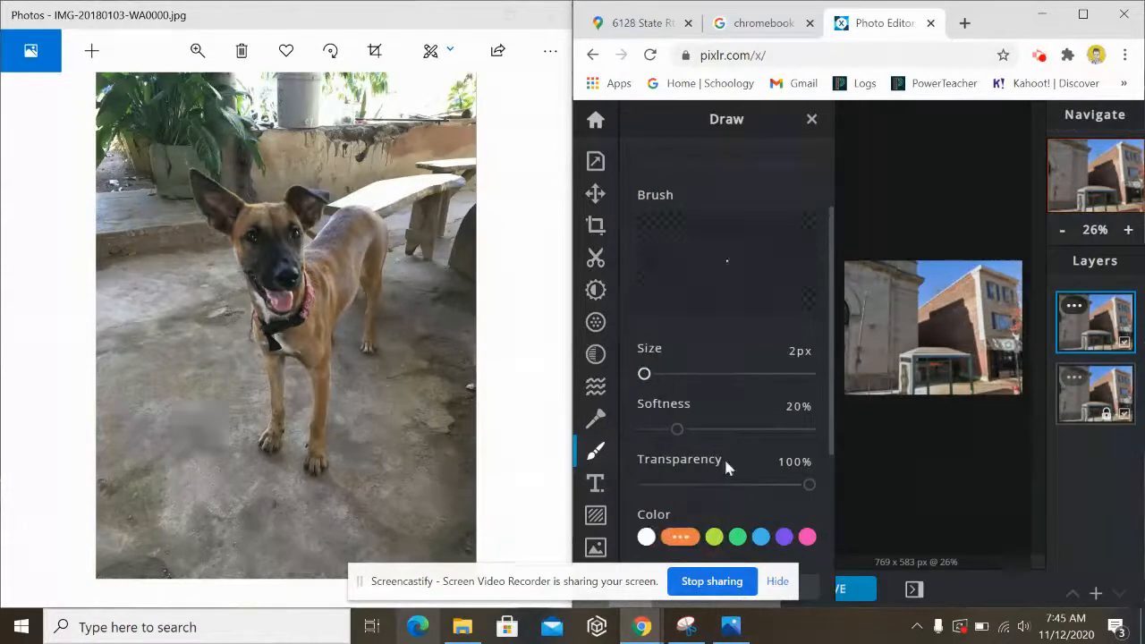
pyautogui.click(680, 537)
pyautogui.click(736, 405)
pyautogui.moveTo(736, 405); pyautogui.dragTo(723, 414)
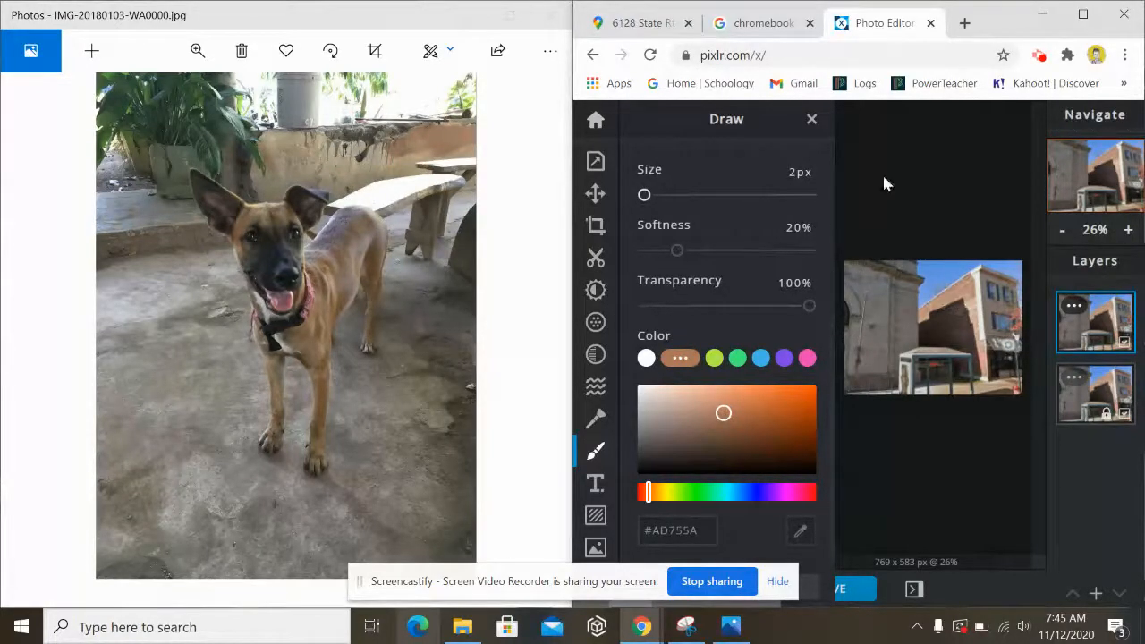
pyautogui.click(1091, 9)
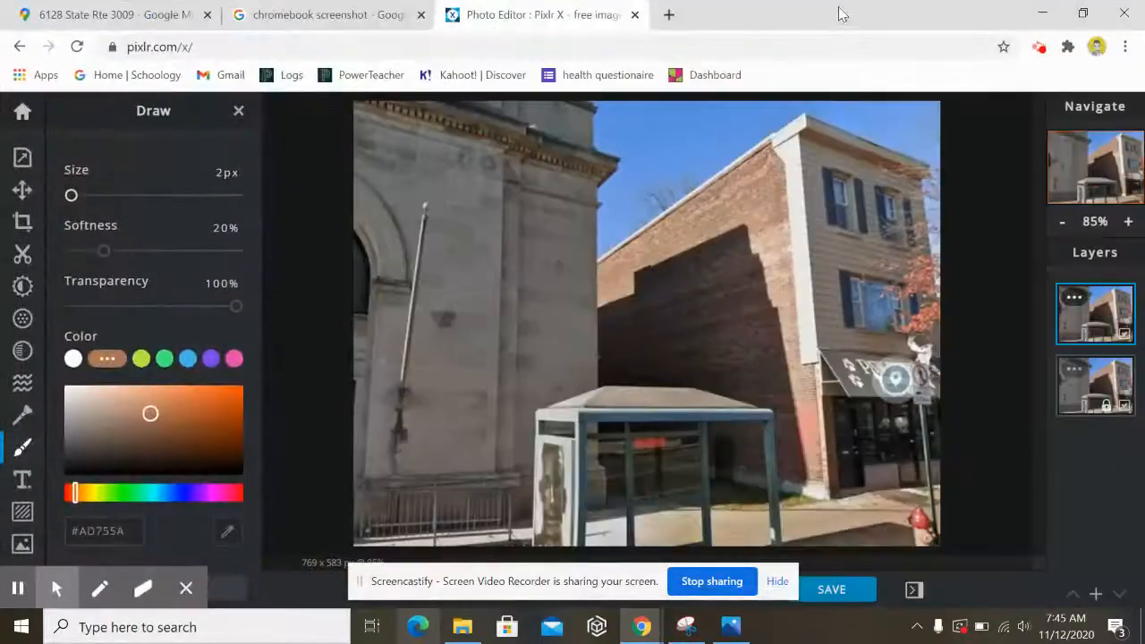
pyautogui.moveTo(785, 20); pyautogui.dragTo(859, 28)
# - Make the Photos dog-picture window smaller and widen Pixlr X across most of the screen
pyautogui.click(405, 15)
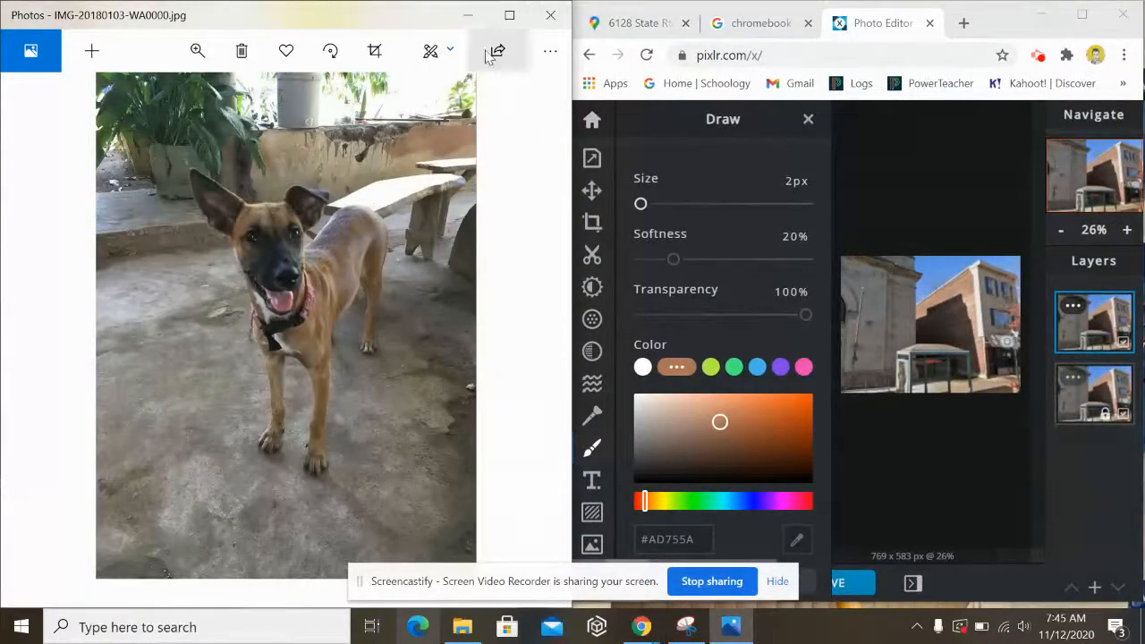
pyautogui.moveTo(463, 626)
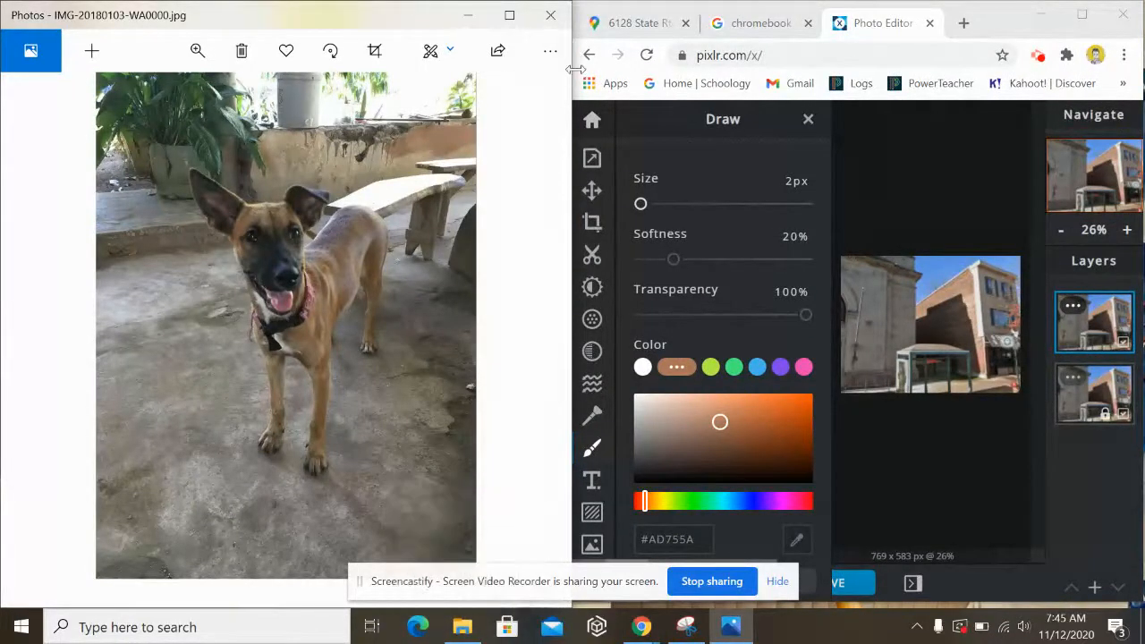
pyautogui.moveTo(570, 71); pyautogui.dragTo(444, 70)
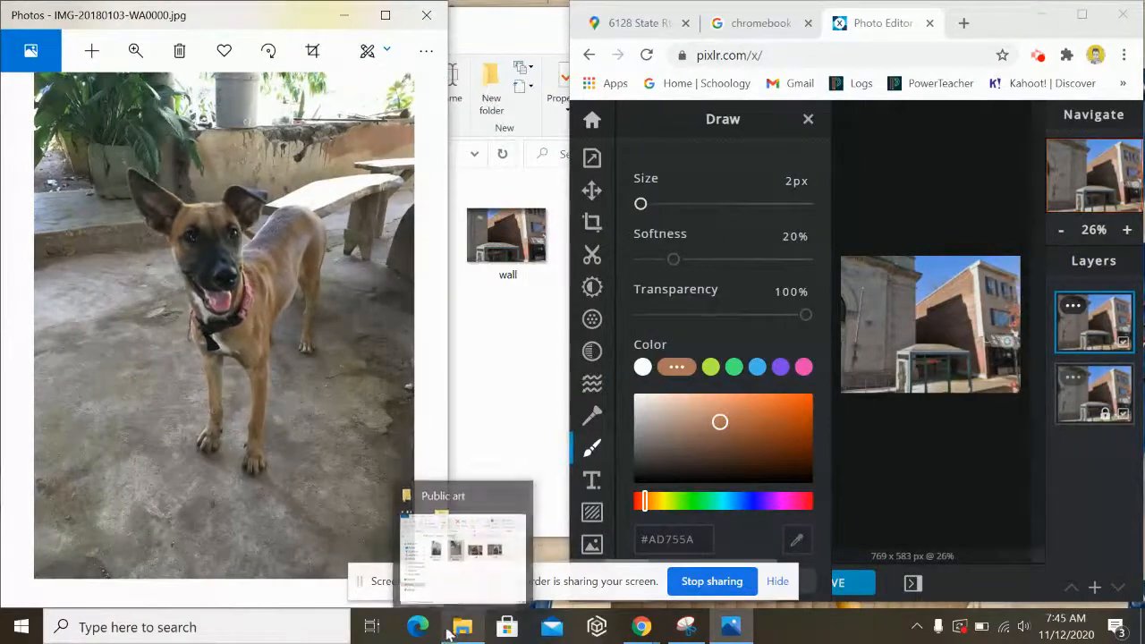
pyautogui.scroll(-1, 253, 237)
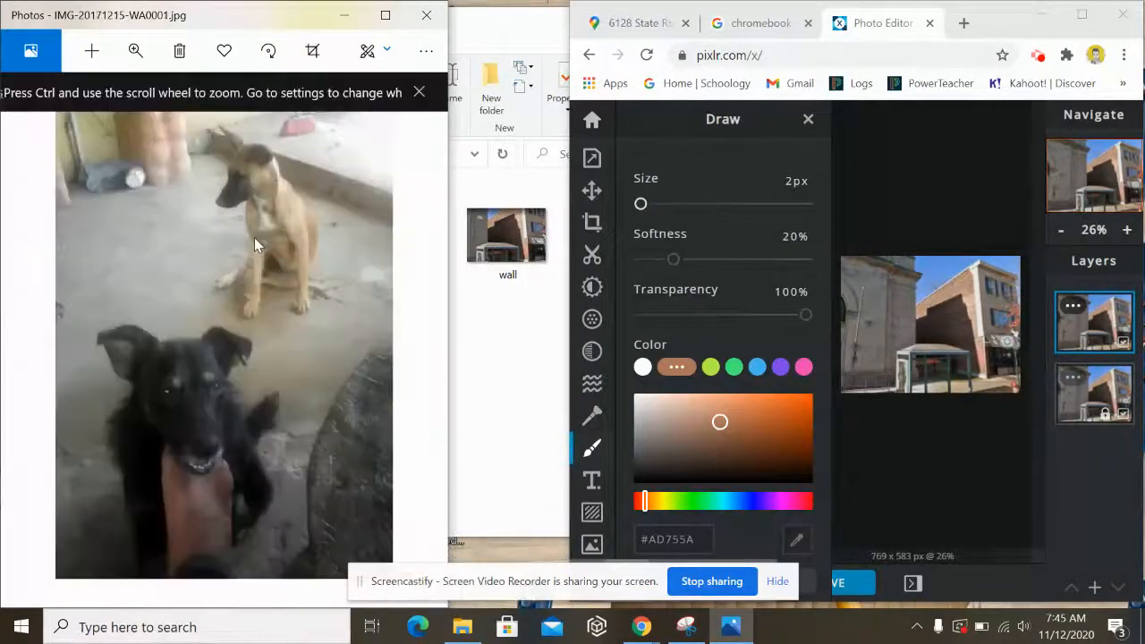
pyautogui.scroll(1, 254, 237)
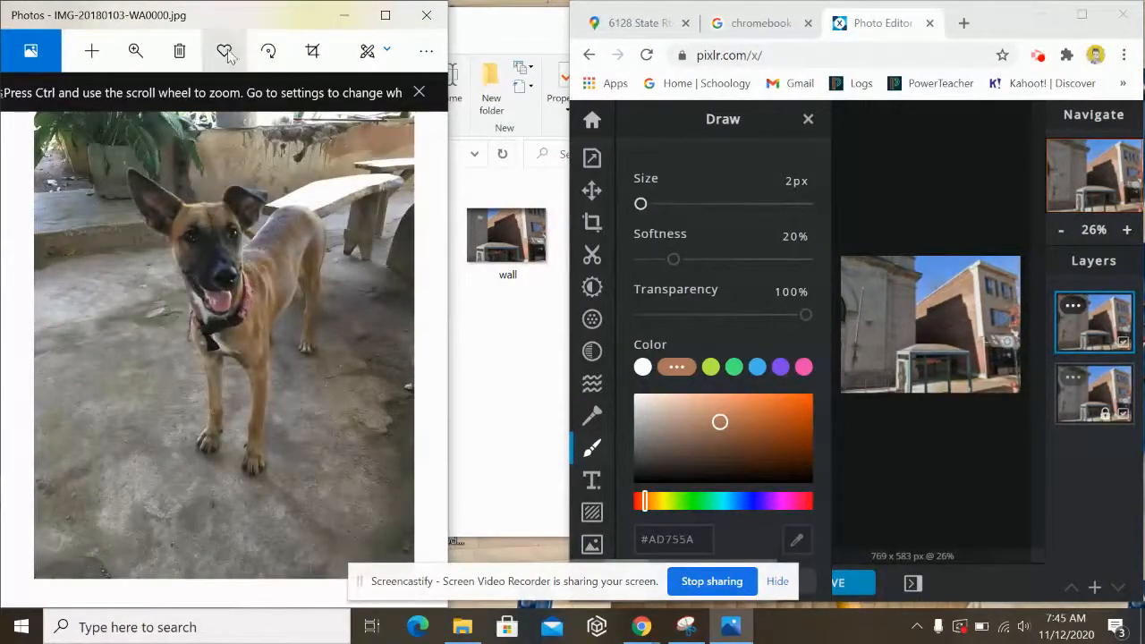
pyautogui.click(91, 51)
pyautogui.click(401, 180)
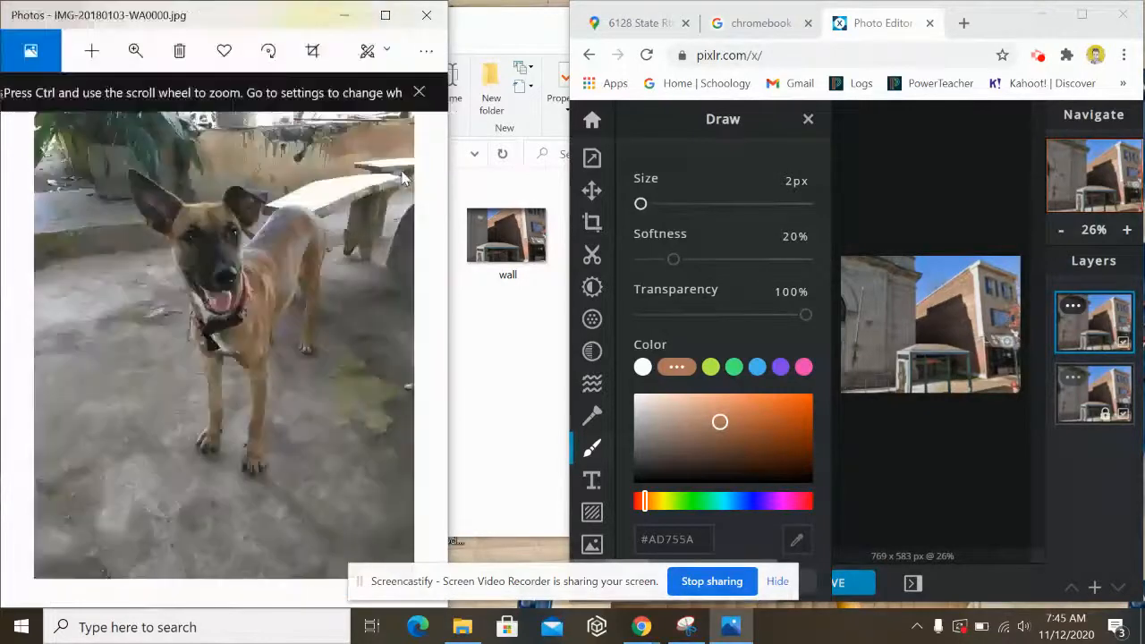
pyautogui.scroll(-1, 261, 260)
pyautogui.scroll(1, 261, 260)
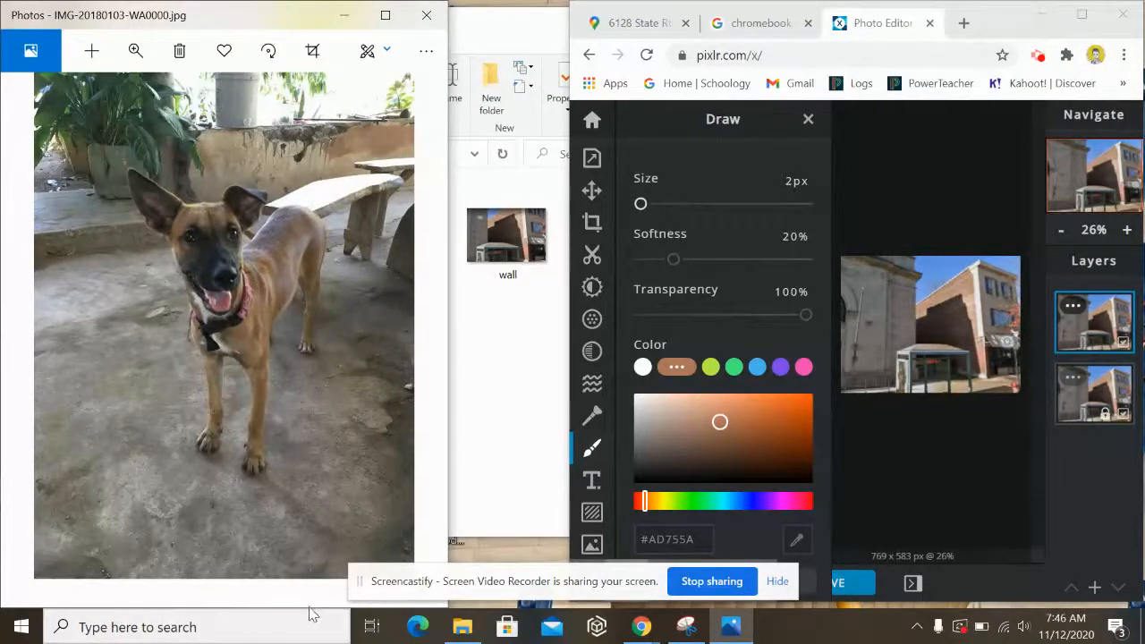
pyautogui.moveTo(294, 463); pyautogui.dragTo(288, 447)
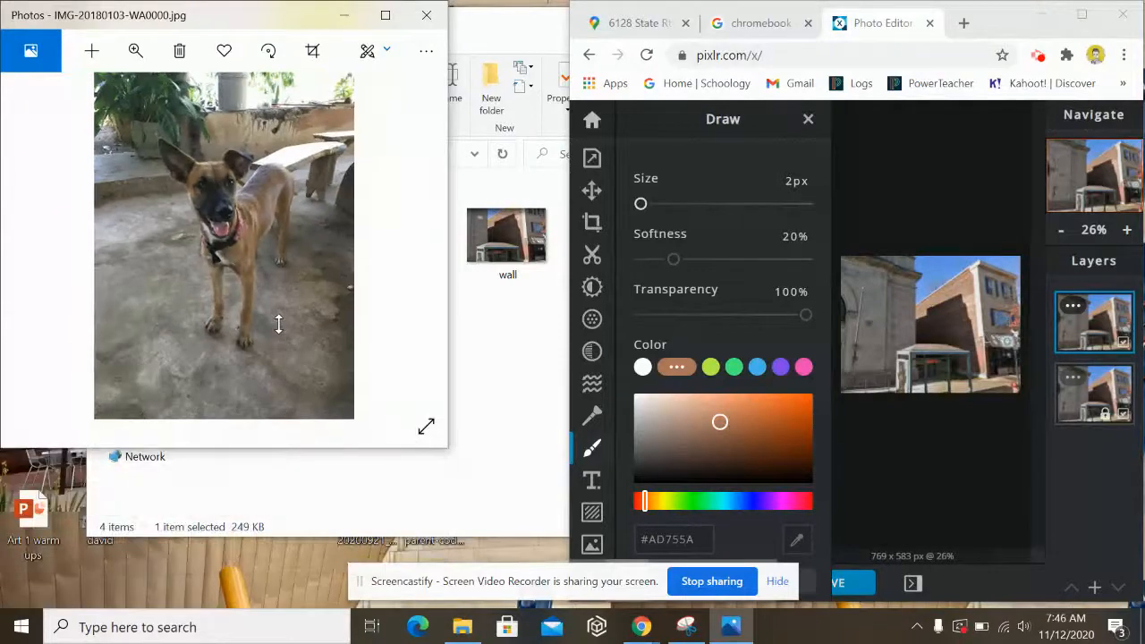
pyautogui.moveTo(565, 383); pyautogui.dragTo(257, 345)
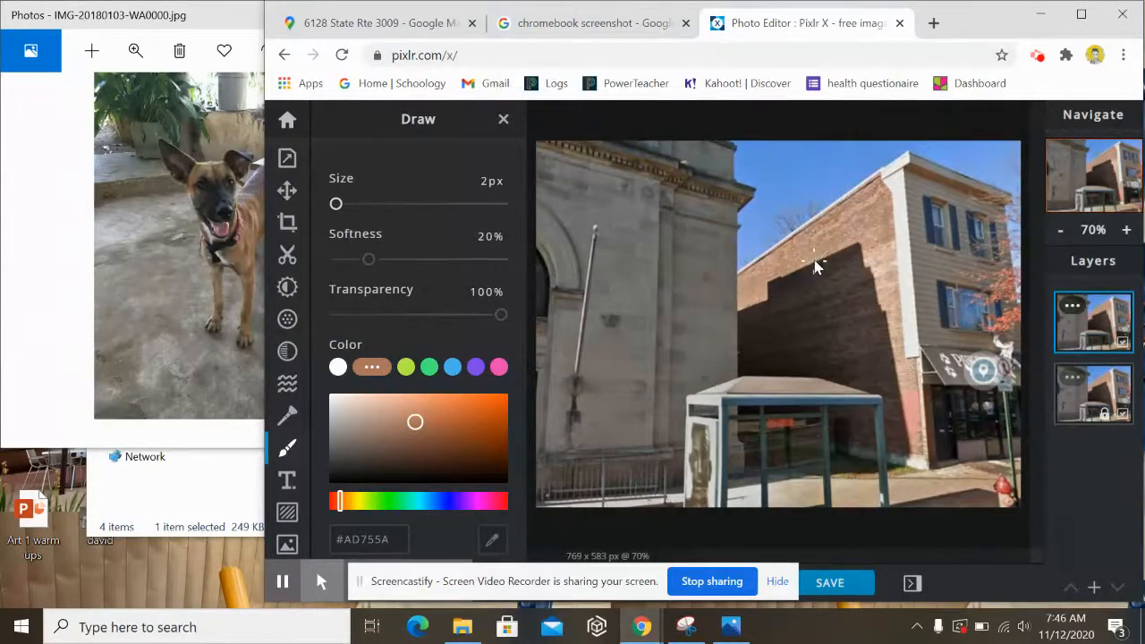
# - Set the brush to 20 px and paint a rough closed dog-head loop on the brick wall
pyautogui.moveTo(820, 257); pyautogui.dragTo(814, 273)
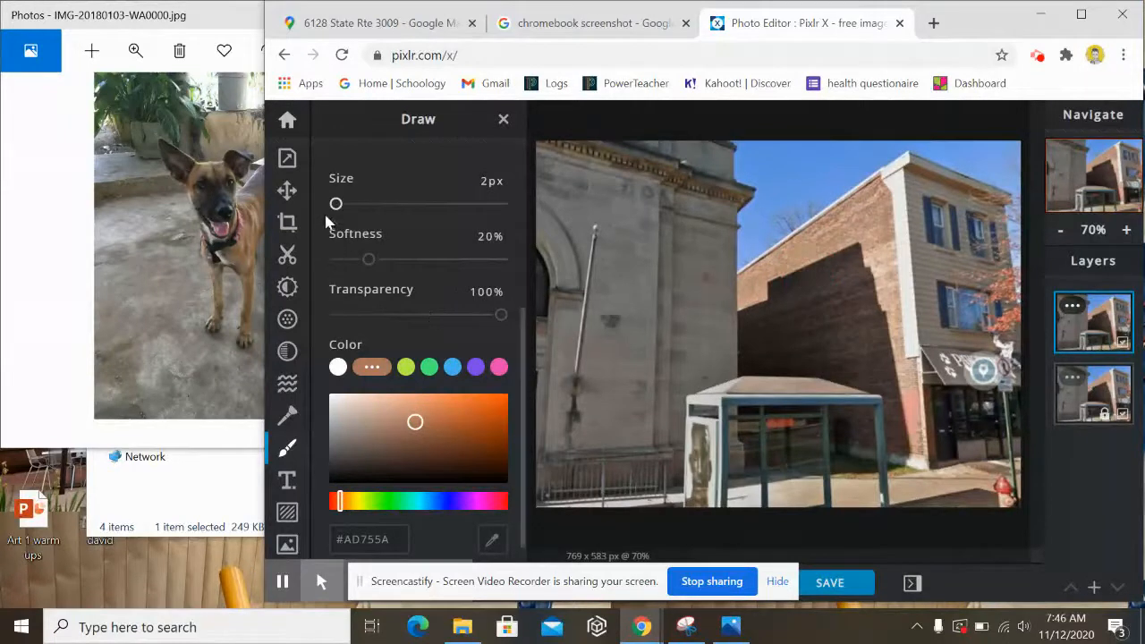
pyautogui.moveTo(335, 208); pyautogui.dragTo(338, 205)
pyautogui.scroll(2, 437, 196)
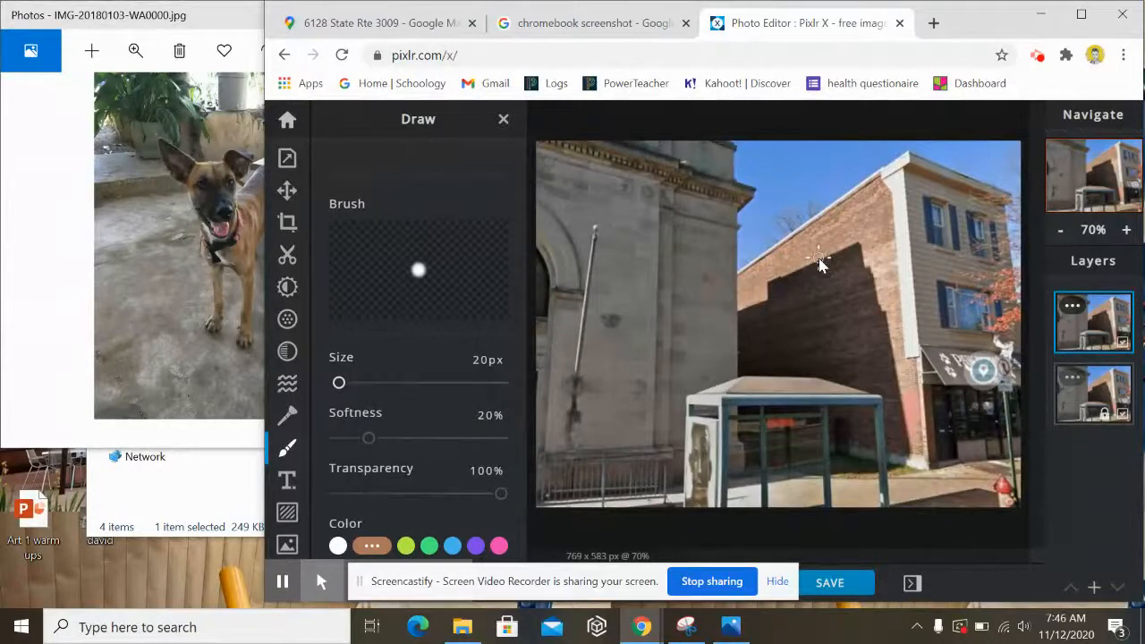
pyautogui.moveTo(821, 264)
pyautogui.mouseDown()
pyautogui.moveTo(803, 286)
pyautogui.moveTo(814, 296)
pyautogui.moveTo(804, 296)
pyautogui.moveTo(832, 334)
pyautogui.moveTo(862, 352)
pyautogui.moveTo(850, 344)
pyautogui.moveTo(864, 345)
pyautogui.moveTo(878, 312)
pyautogui.mouseUp()
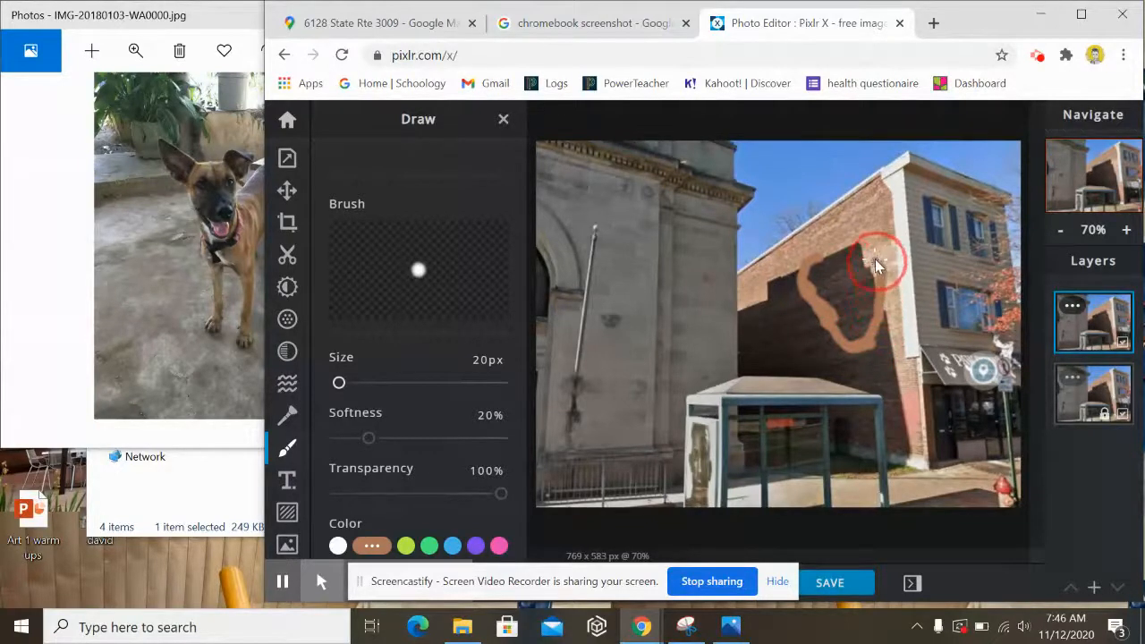
pyautogui.moveTo(871, 245); pyautogui.dragTo(869, 246)
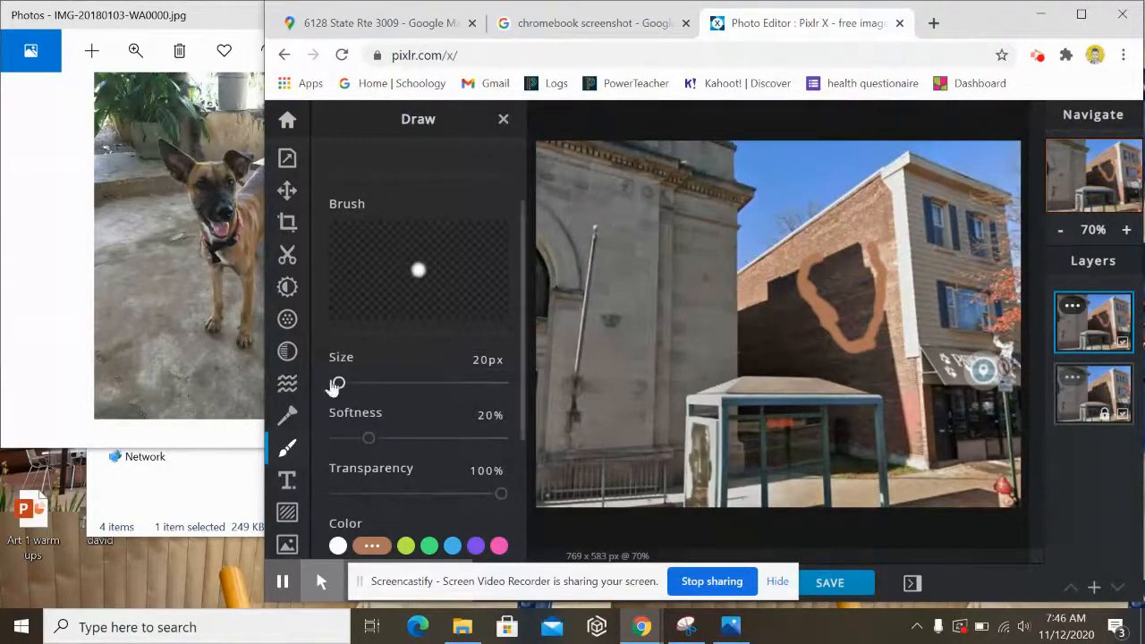
pyautogui.scroll(2, 414, 143)
pyautogui.click(398, 212)
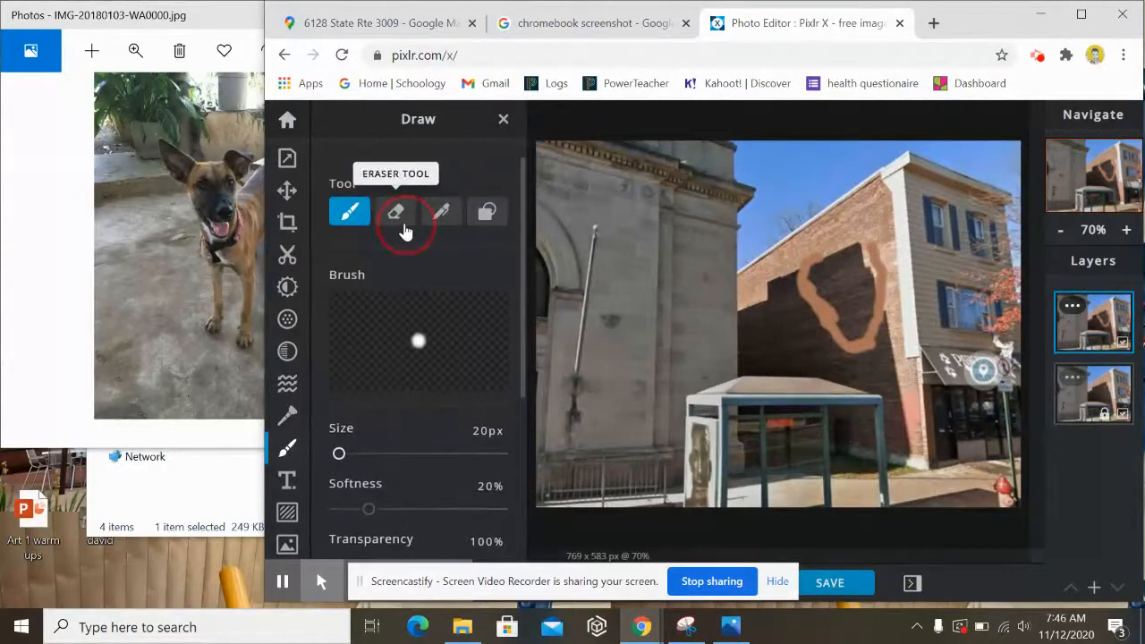
# - Erase the top-right of the orange loop and eyedropper the wall's tan colour #AD7559
pyautogui.moveTo(873, 251)
pyautogui.mouseDown()
pyautogui.moveTo(879, 307)
pyautogui.moveTo(864, 352)
pyautogui.mouseUp()
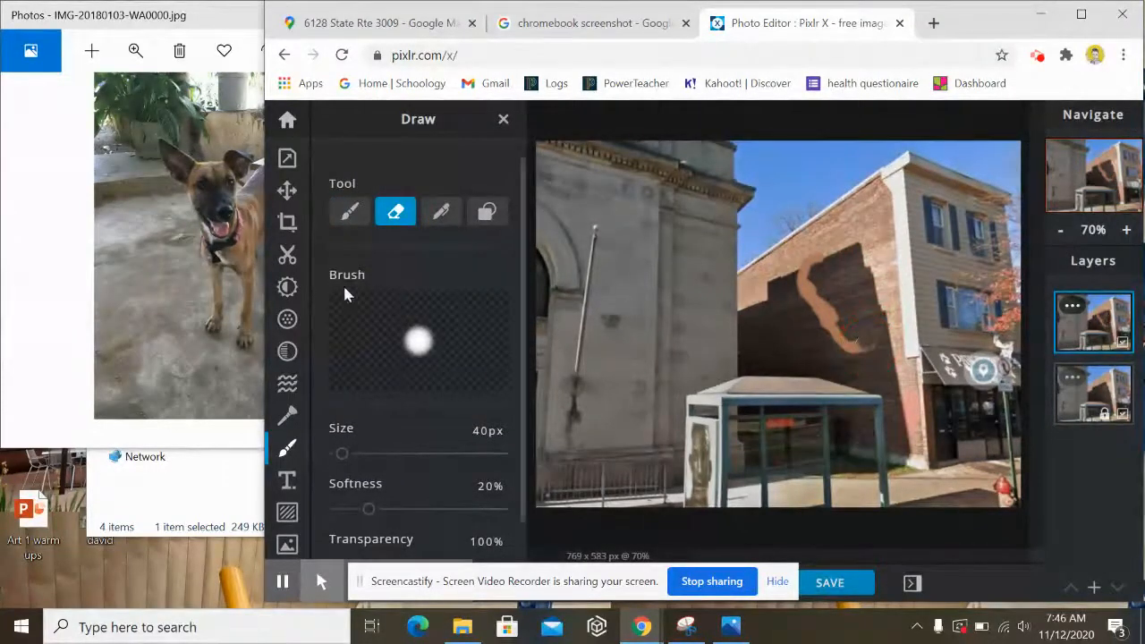
pyautogui.click(344, 215)
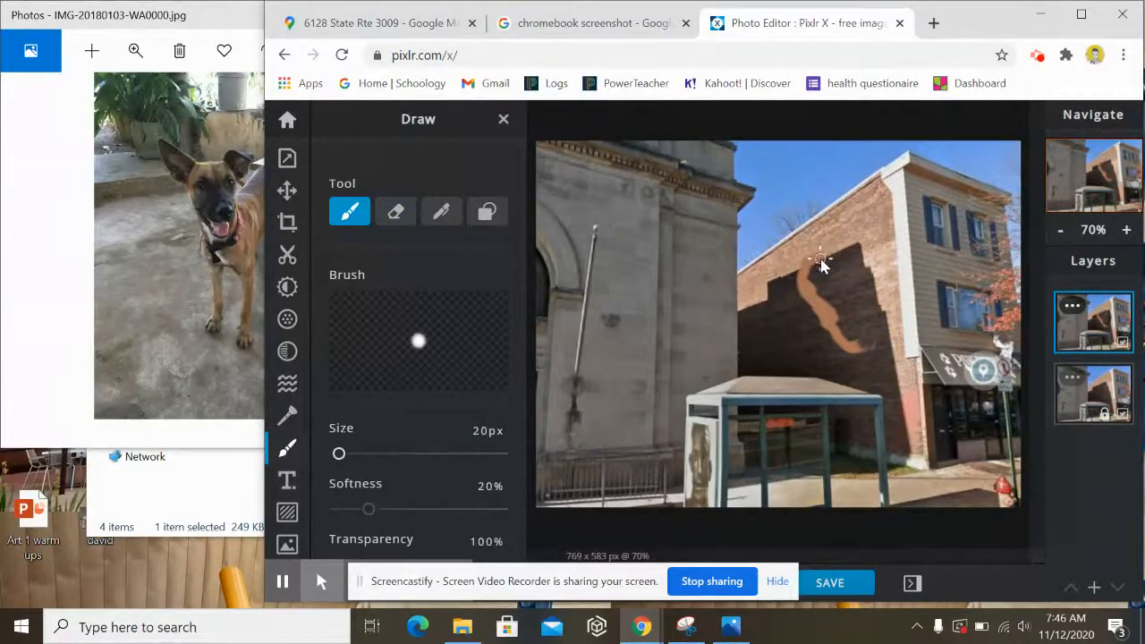
pyautogui.moveTo(821, 263); pyautogui.dragTo(847, 258)
pyautogui.scroll(-1, 379, 453)
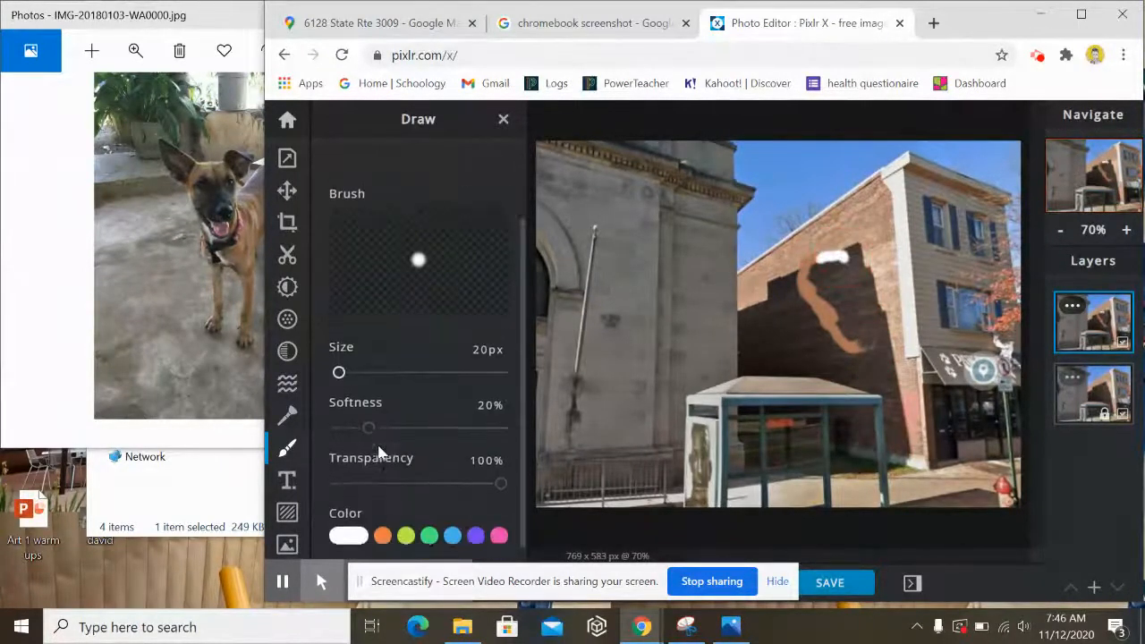
pyautogui.click(382, 535)
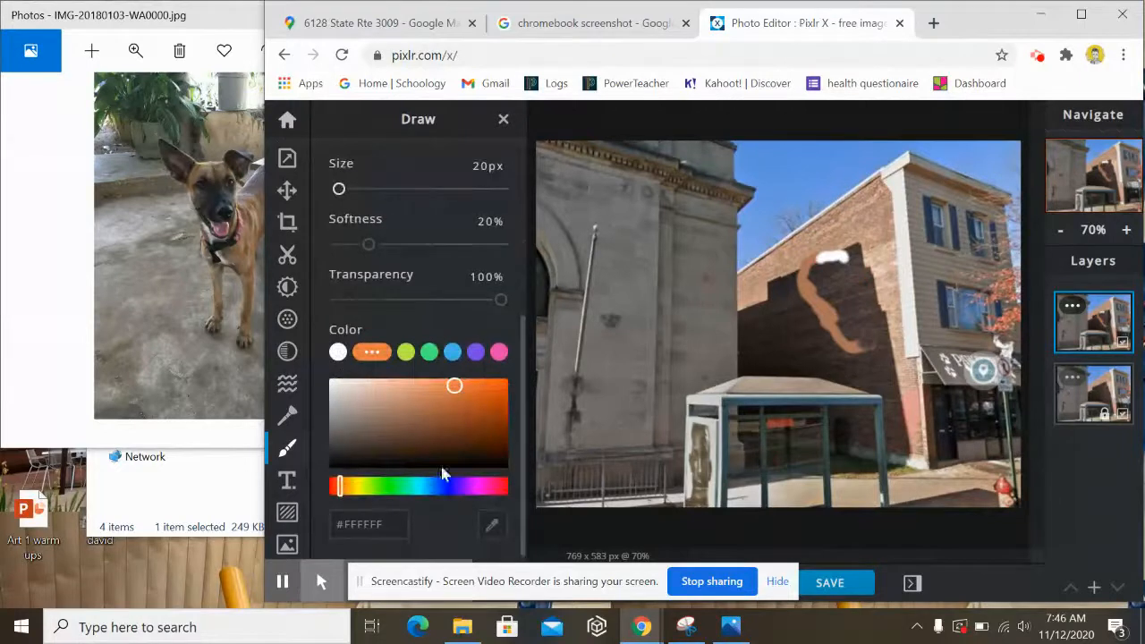
pyautogui.click(492, 527)
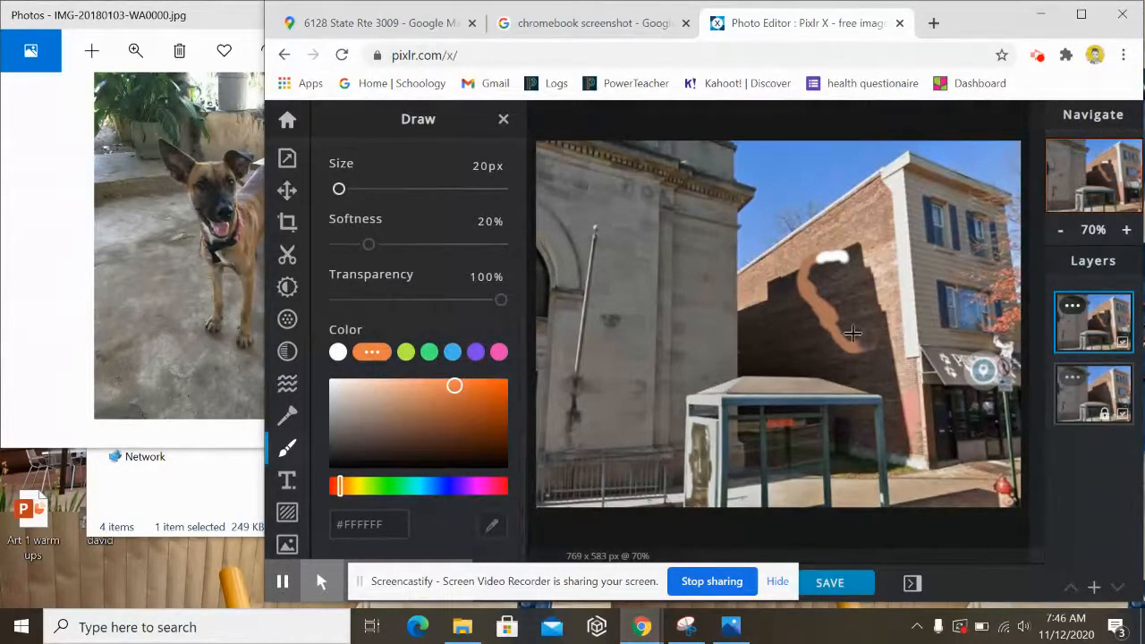
pyautogui.click(822, 261)
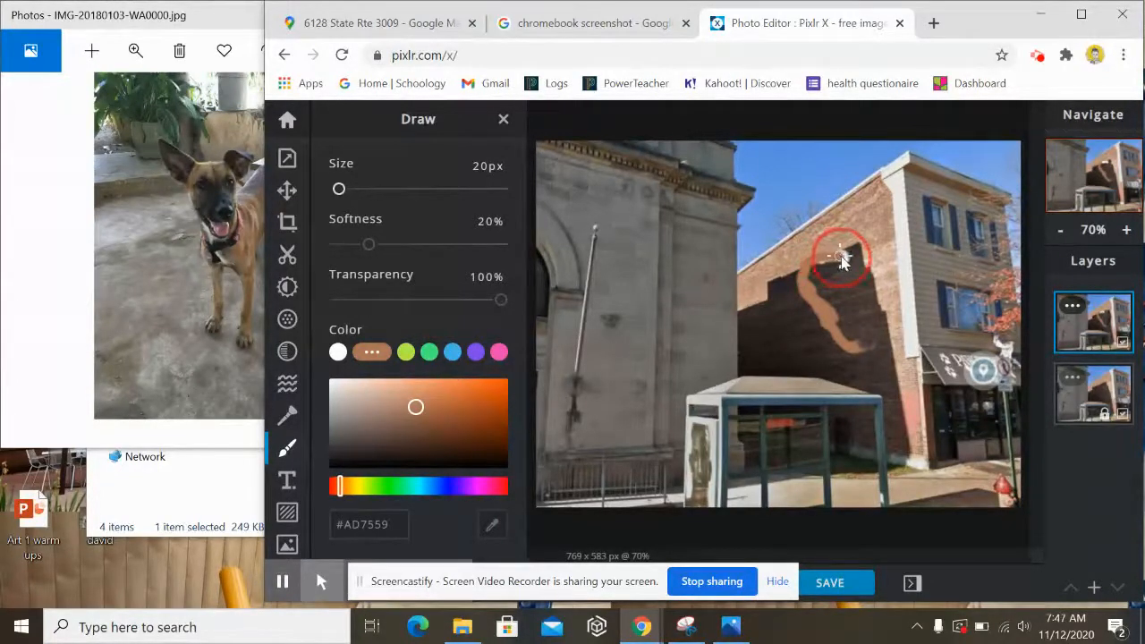
# - Paint a solid tan patch on the brick wall, undoing one stray stroke
pyautogui.moveTo(840, 256)
pyautogui.mouseDown()
pyautogui.moveTo(853, 247)
pyautogui.moveTo(868, 300)
pyautogui.moveTo(861, 354)
pyautogui.moveTo(831, 269)
pyautogui.moveTo(816, 270)
pyautogui.moveTo(855, 248)
pyautogui.moveTo(858, 320)
pyautogui.moveTo(842, 320)
pyautogui.moveTo(826, 282)
pyautogui.moveTo(812, 279)
pyautogui.moveTo(838, 329)
pyautogui.moveTo(842, 298)
pyautogui.moveTo(858, 313)
pyautogui.moveTo(860, 280)
pyautogui.moveTo(859, 314)
pyautogui.moveTo(843, 275)
pyautogui.moveTo(813, 273)
pyautogui.moveTo(856, 319)
pyautogui.mouseUp()
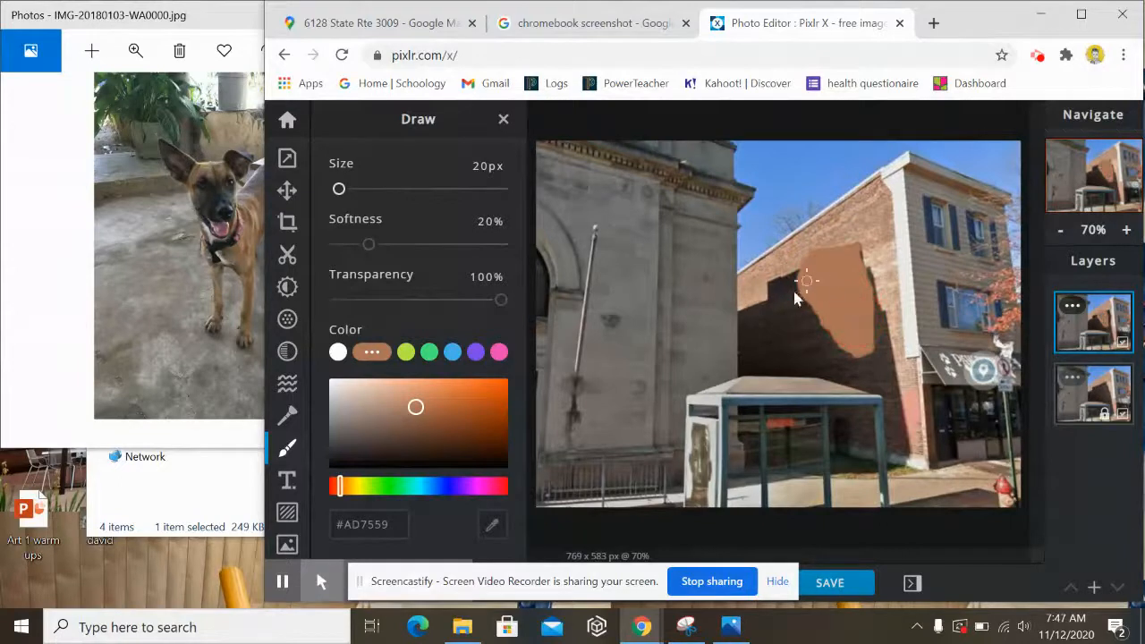
pyautogui.moveTo(809, 261)
pyautogui.mouseDown()
pyautogui.moveTo(774, 252)
pyautogui.moveTo(765, 263)
pyautogui.moveTo(803, 300)
pyautogui.mouseUp()
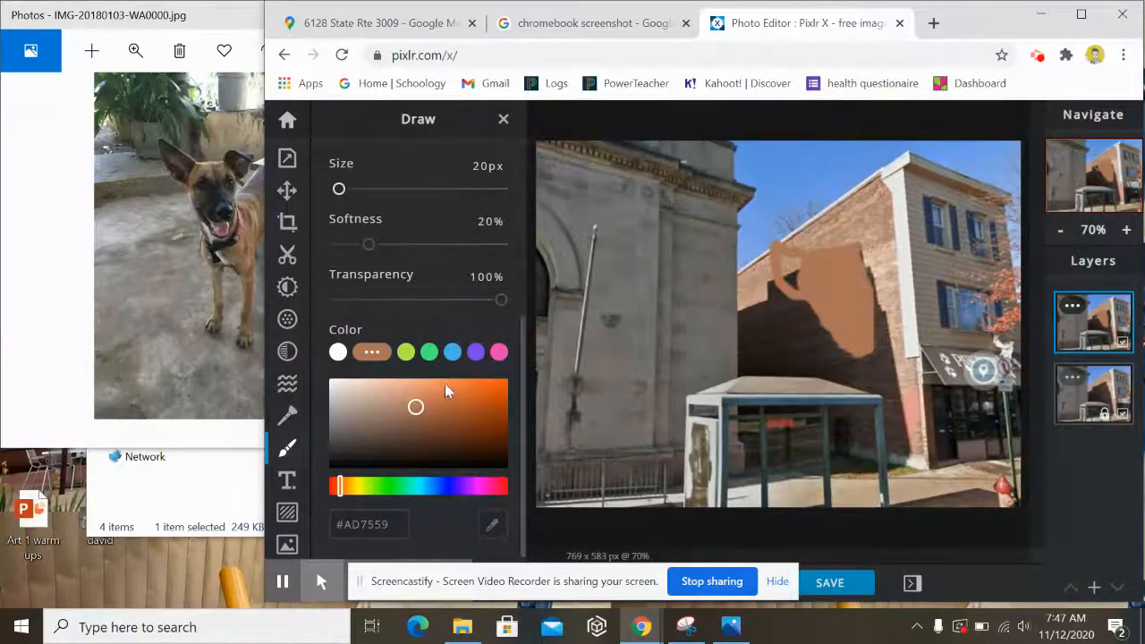
pyautogui.click(492, 525)
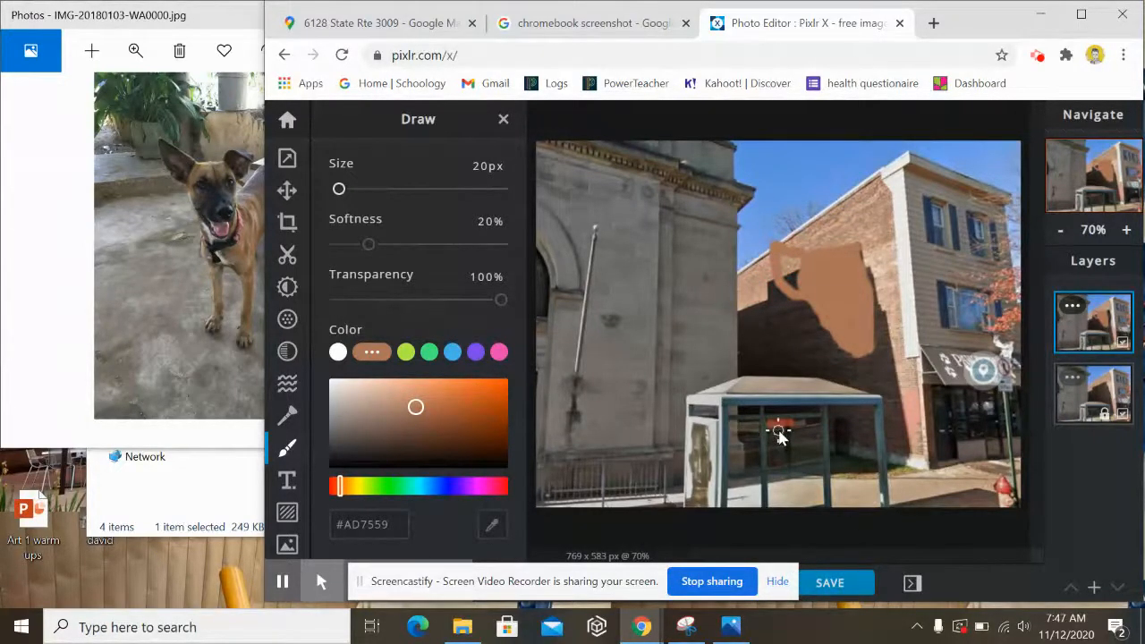
pyautogui.hotkey('ctrl', 'z')
pyautogui.moveTo(795, 265); pyautogui.dragTo(783, 259)
pyautogui.moveTo(770, 249)
pyautogui.mouseDown()
pyautogui.moveTo(802, 280)
pyautogui.moveTo(772, 258)
pyautogui.moveTo(805, 267)
pyautogui.moveTo(779, 275)
pyautogui.moveTo(821, 254)
pyautogui.mouseUp()
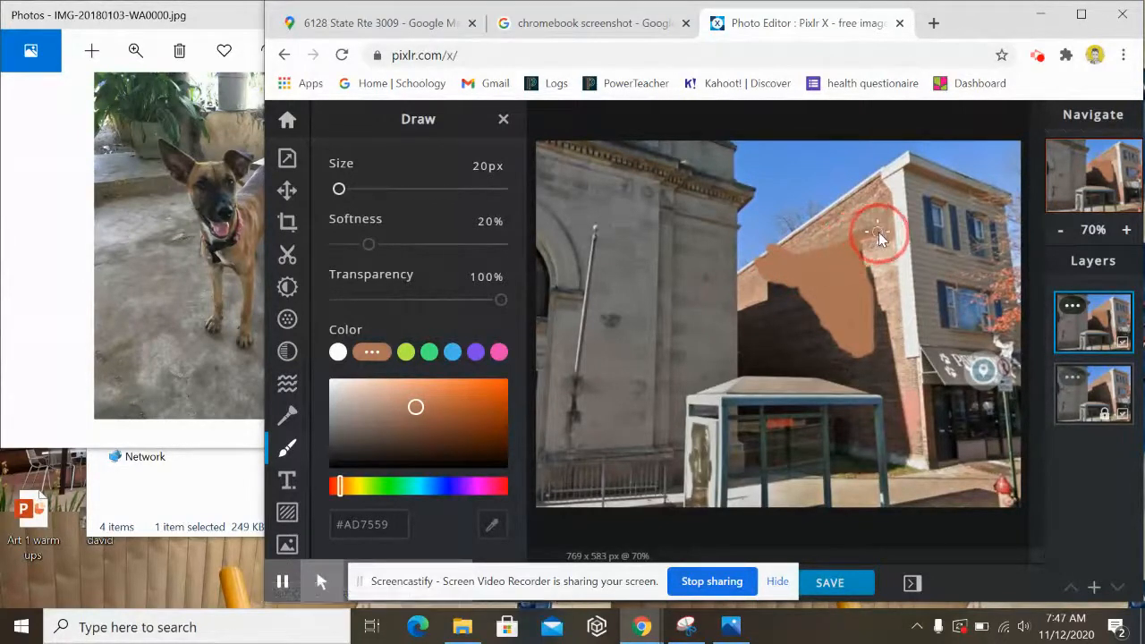
# - Extend the tan patch along its right edge, then erase its lower-right edge into a head shape
pyautogui.moveTo(882, 235)
pyautogui.mouseDown()
pyautogui.moveTo(862, 268)
pyautogui.moveTo(873, 250)
pyautogui.moveTo(860, 247)
pyautogui.moveTo(868, 242)
pyautogui.moveTo(842, 306)
pyautogui.moveTo(802, 286)
pyautogui.moveTo(835, 329)
pyautogui.moveTo(805, 299)
pyautogui.moveTo(821, 325)
pyautogui.moveTo(846, 327)
pyautogui.moveTo(846, 353)
pyautogui.moveTo(828, 330)
pyautogui.moveTo(858, 360)
pyautogui.mouseUp()
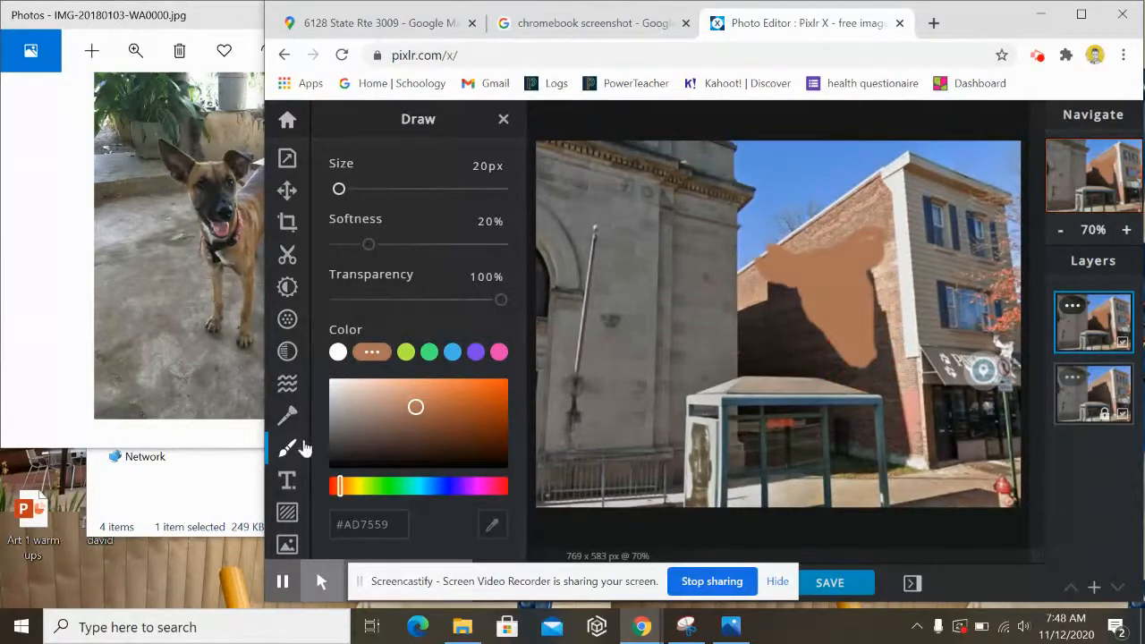
pyautogui.scroll(5, 398, 196)
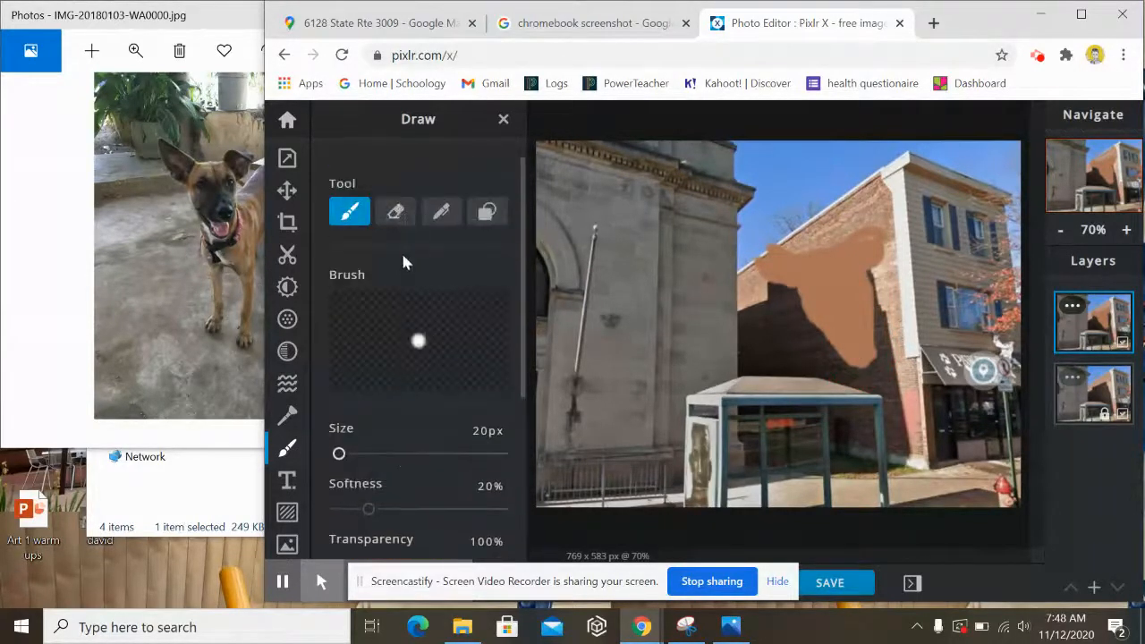
pyautogui.click(395, 211)
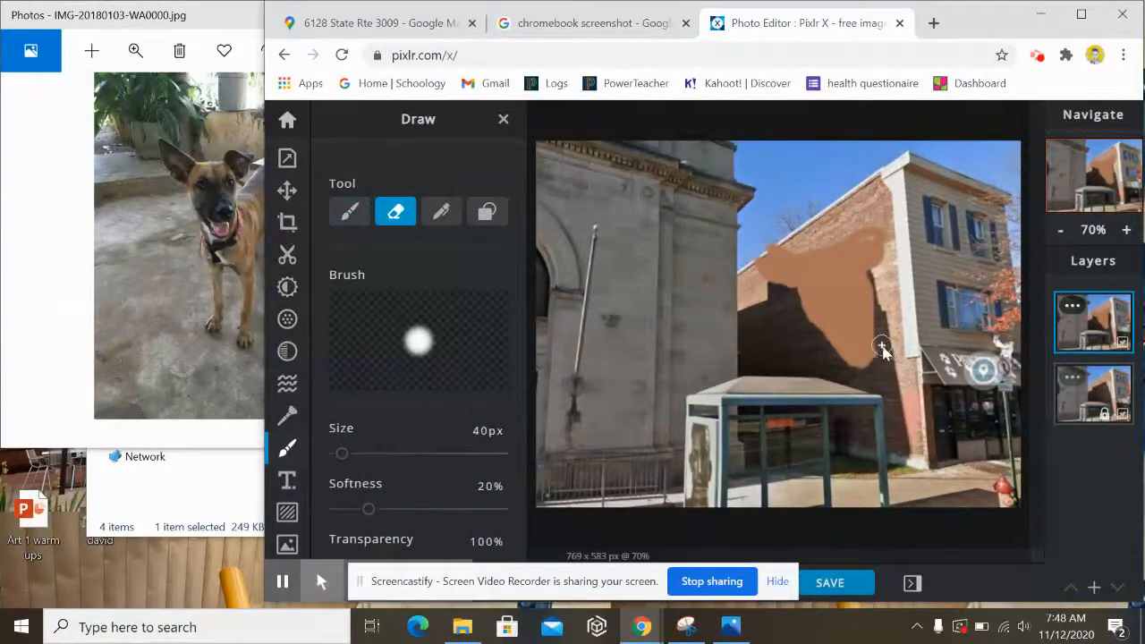
pyautogui.moveTo(885, 351); pyautogui.dragTo(875, 369)
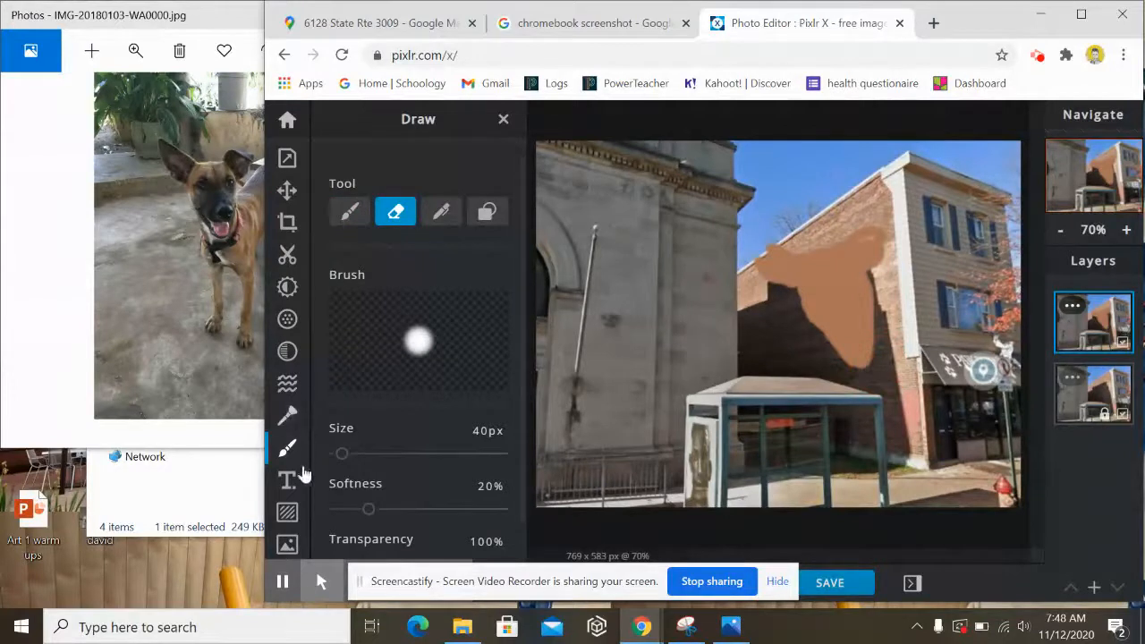
pyautogui.click(349, 211)
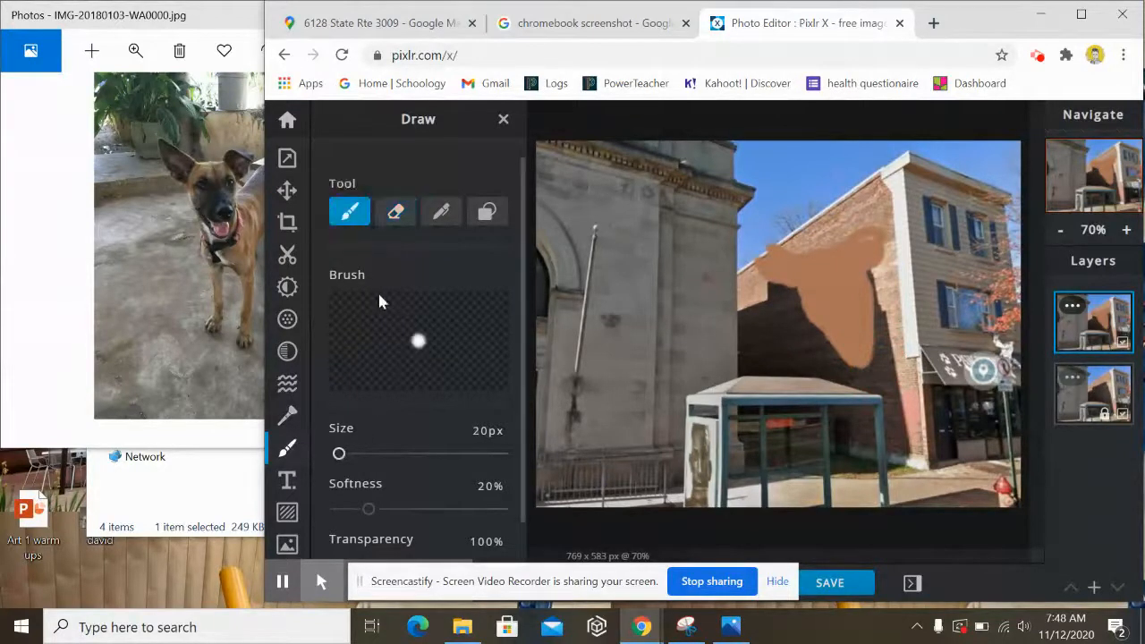
pyautogui.scroll(-1, 382, 318)
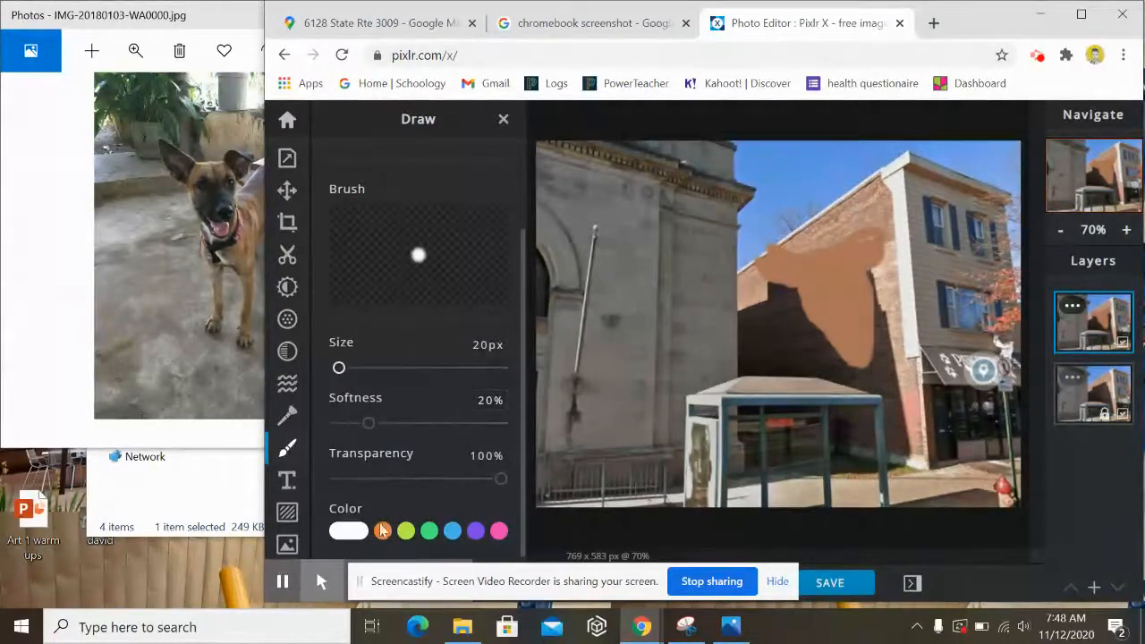
# - Switch the brush colour to dark grey #4D4949 and paint markings across the tan dog head
pyautogui.click(344, 533)
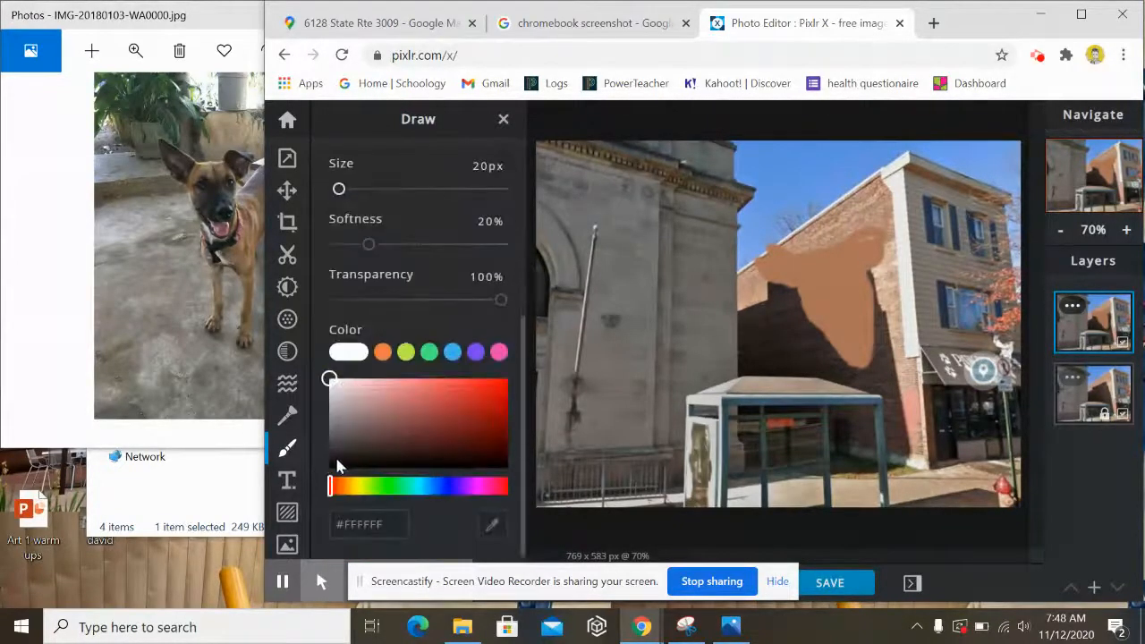
pyautogui.click(336, 453)
pyautogui.moveTo(335, 452); pyautogui.dragTo(339, 443)
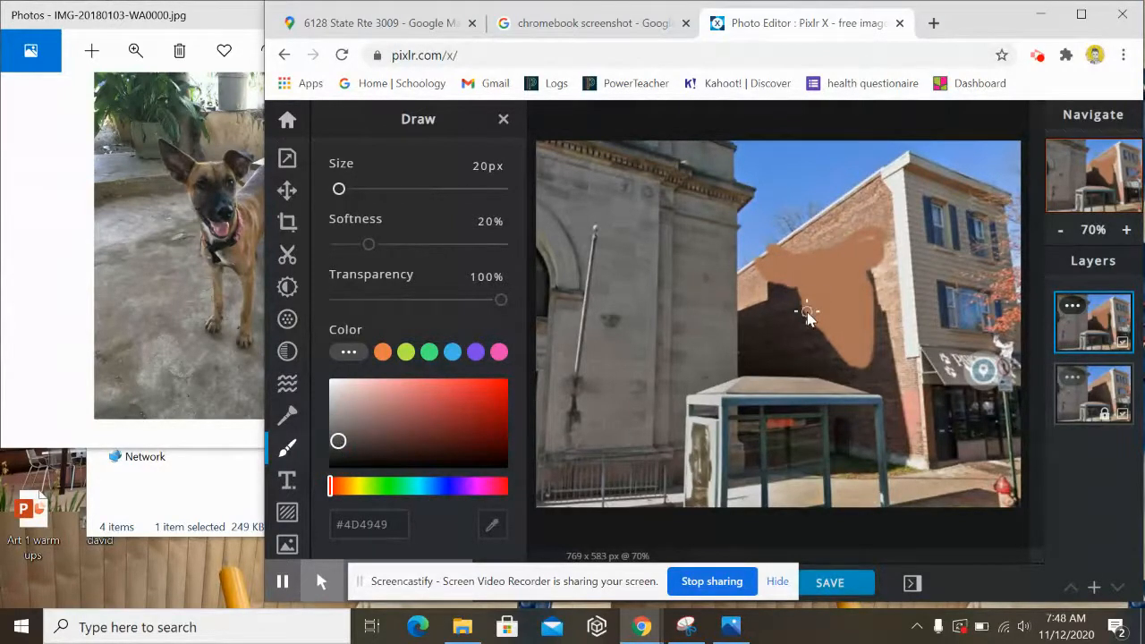
pyautogui.moveTo(807, 315)
pyautogui.mouseDown()
pyautogui.moveTo(868, 349)
pyautogui.moveTo(842, 341)
pyautogui.moveTo(866, 327)
pyautogui.moveTo(872, 344)
pyautogui.moveTo(873, 304)
pyautogui.moveTo(835, 281)
pyautogui.moveTo(858, 284)
pyautogui.mouseUp()
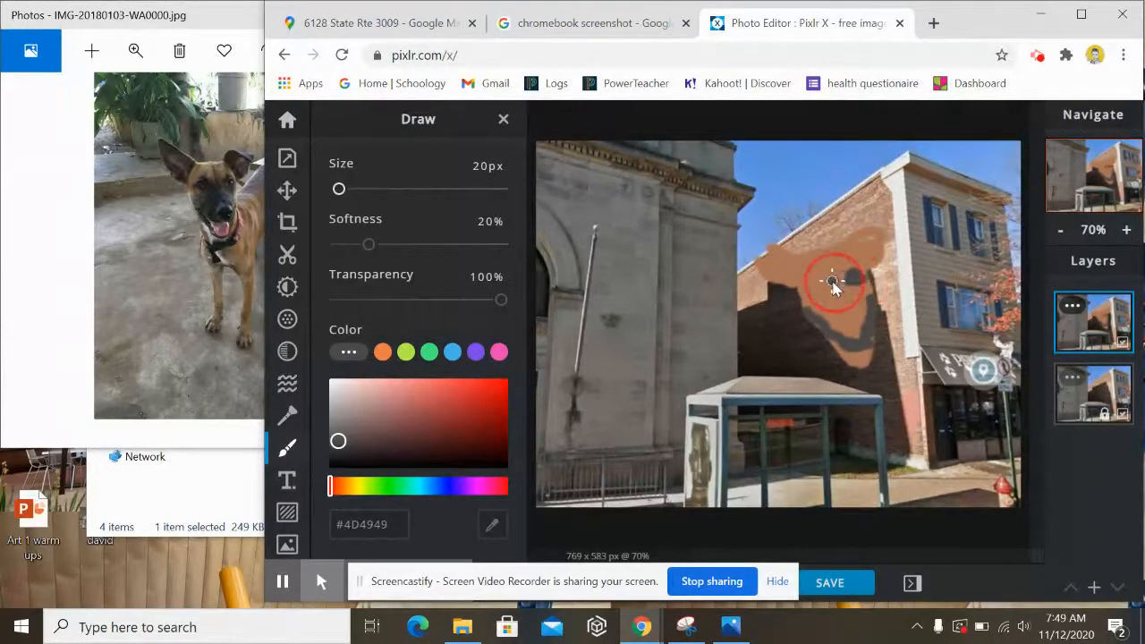
pyautogui.moveTo(825, 286)
pyautogui.mouseDown()
pyautogui.moveTo(829, 304)
pyautogui.moveTo(826, 320)
pyautogui.moveTo(831, 299)
pyautogui.moveTo(831, 324)
pyautogui.moveTo(849, 310)
pyautogui.moveTo(837, 319)
pyautogui.moveTo(846, 331)
pyautogui.moveTo(831, 329)
pyautogui.moveTo(864, 336)
pyautogui.moveTo(855, 303)
pyautogui.mouseUp()
pyautogui.moveTo(848, 295)
pyautogui.mouseDown()
pyautogui.moveTo(869, 293)
pyautogui.moveTo(867, 340)
pyautogui.moveTo(829, 329)
pyautogui.mouseUp()
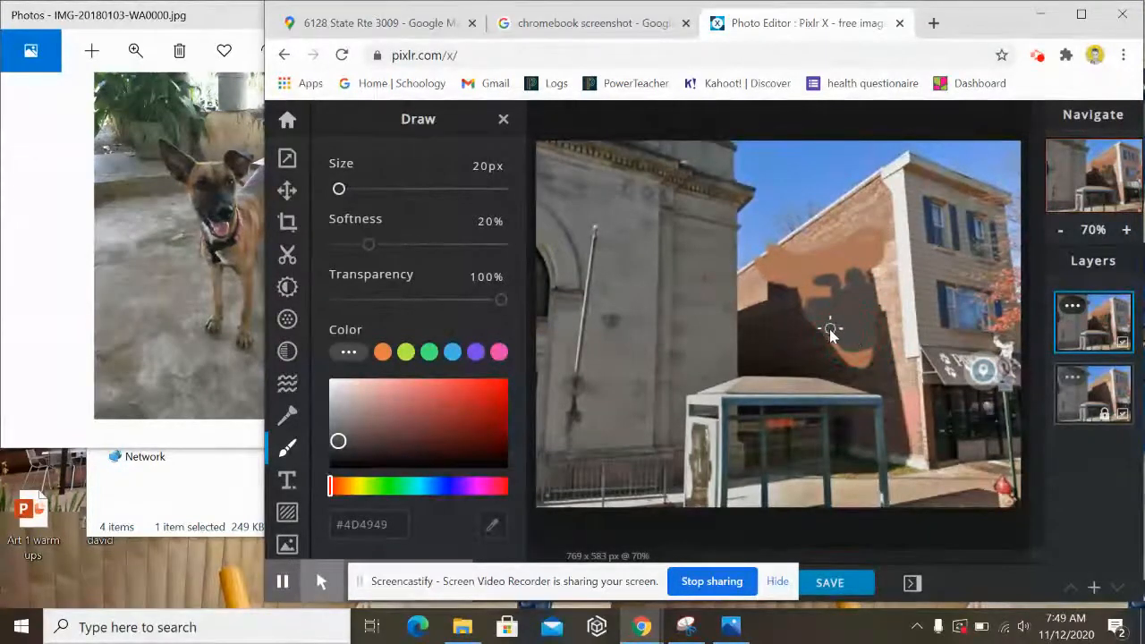
# - Reduce the brush to 10 px and paint fine face details and the upper-left ear
pyautogui.scroll(2, 356, 187)
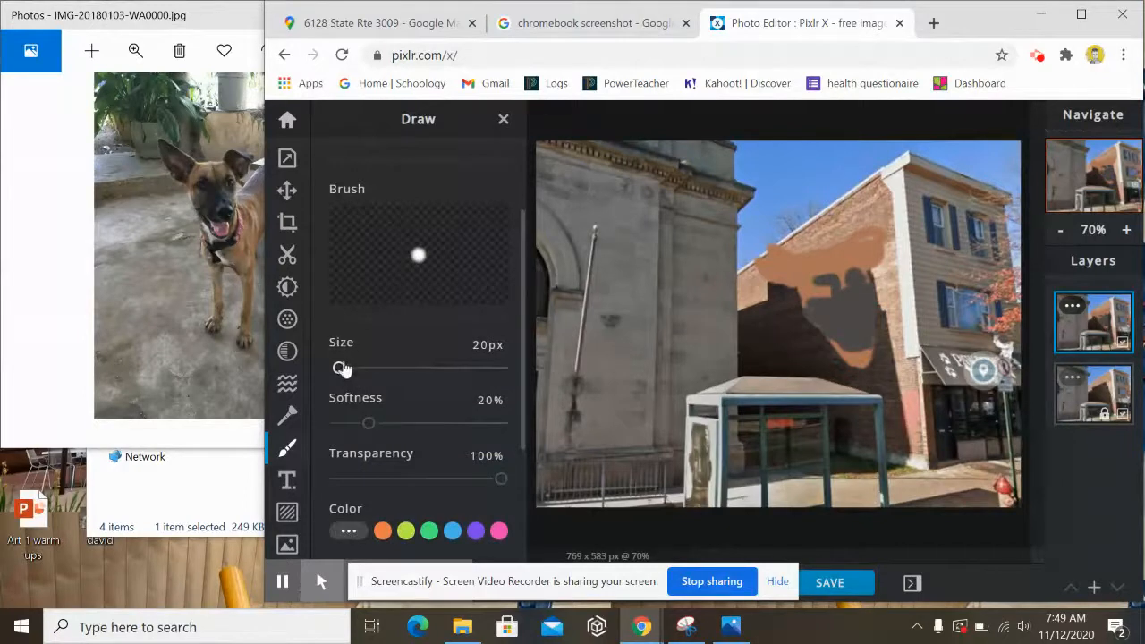
pyautogui.moveTo(339, 368); pyautogui.dragTo(336, 369)
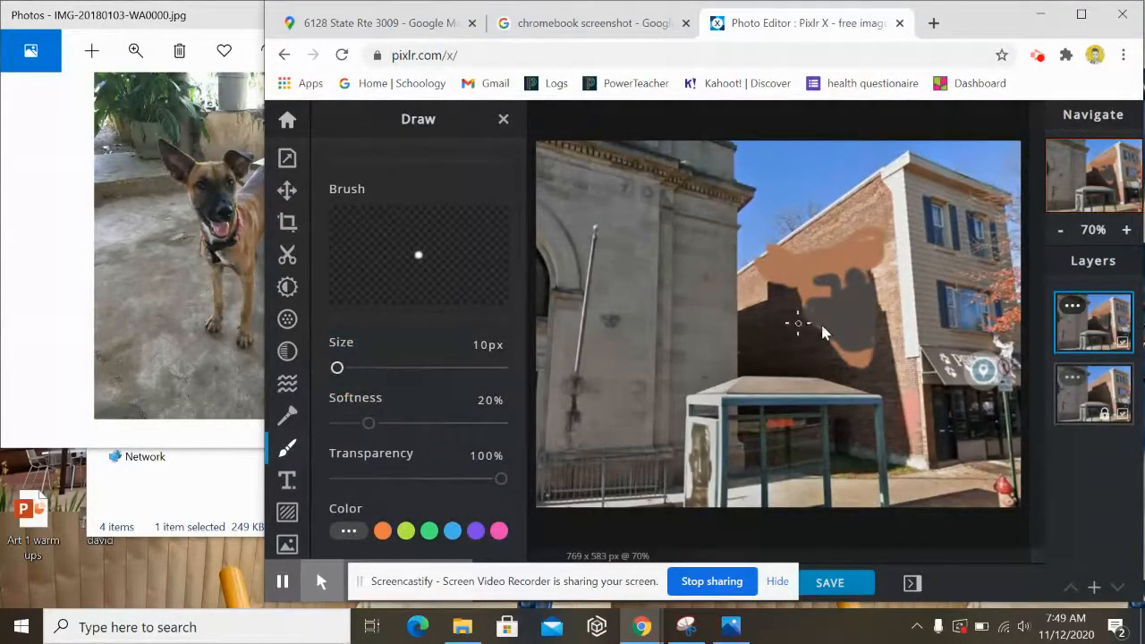
pyautogui.moveTo(812, 325)
pyautogui.mouseDown()
pyautogui.moveTo(853, 374)
pyautogui.moveTo(869, 366)
pyautogui.moveTo(865, 352)
pyautogui.mouseUp()
pyautogui.moveTo(851, 257)
pyautogui.mouseDown()
pyautogui.moveTo(875, 239)
pyautogui.moveTo(844, 245)
pyautogui.moveTo(868, 231)
pyautogui.moveTo(852, 241)
pyautogui.mouseUp()
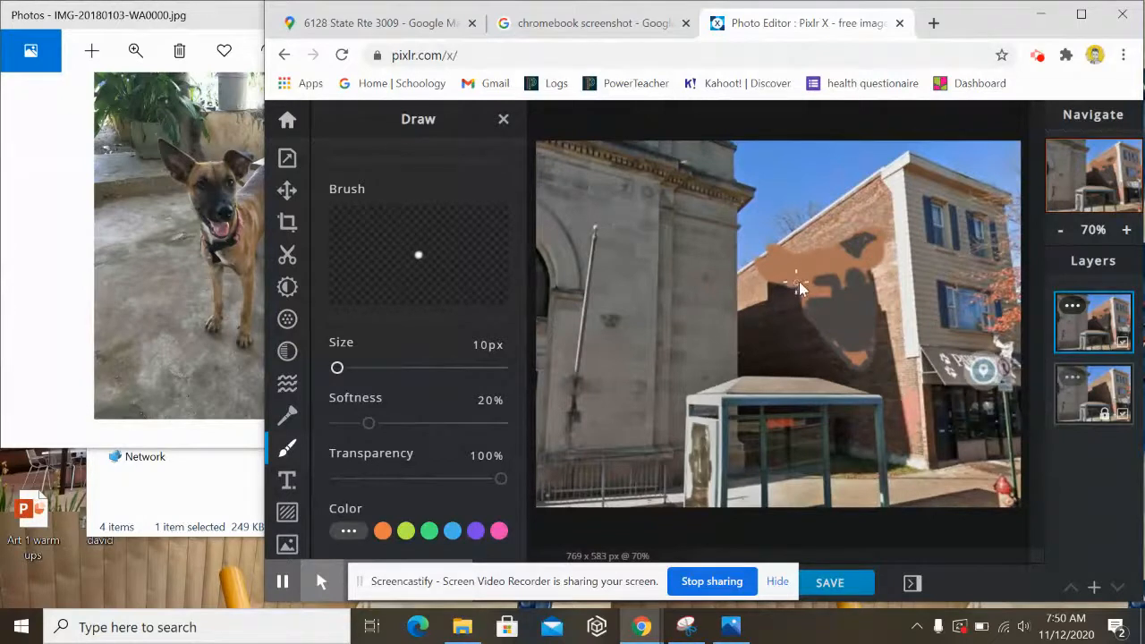
pyautogui.moveTo(799, 282)
pyautogui.mouseDown()
pyautogui.moveTo(757, 263)
pyautogui.moveTo(790, 286)
pyautogui.moveTo(772, 269)
pyautogui.moveTo(786, 283)
pyautogui.moveTo(773, 273)
pyautogui.moveTo(810, 251)
pyautogui.mouseUp()
pyautogui.moveTo(792, 269)
pyautogui.mouseDown()
pyautogui.moveTo(761, 261)
pyautogui.moveTo(769, 269)
pyautogui.mouseUp()
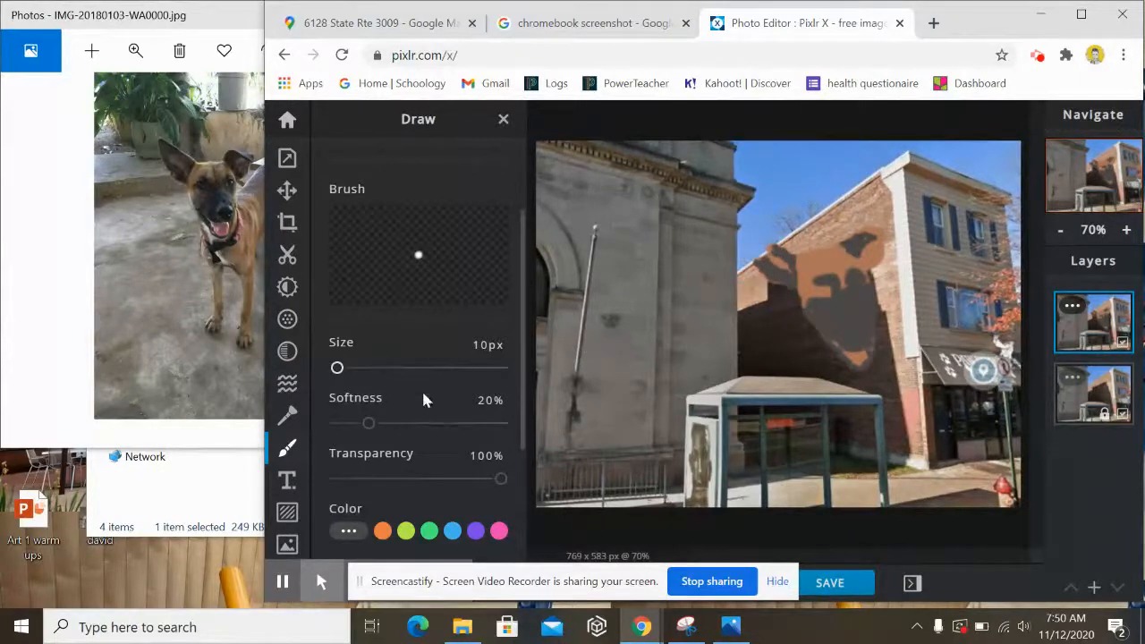
pyautogui.scroll(-2, 442, 419)
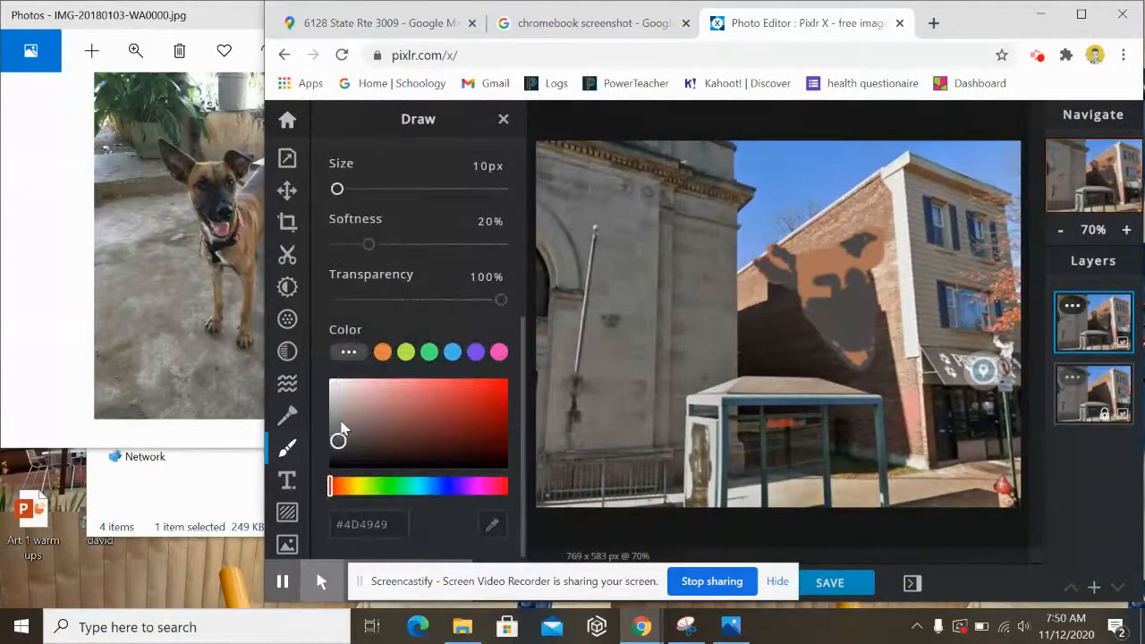
# - Paint pink #CC9B9B touches on the dog face and a pink tongue below it
pyautogui.moveTo(342, 429); pyautogui.dragTo(373, 399)
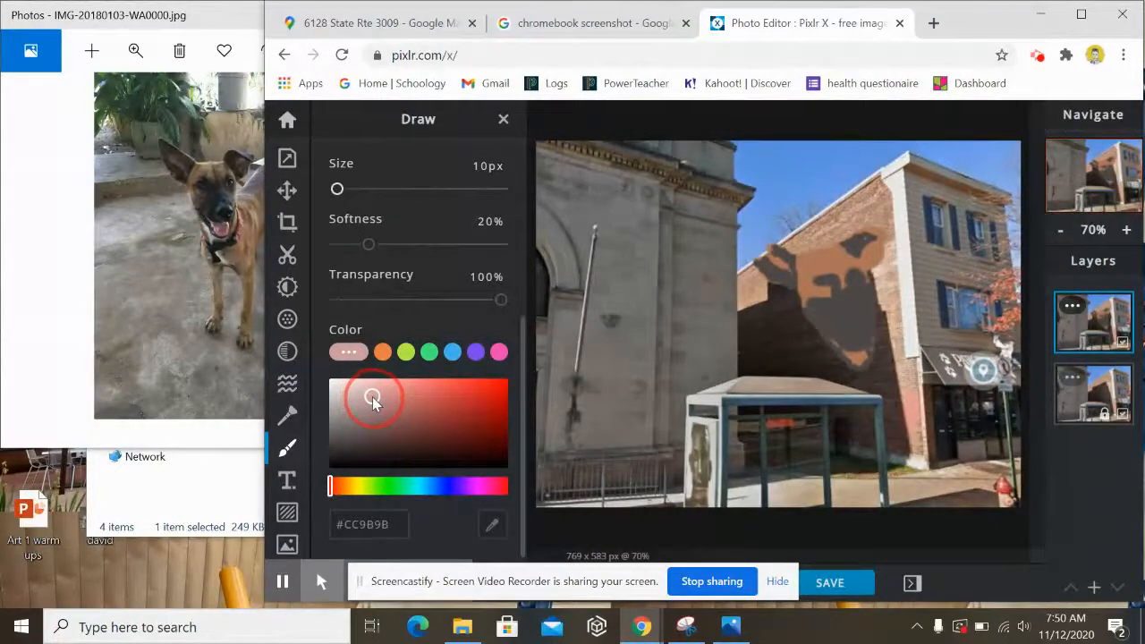
pyautogui.click(773, 265)
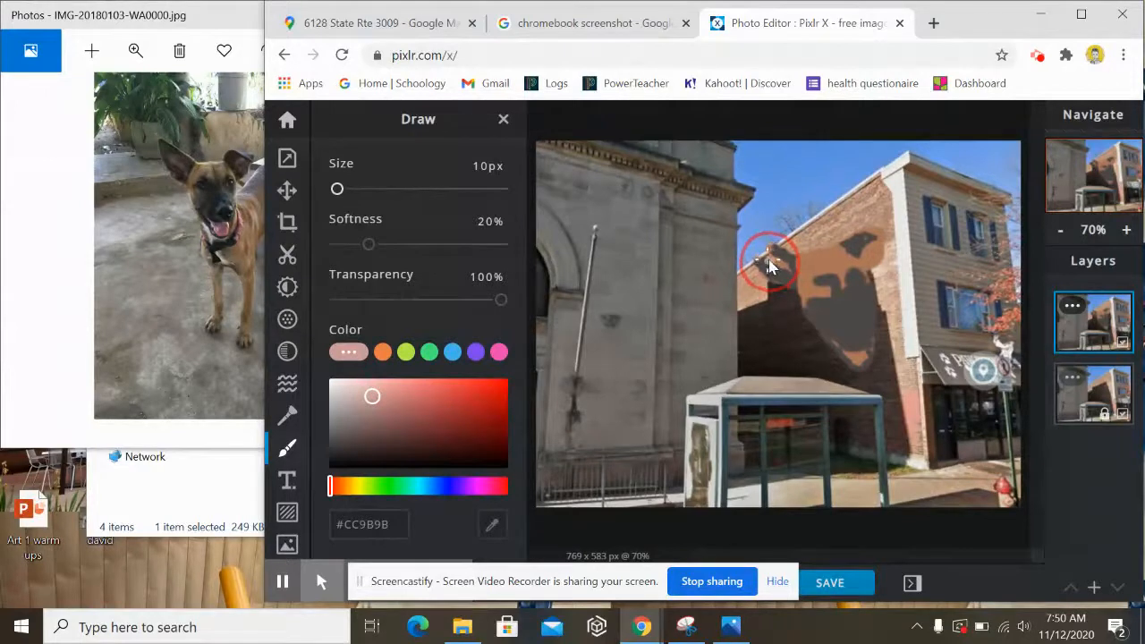
pyautogui.moveTo(770, 265); pyautogui.dragTo(789, 272)
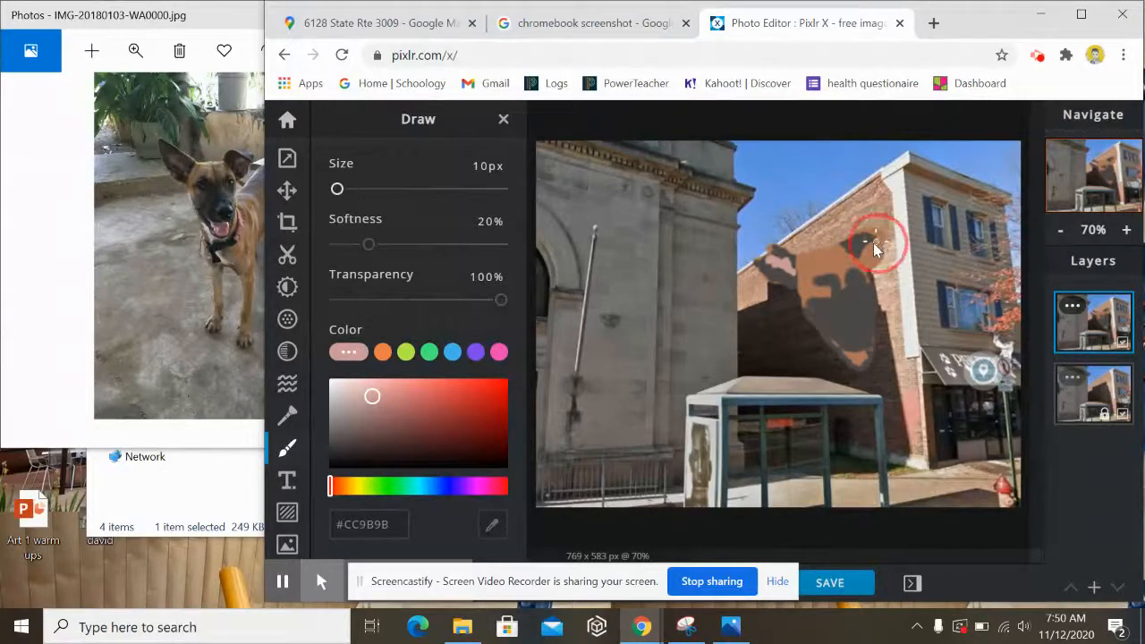
pyautogui.moveTo(863, 249); pyautogui.dragTo(863, 262)
pyautogui.moveTo(840, 355)
pyautogui.mouseDown()
pyautogui.moveTo(863, 374)
pyautogui.moveTo(860, 353)
pyautogui.moveTo(850, 362)
pyautogui.mouseUp()
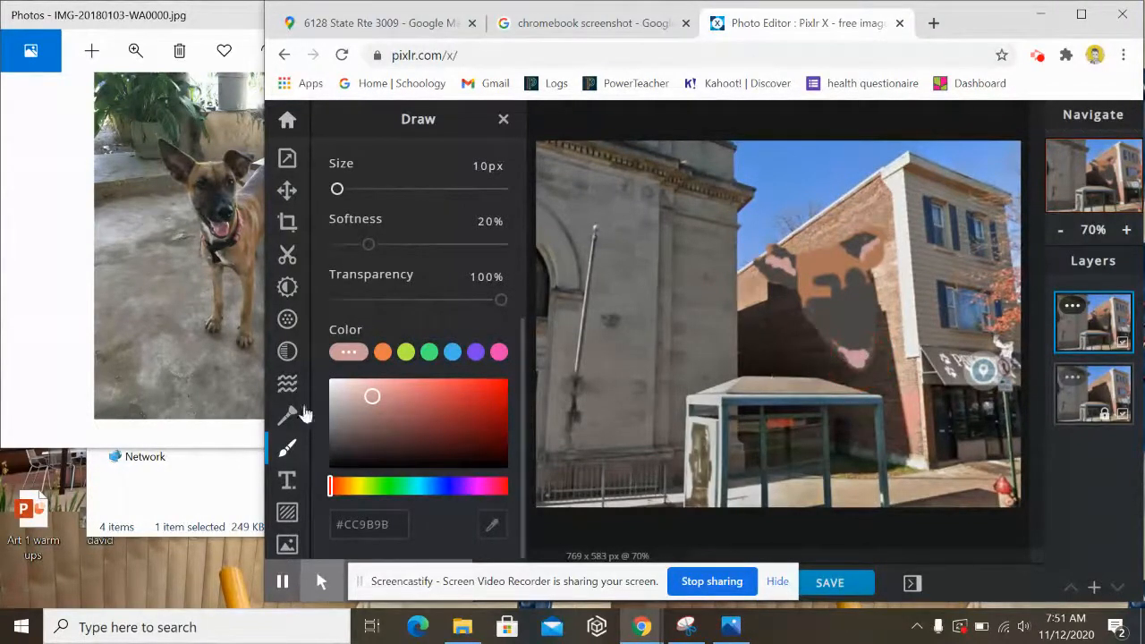
pyautogui.click(288, 480)
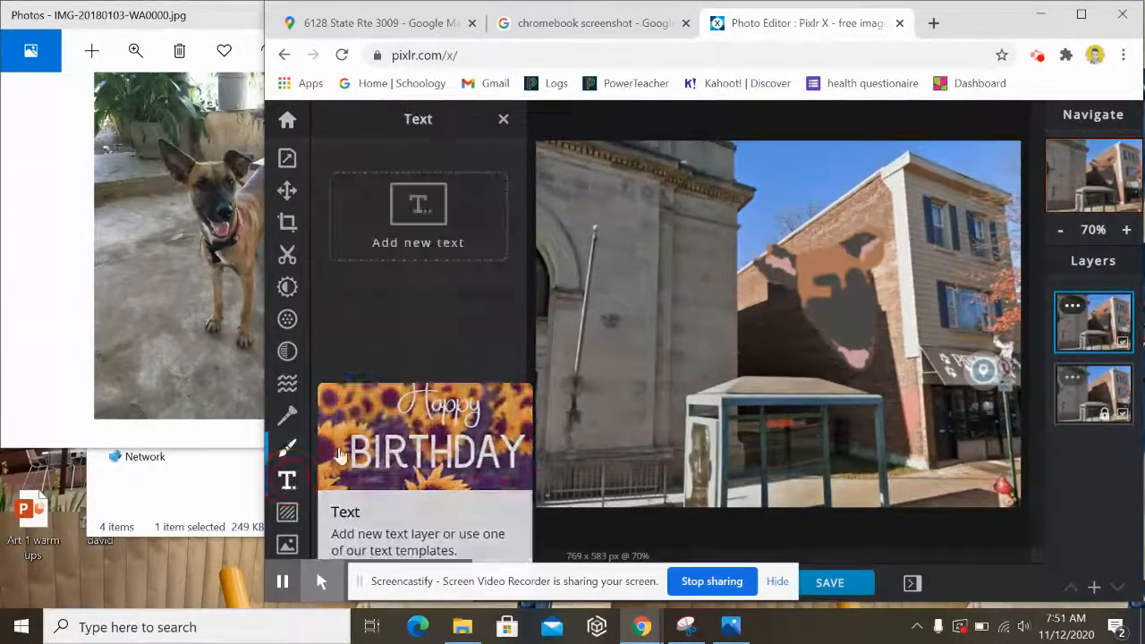
# - Add a new text layer reading 'Due the 19th or 20th'
pyautogui.click(424, 251)
pyautogui.click(396, 344)
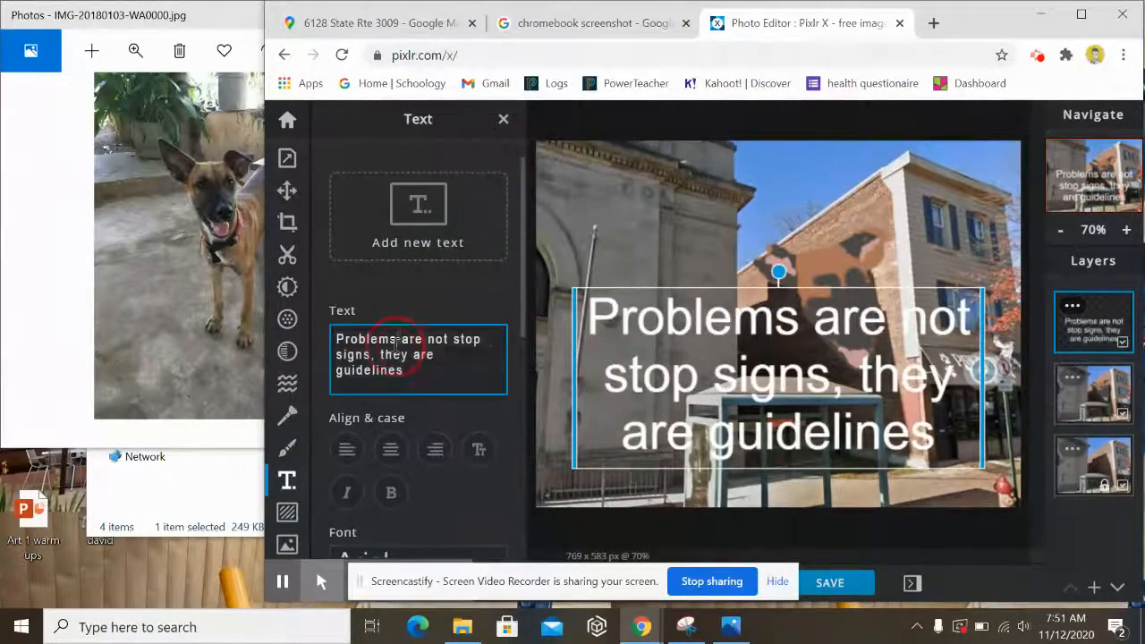
pyautogui.hotkey('ctrl', 'a')
pyautogui.write('Due t')
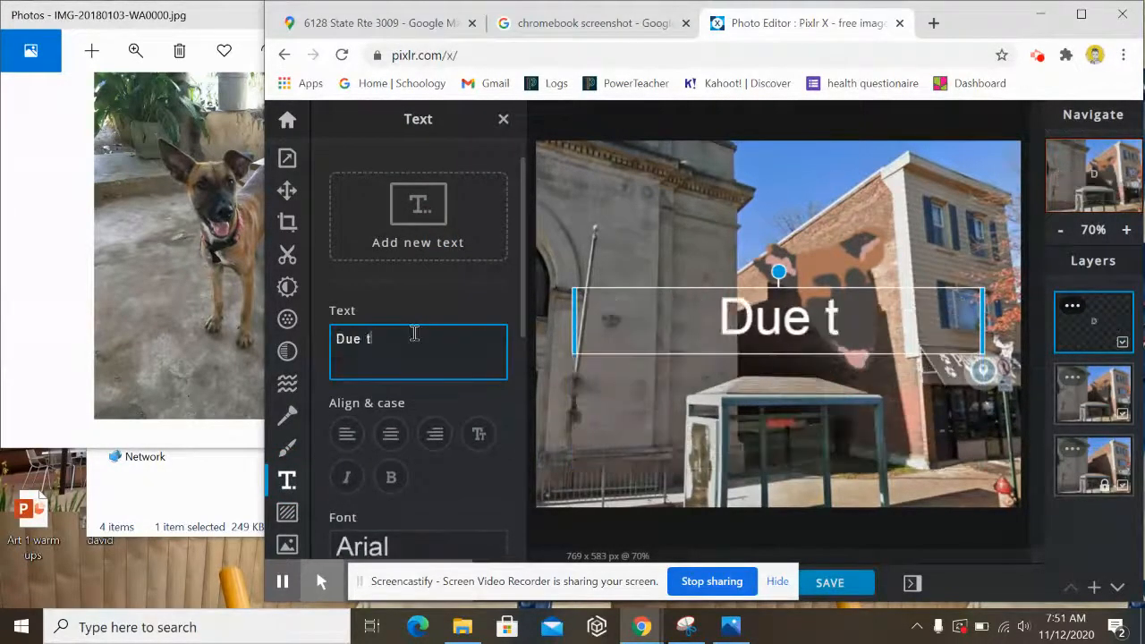
pyautogui.write('he 19th')
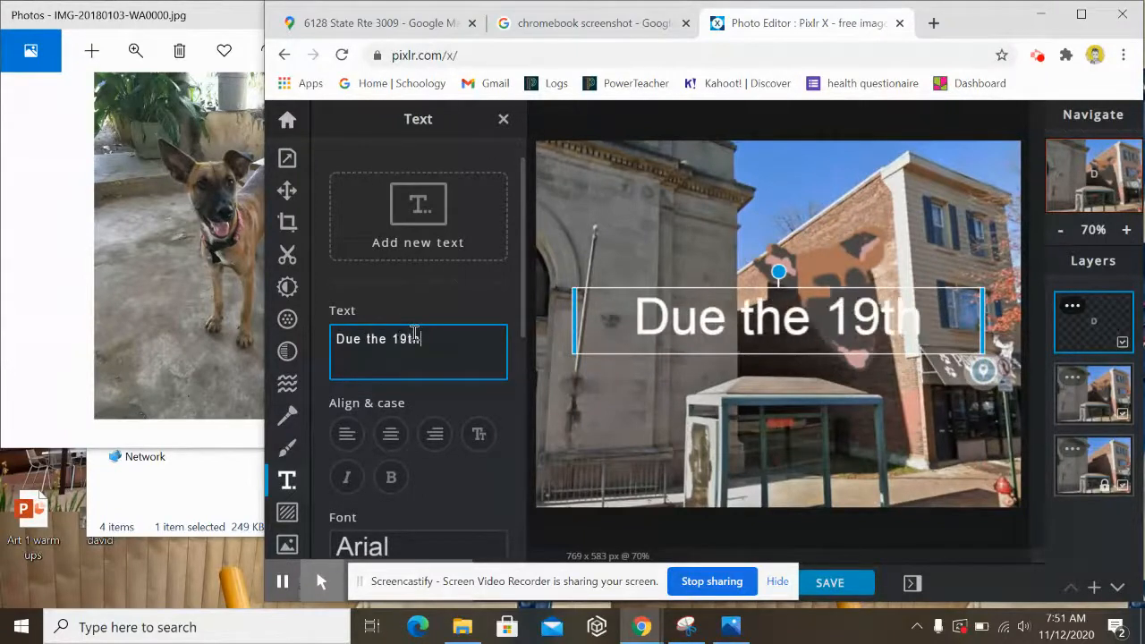
pyautogui.write(' or 20th')
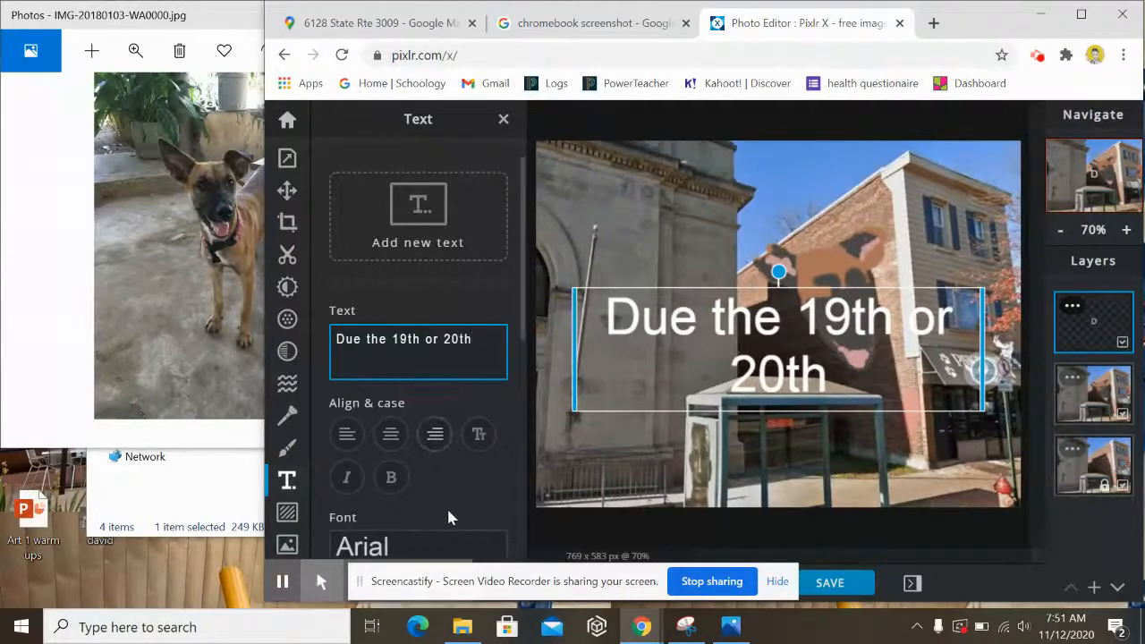
pyautogui.click(698, 381)
# - Move the text over the stone building and narrow it into a tall column, then pick the Draw tool
pyautogui.moveTo(698, 382); pyautogui.dragTo(671, 329)
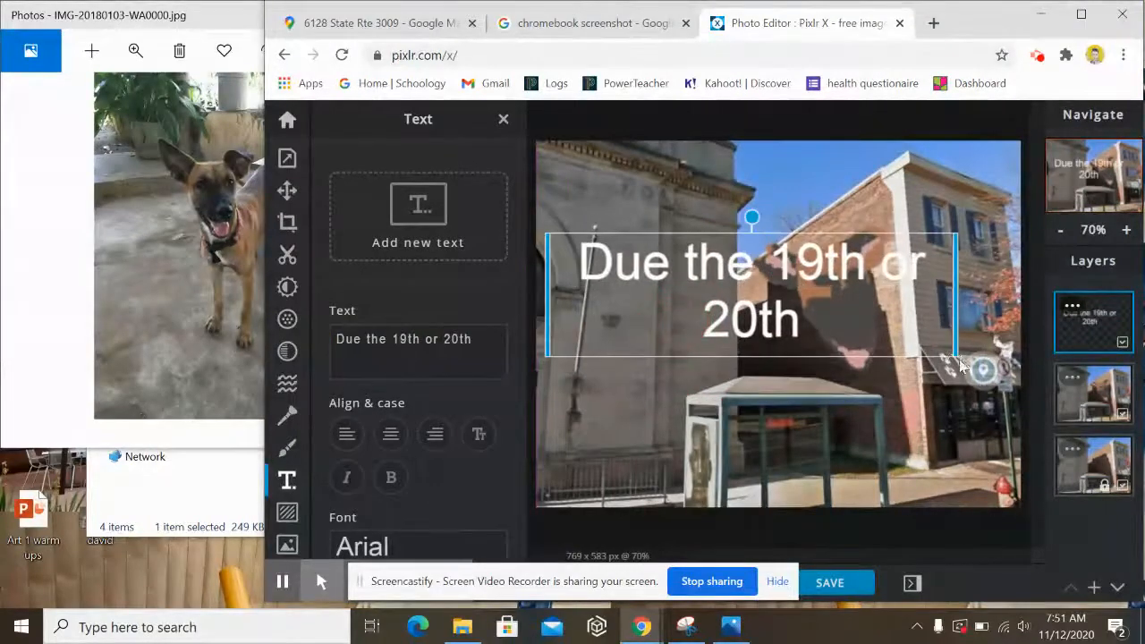
pyautogui.moveTo(955, 355); pyautogui.dragTo(691, 338)
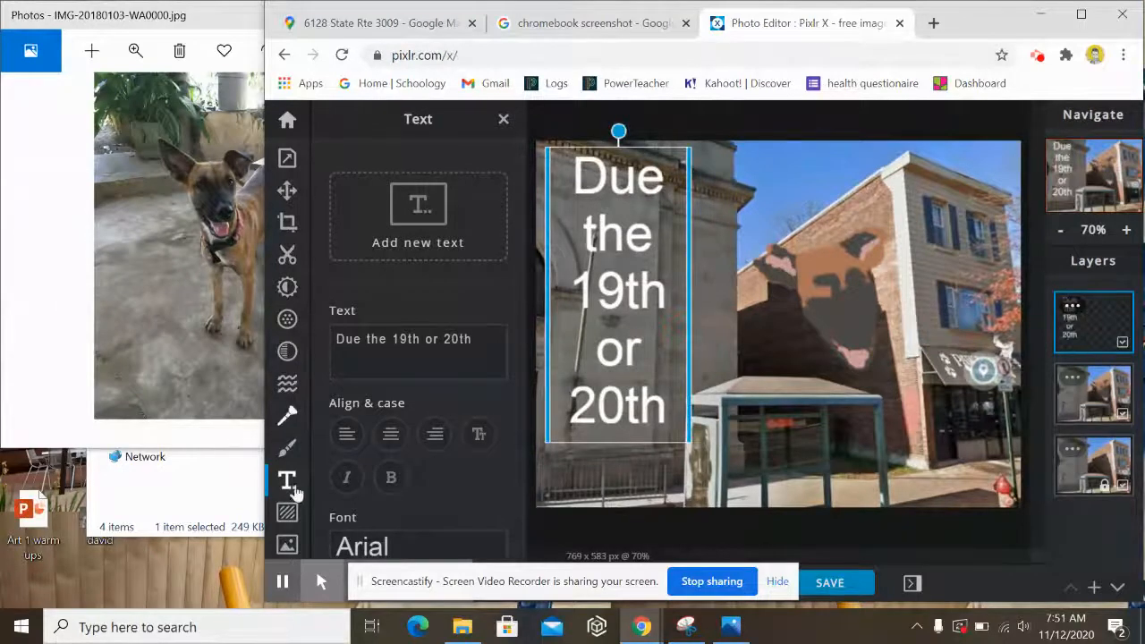
pyautogui.click(288, 449)
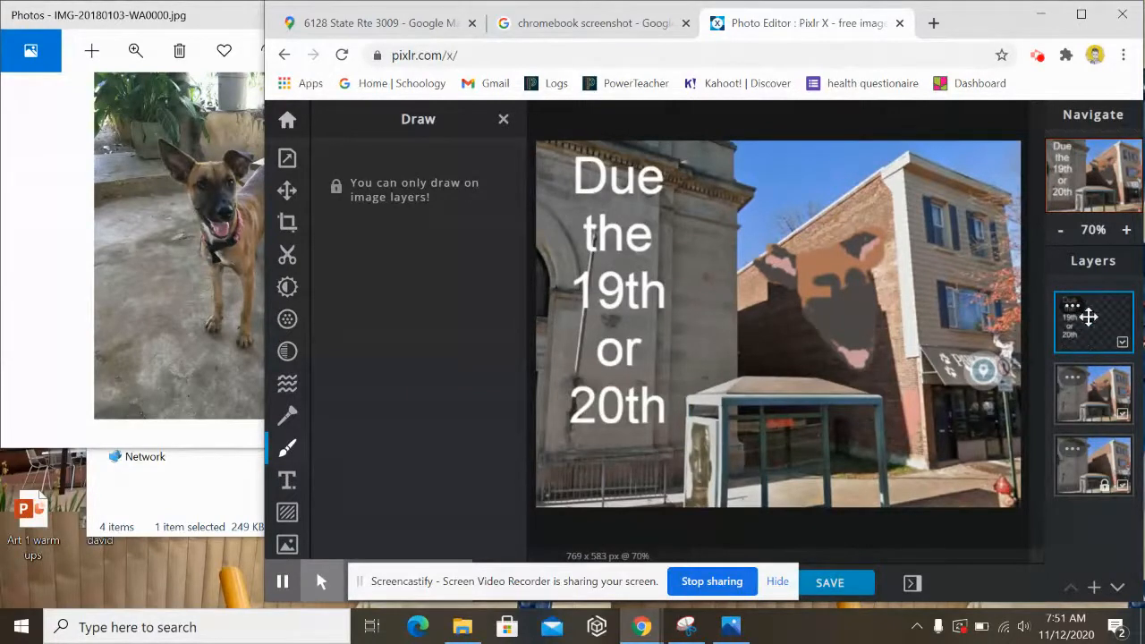
# - Select the photo layer and set the brush colour to near-black #403E3E
pyautogui.click(1102, 393)
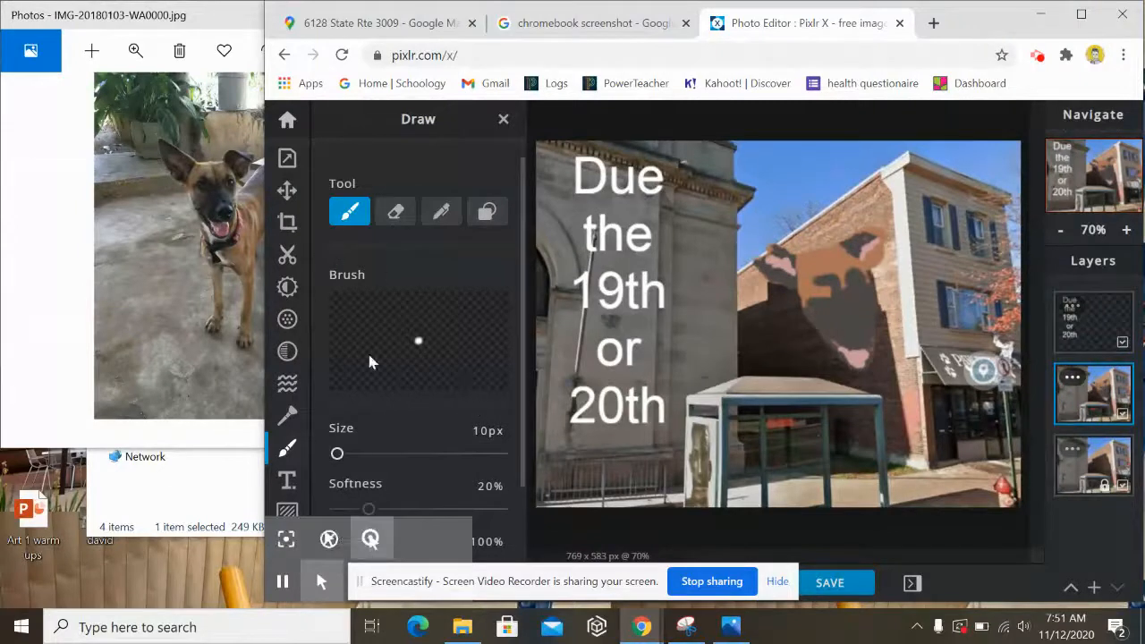
pyautogui.scroll(-1, 447, 447)
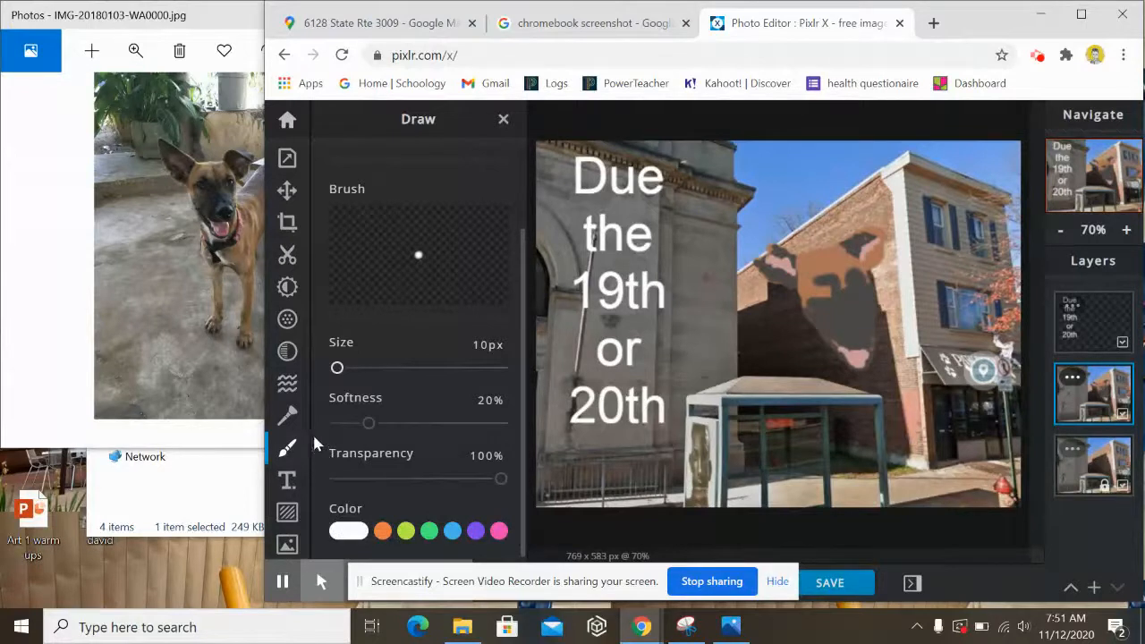
pyautogui.click(349, 530)
pyautogui.scroll(-2, 343, 420)
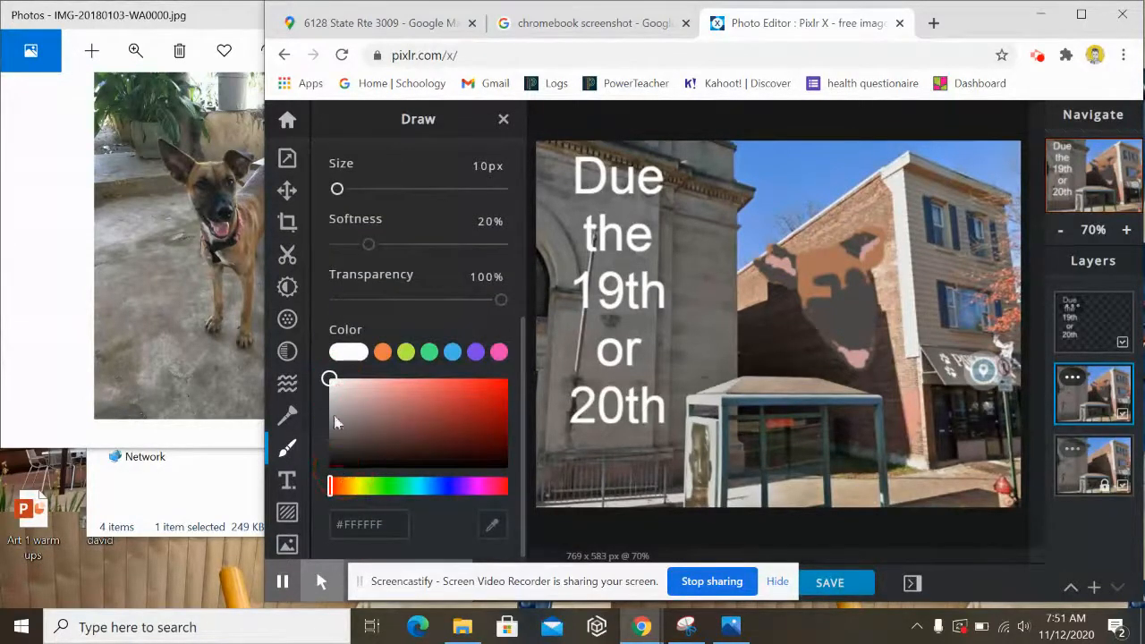
pyautogui.click(340, 463)
pyautogui.moveTo(340, 463); pyautogui.dragTo(340, 459)
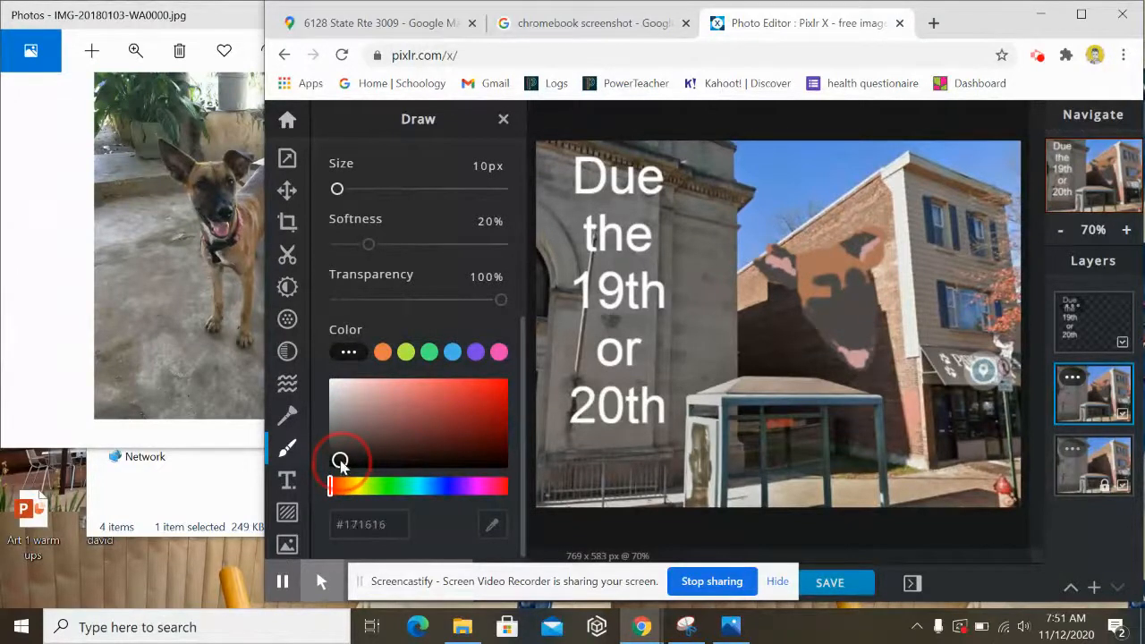
# - Paint dark eyes, nose and mouth detail on the dog face, then lighten the colour to dark grey
pyautogui.click(819, 292)
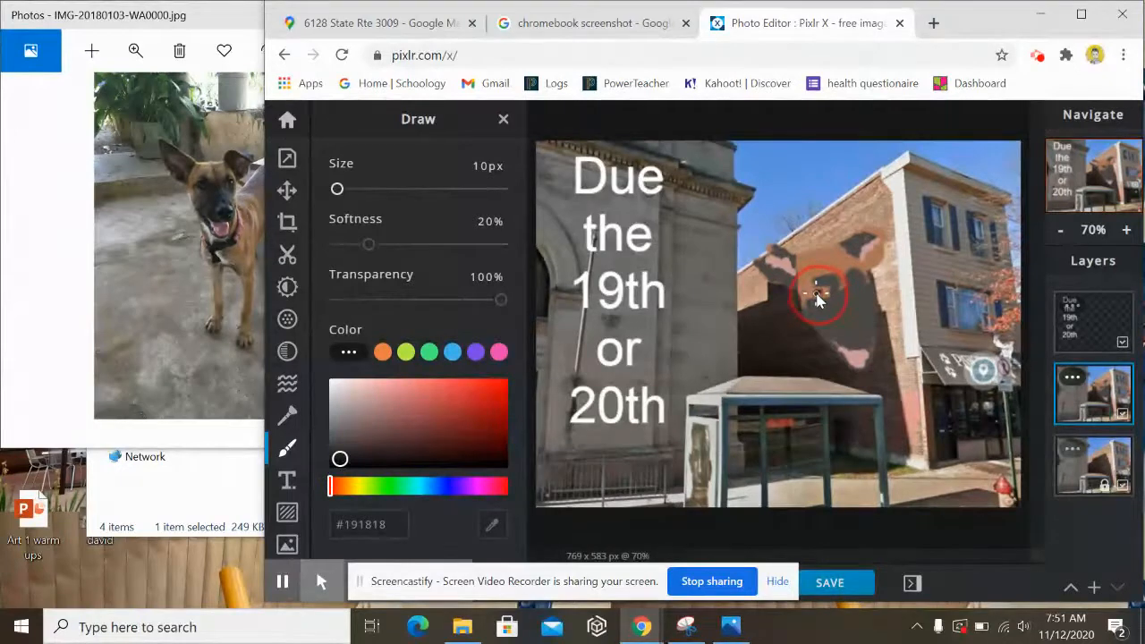
pyautogui.moveTo(818, 295); pyautogui.dragTo(818, 291)
pyautogui.moveTo(862, 285); pyautogui.dragTo(860, 285)
pyautogui.hotkey('ctrl', 'z')
pyautogui.moveTo(857, 289); pyautogui.dragTo(857, 288)
pyautogui.click(816, 293)
pyautogui.moveTo(864, 338)
pyautogui.mouseDown()
pyautogui.moveTo(850, 337)
pyautogui.moveTo(864, 350)
pyautogui.moveTo(864, 336)
pyautogui.moveTo(855, 338)
pyautogui.moveTo(863, 354)
pyautogui.mouseUp()
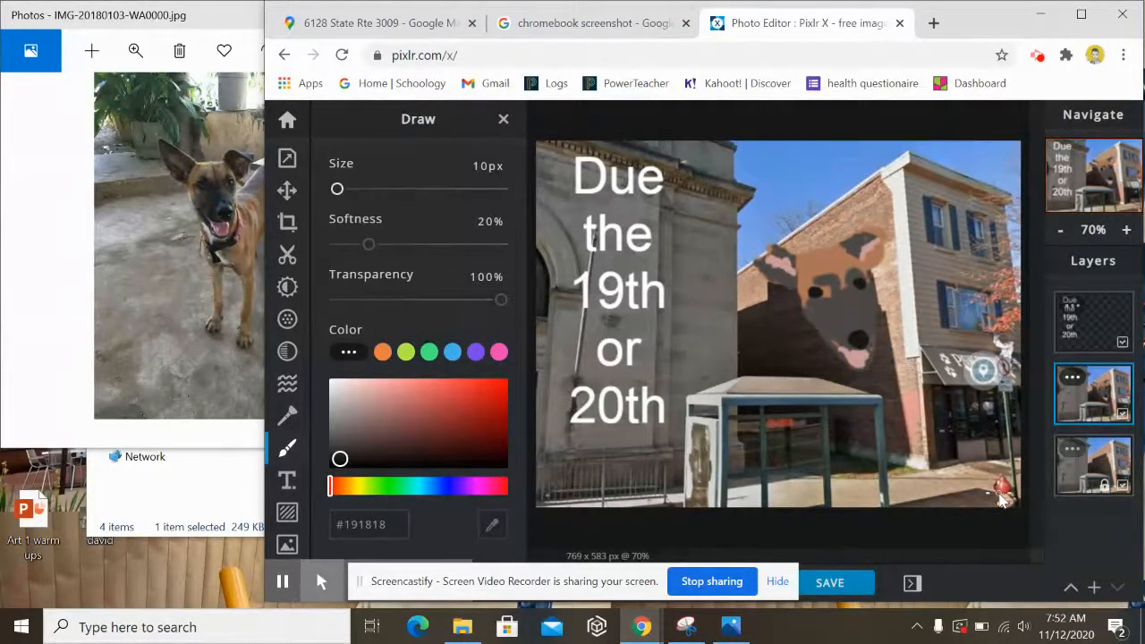
pyautogui.click(334, 445)
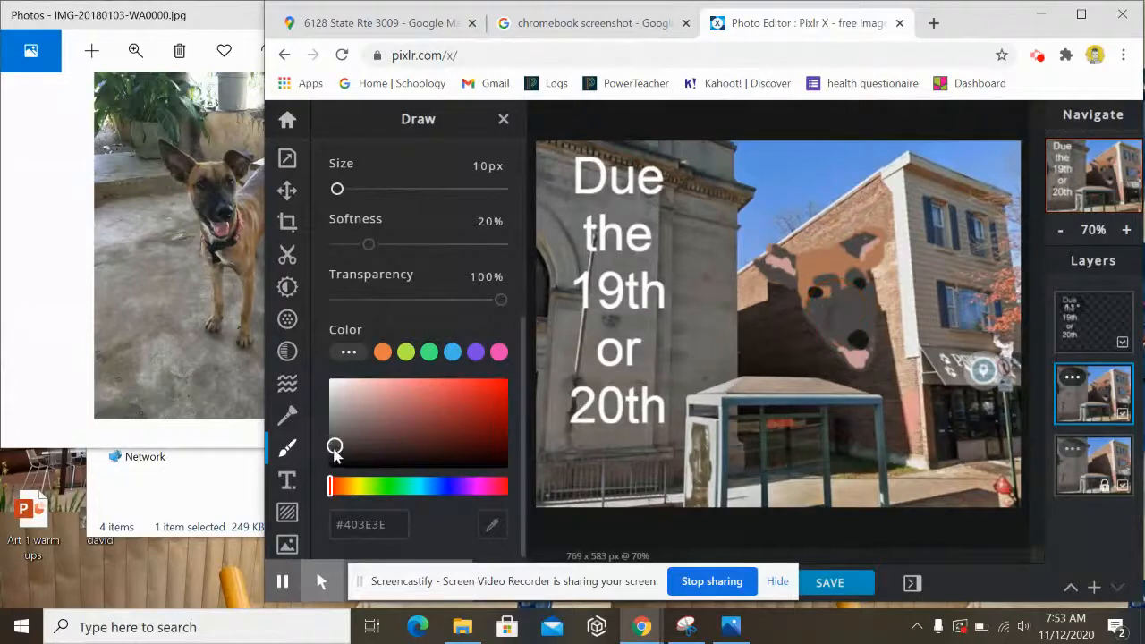
# - Adjust the brush to #302F2F and shade the dog's nose and muzzle
pyautogui.moveTo(334, 446); pyautogui.dragTo(332, 450)
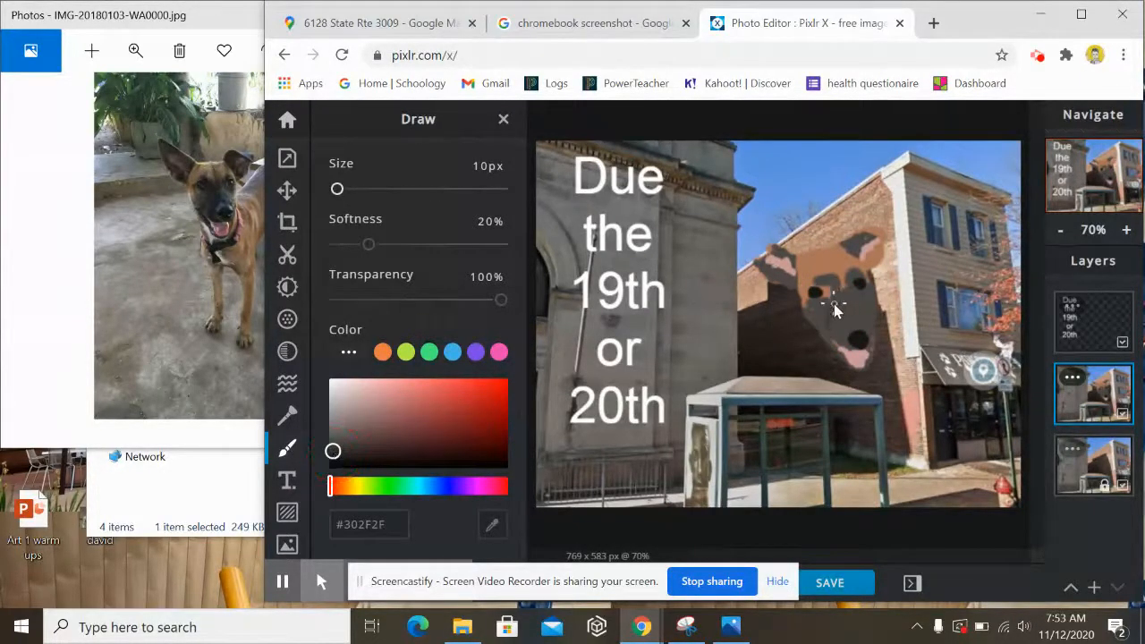
pyautogui.click(828, 308)
pyautogui.moveTo(825, 328)
pyautogui.mouseDown()
pyautogui.moveTo(843, 312)
pyautogui.moveTo(839, 349)
pyautogui.moveTo(840, 322)
pyautogui.mouseUp()
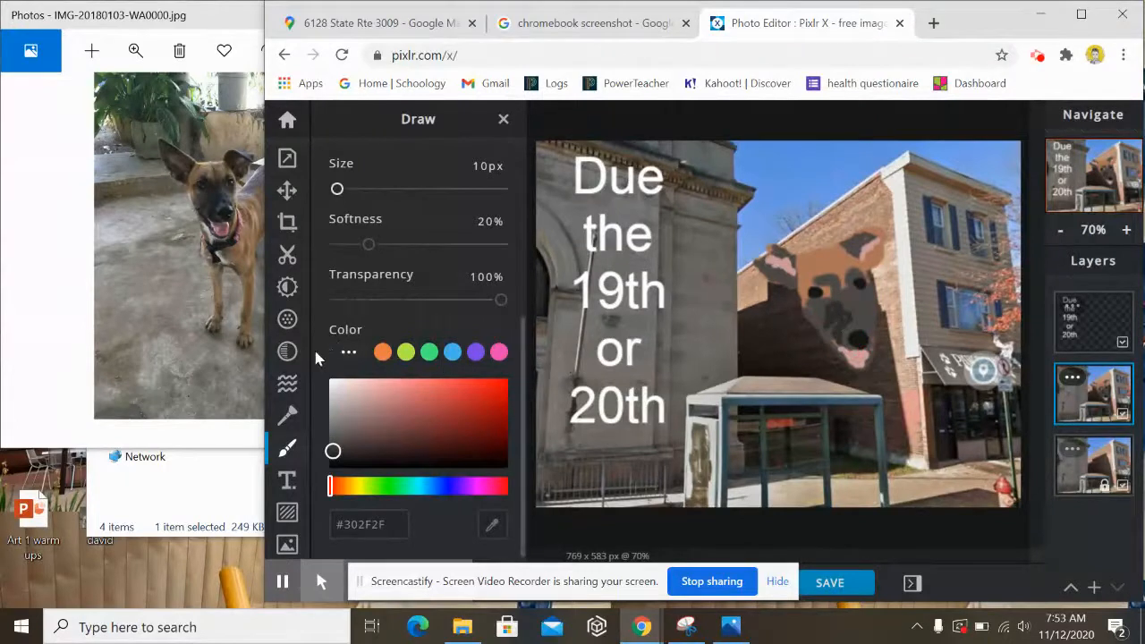
pyautogui.scroll(3, 315, 358)
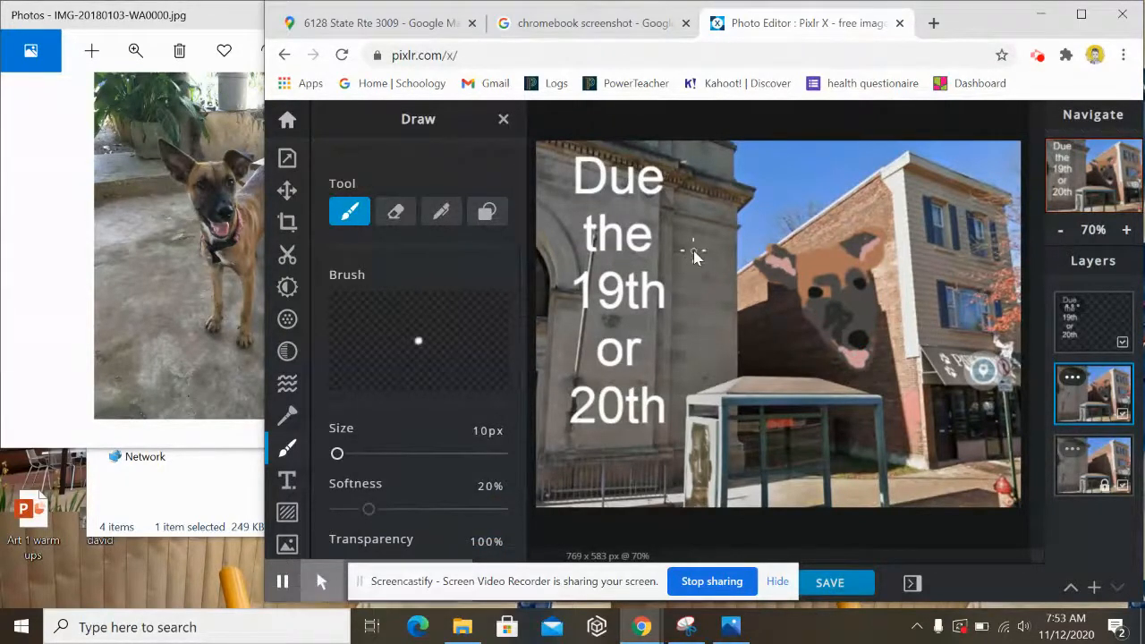
# - Draw a small dark smiley face on the stone wall beside '19th'
pyautogui.moveTo(706, 248)
pyautogui.mouseDown()
pyautogui.moveTo(689, 289)
pyautogui.moveTo(733, 274)
pyautogui.moveTo(728, 259)
pyautogui.mouseUp()
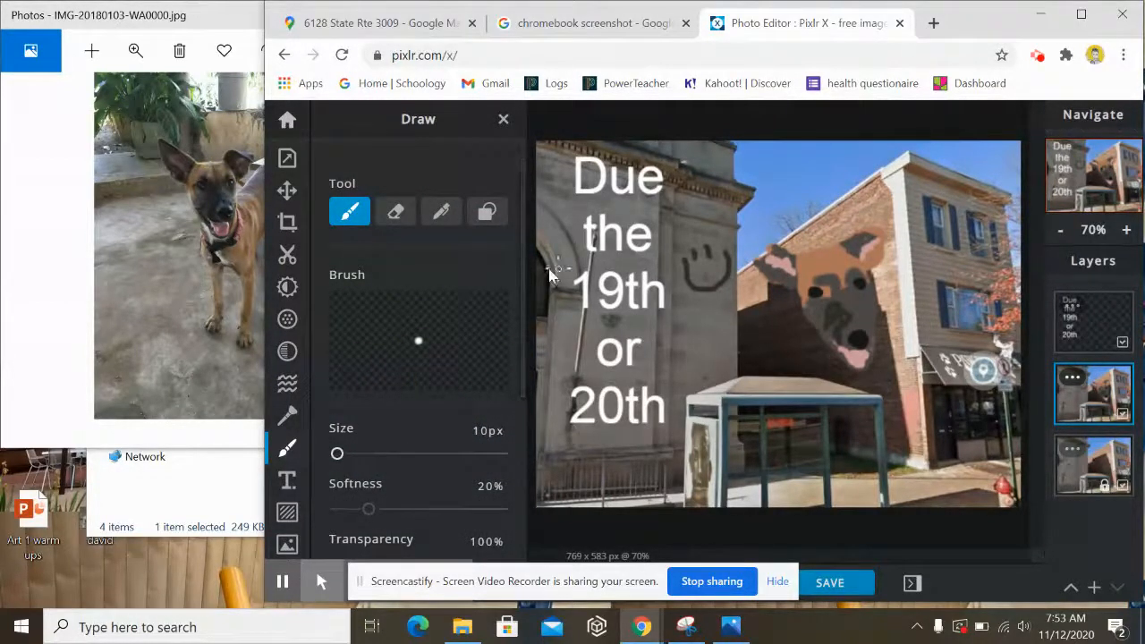
pyautogui.click(288, 452)
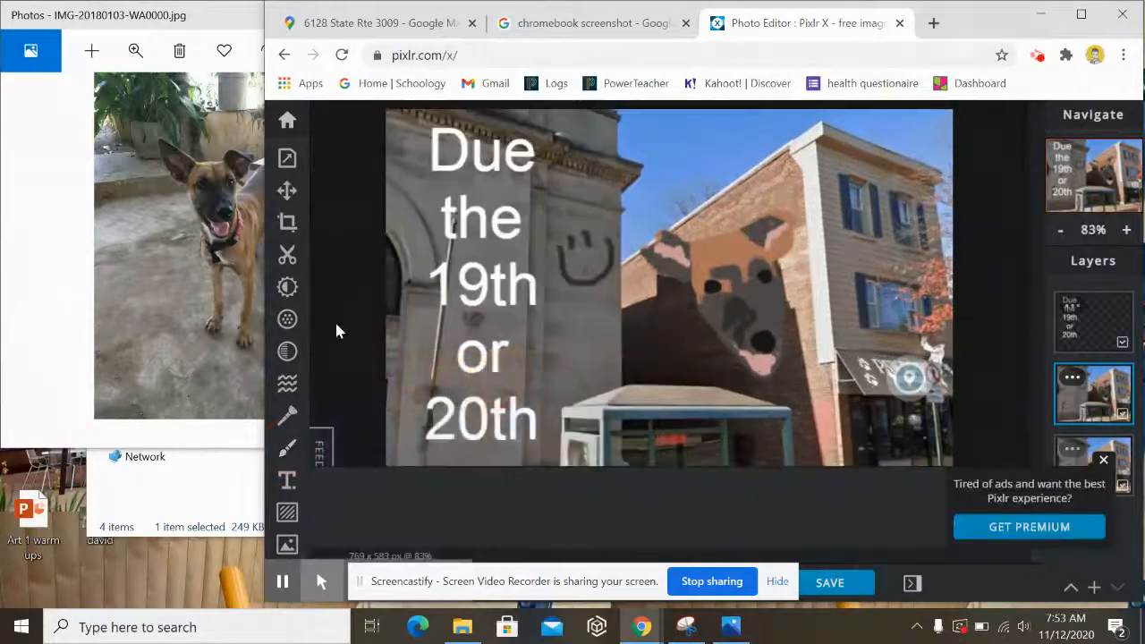
pyautogui.click(287, 447)
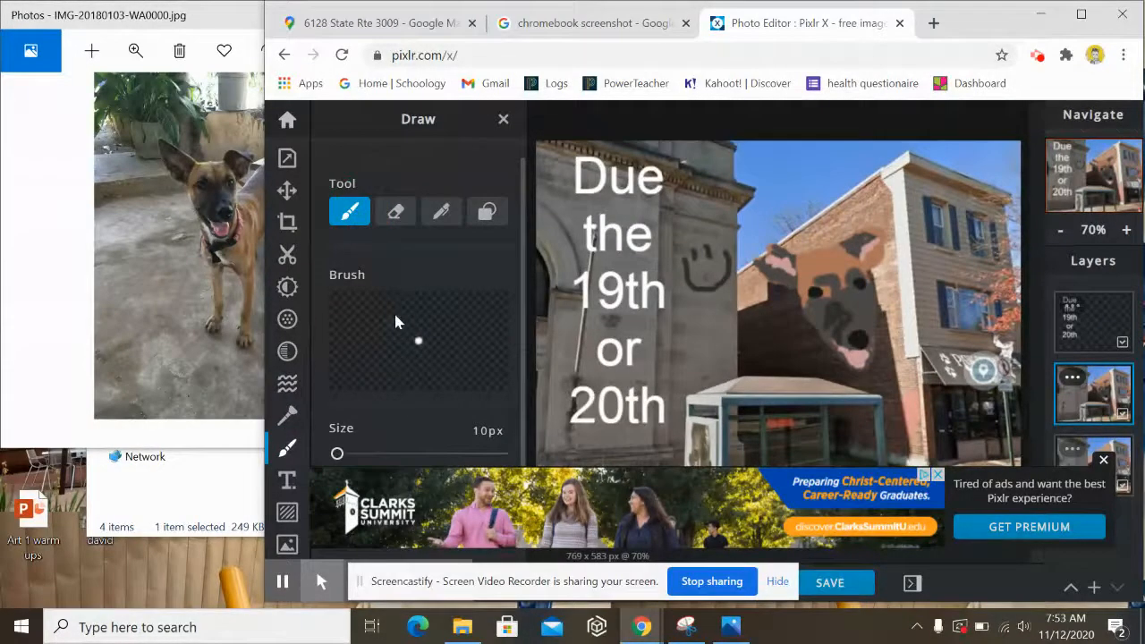
pyautogui.scroll(-1, 395, 316)
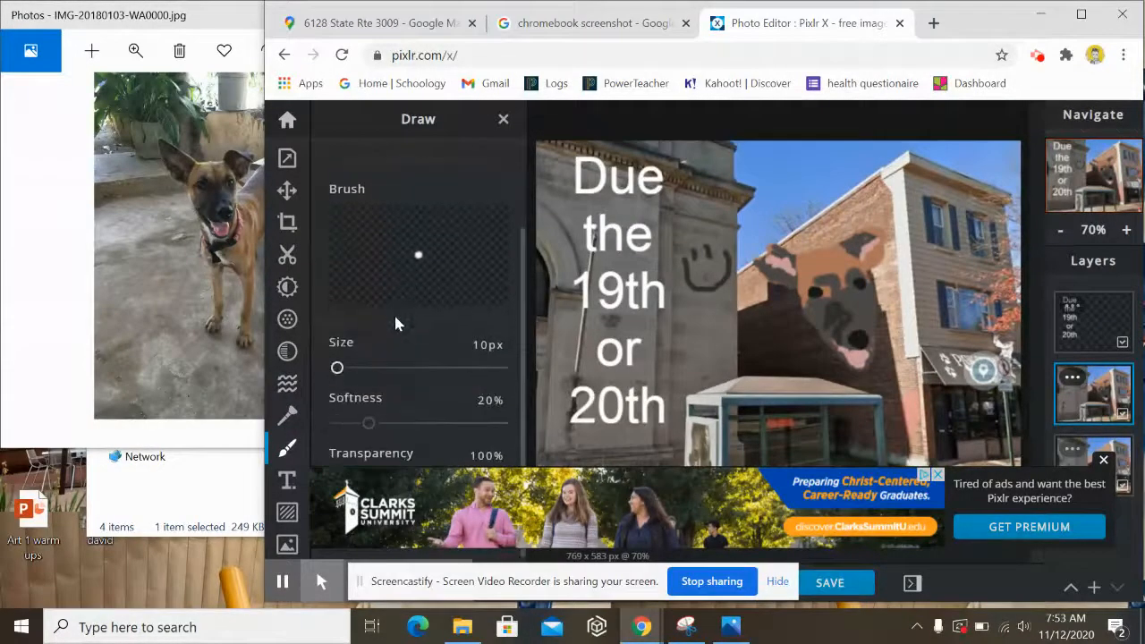
# - Close the advert banners below the canvas
pyautogui.click(936, 475)
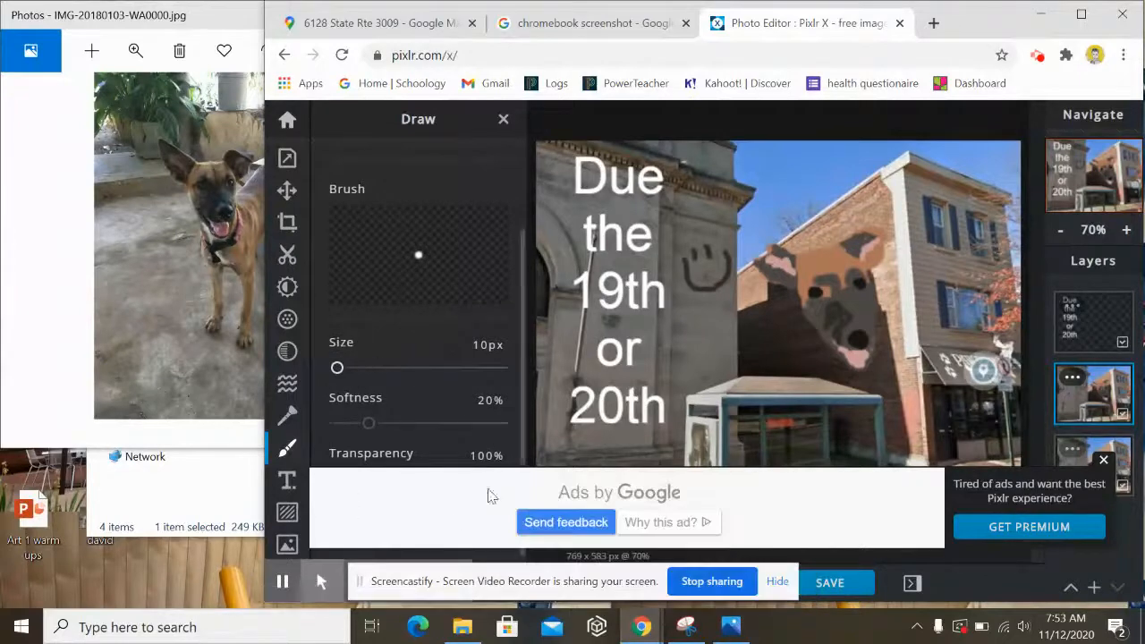
pyautogui.click(1103, 459)
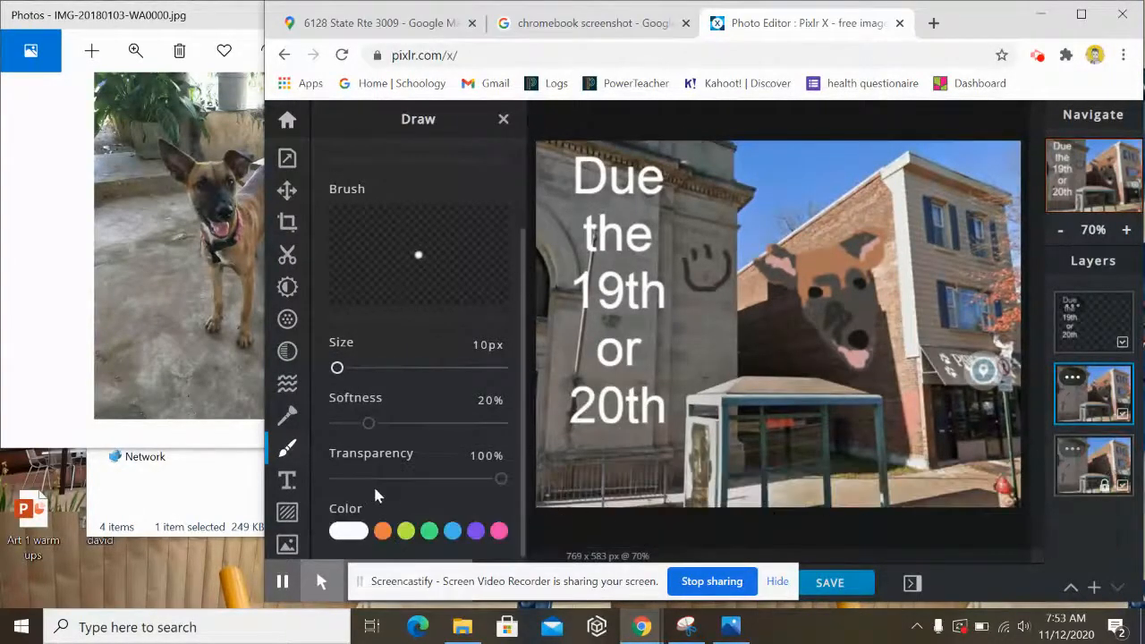
pyautogui.scroll(2, 375, 493)
pyautogui.scroll(-2, 408, 516)
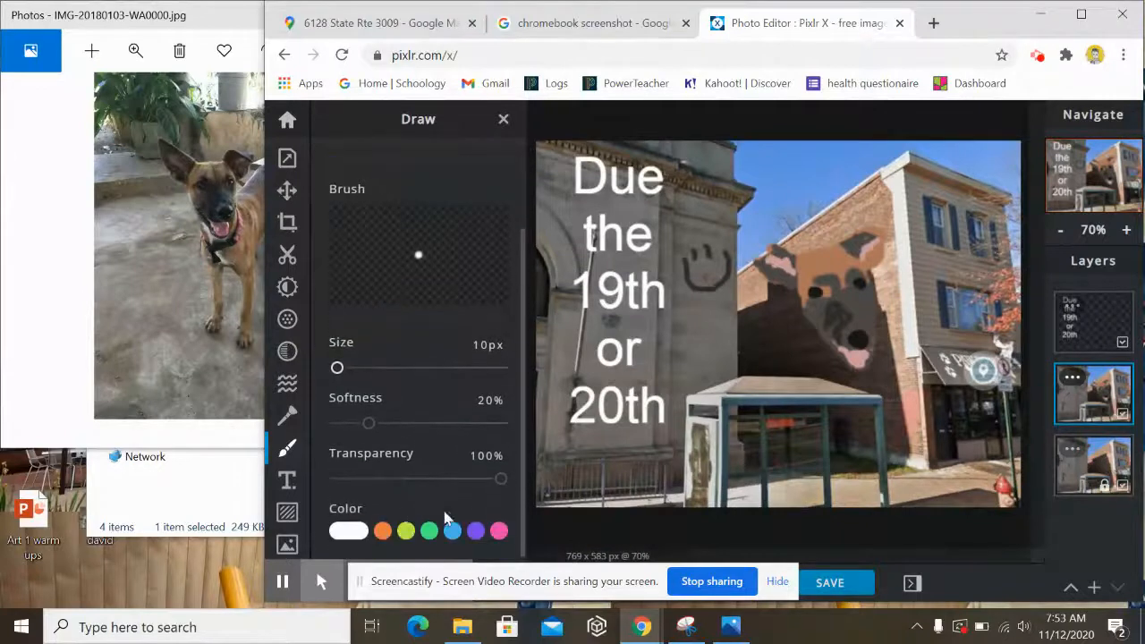
# - Cross out the smiley face with a pink X
pyautogui.click(499, 530)
pyautogui.moveTo(672, 245); pyautogui.dragTo(719, 309)
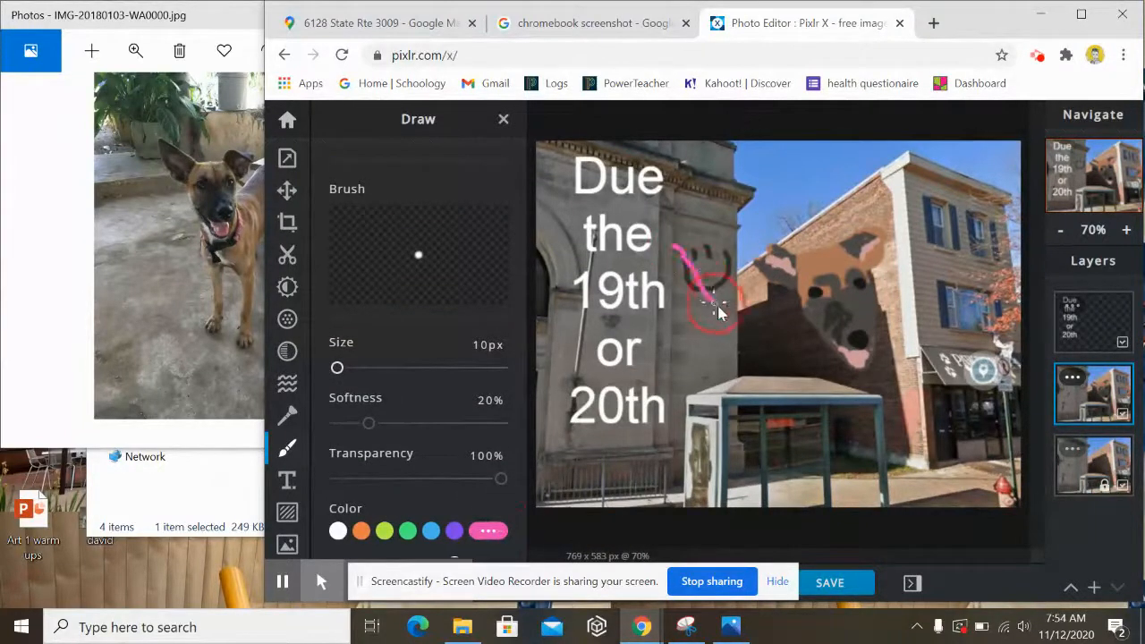
pyautogui.moveTo(732, 219); pyautogui.dragTo(681, 291)
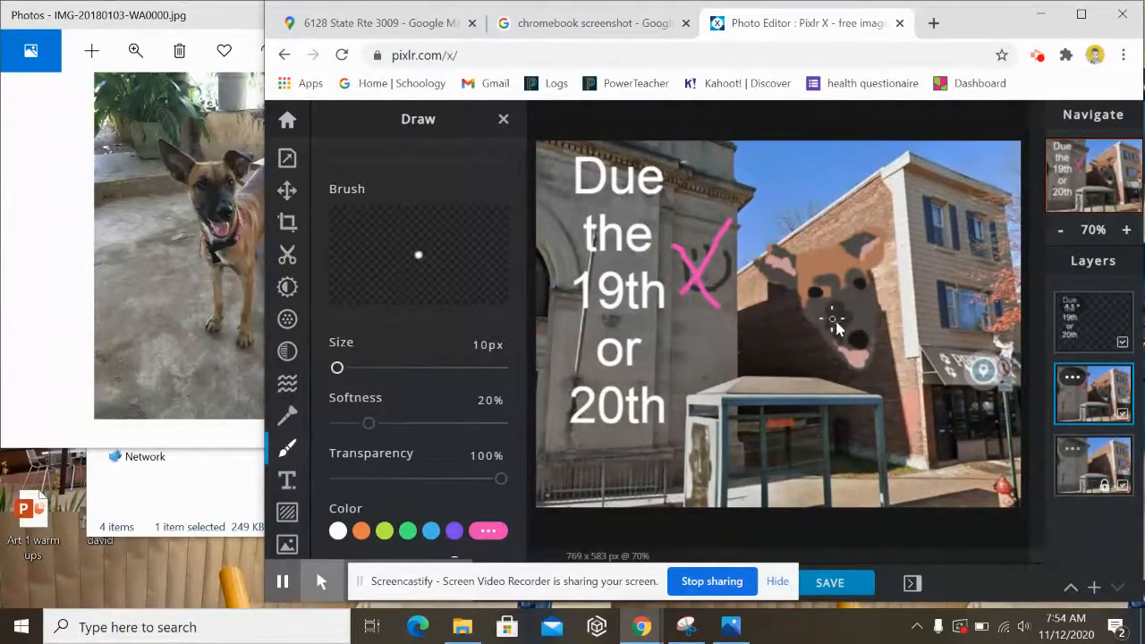
# - Paint the dog's tongue in pale pink #E394C8
pyautogui.scroll(-2, 385, 451)
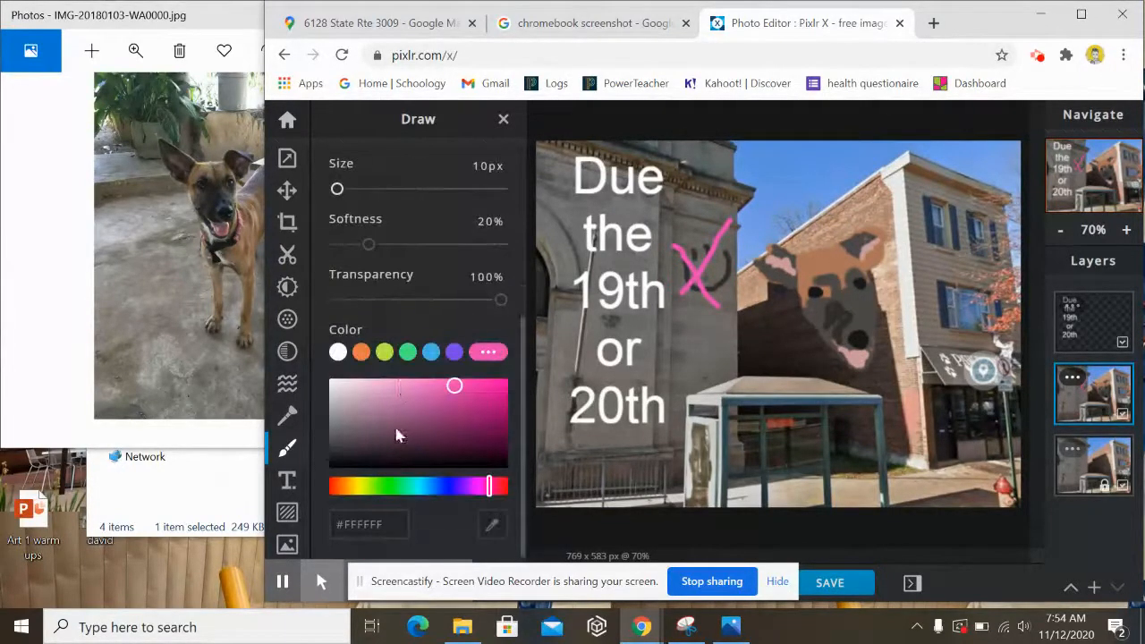
pyautogui.click(393, 386)
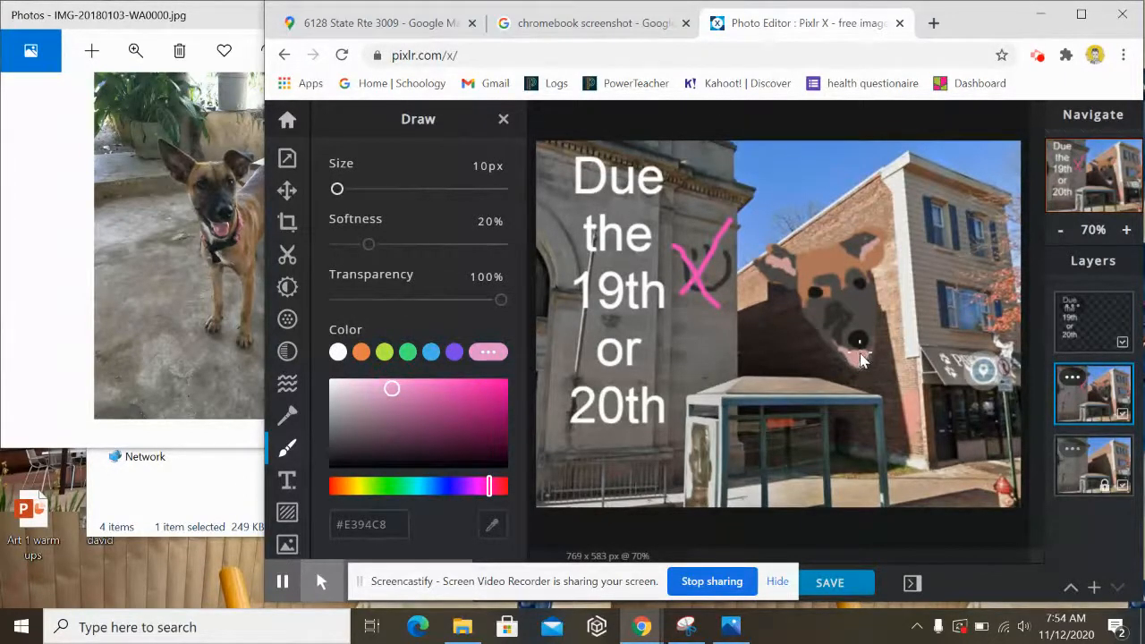
pyautogui.moveTo(859, 354); pyautogui.dragTo(855, 361)
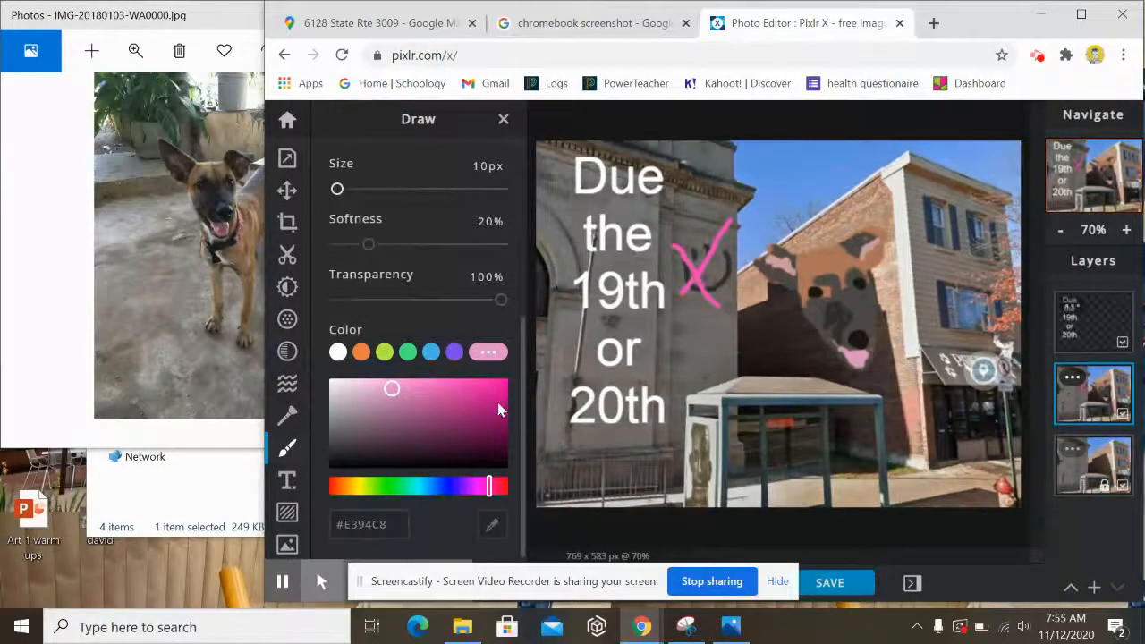
pyautogui.click(1039, 56)
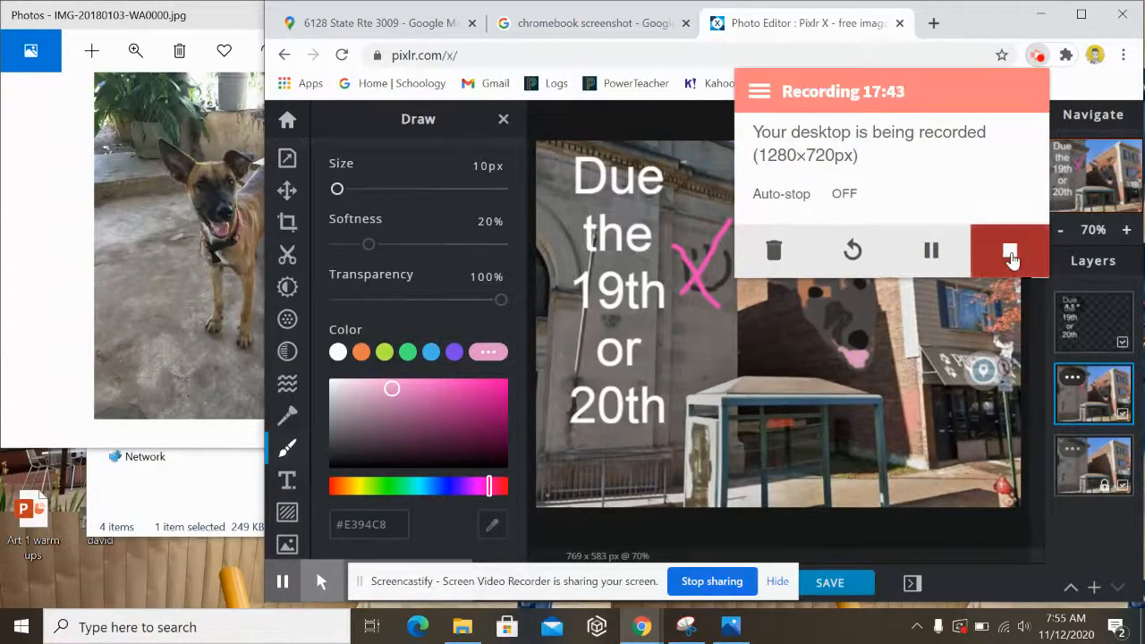